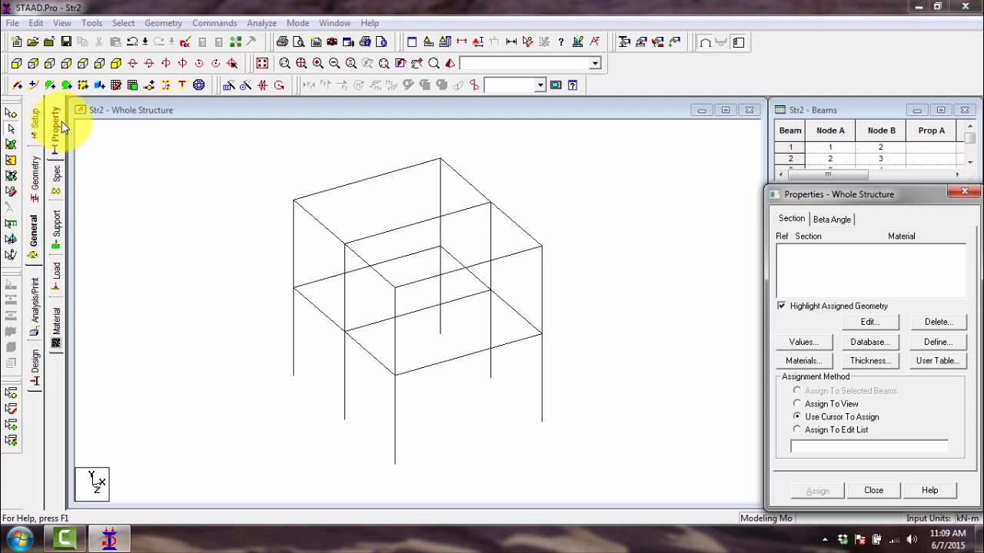
# - Show the member property page for the whole structure and shift the Properties window slightly
pyautogui.click(60, 120)
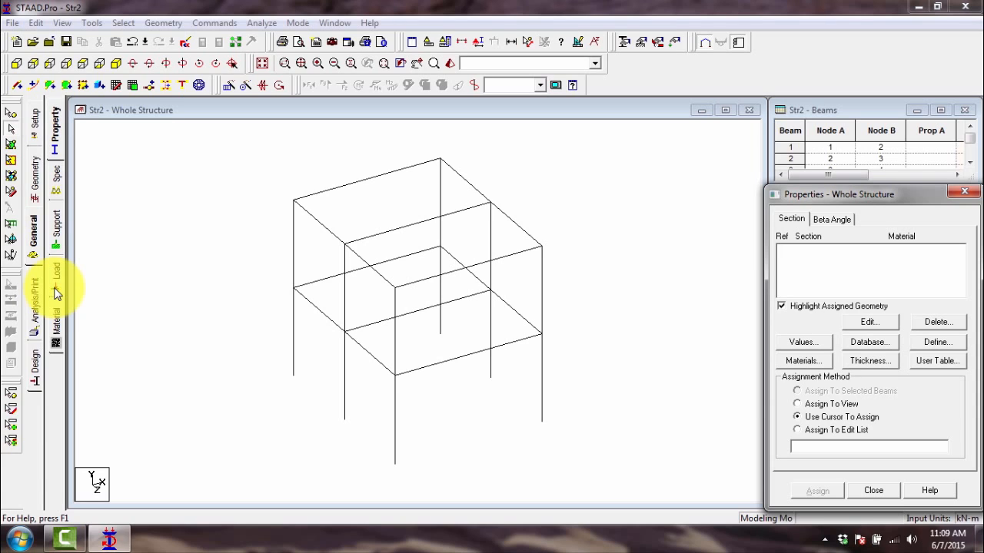
pyautogui.click(60, 142)
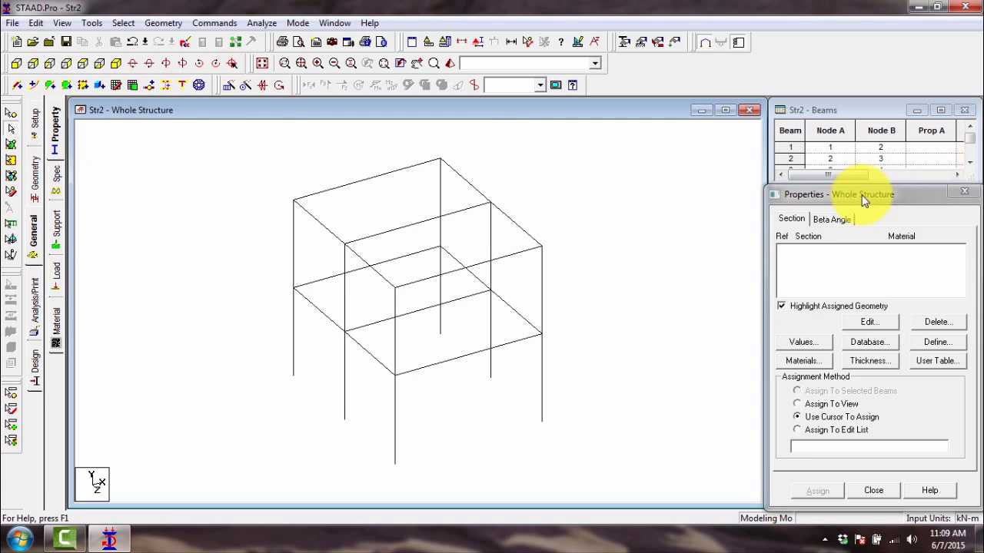
pyautogui.moveTo(861, 195)
pyautogui.mouseDown()
pyautogui.moveTo(833, 160)
pyautogui.moveTo(869, 189)
pyautogui.mouseUp()
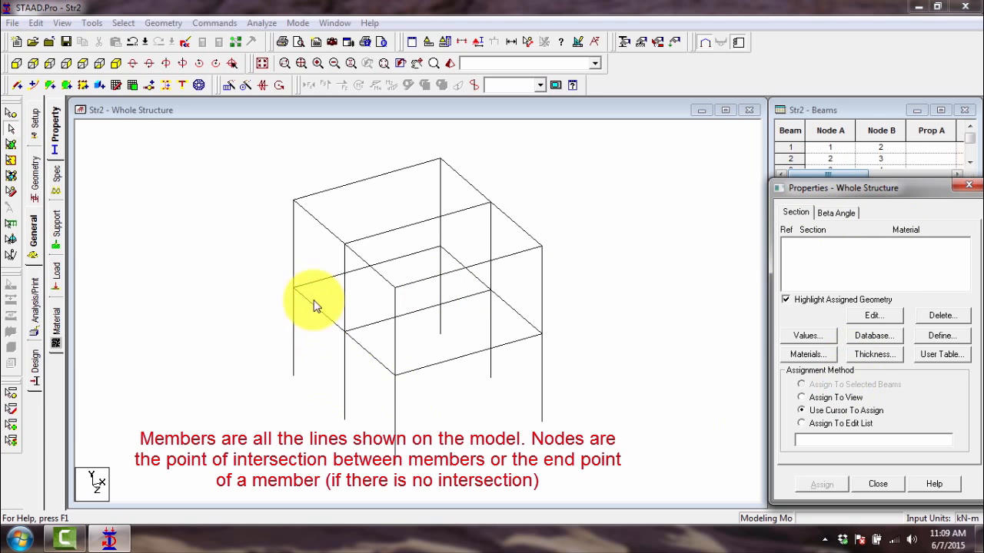
# - Highlight individual roof beams and an upper-storey column one at a time to identify the frame's members
pyautogui.click(370, 236)
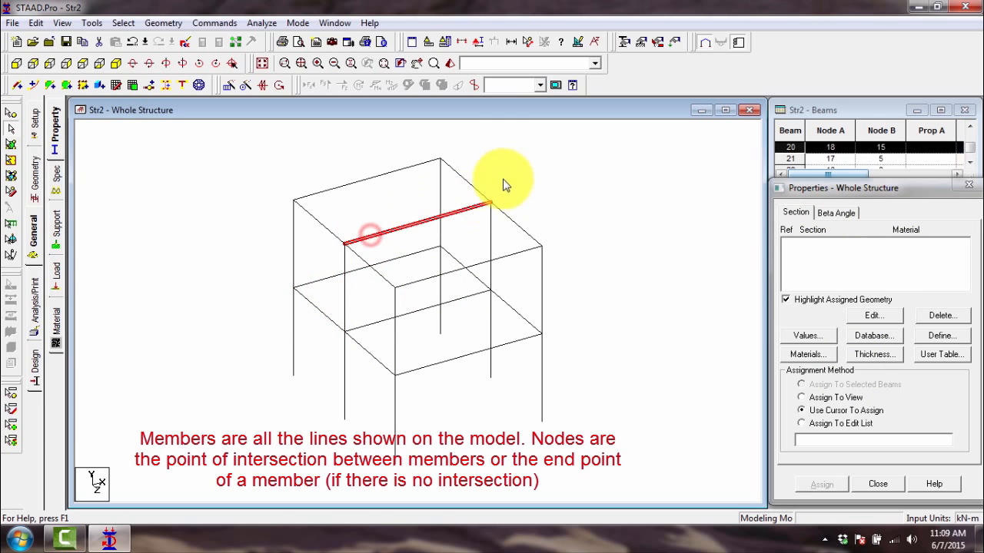
pyautogui.click(466, 181)
pyautogui.click(423, 164)
pyautogui.click(440, 181)
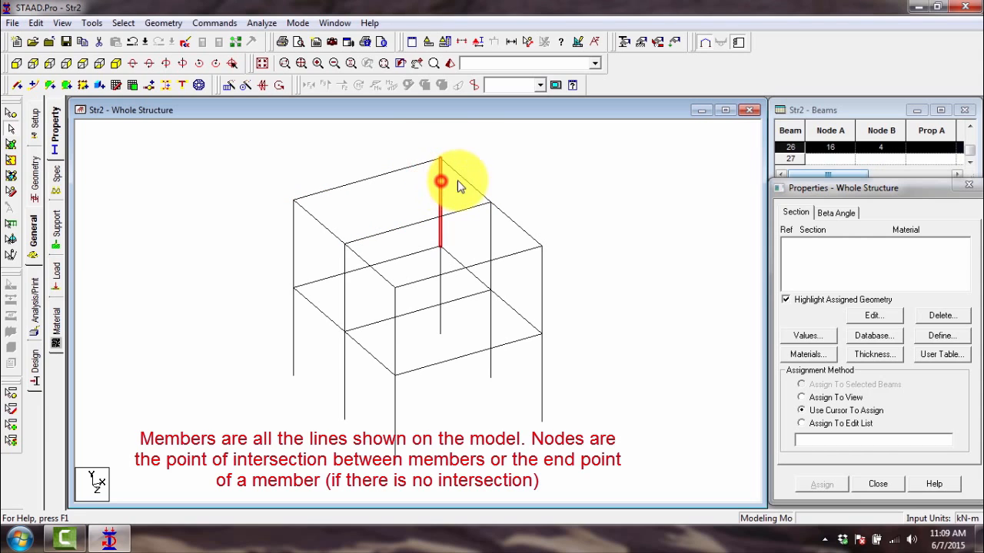
pyautogui.click(457, 172)
pyautogui.click(423, 163)
pyautogui.click(441, 172)
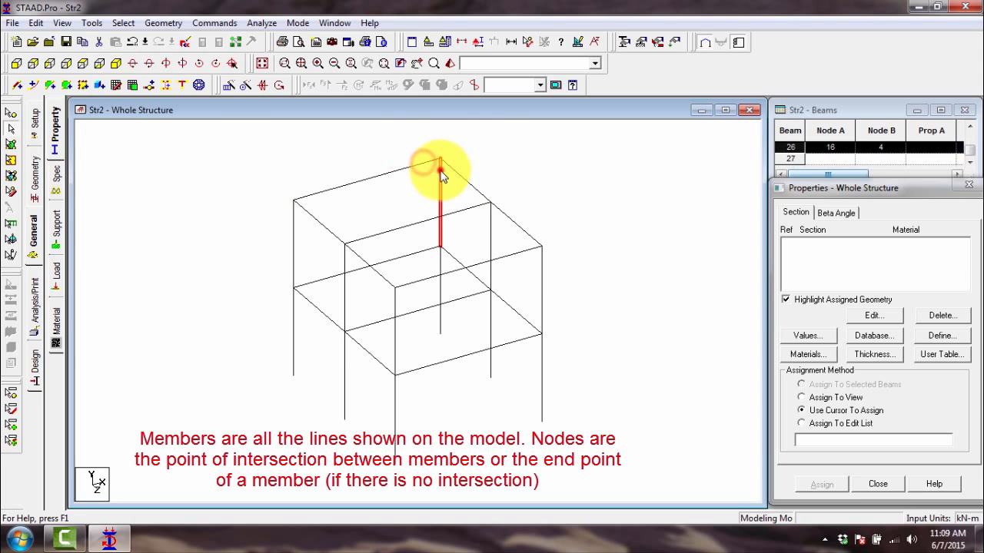
# - Use the nodes cursor to highlight five roof-level nodes together, and clear the node selection
pyautogui.click(10, 113)
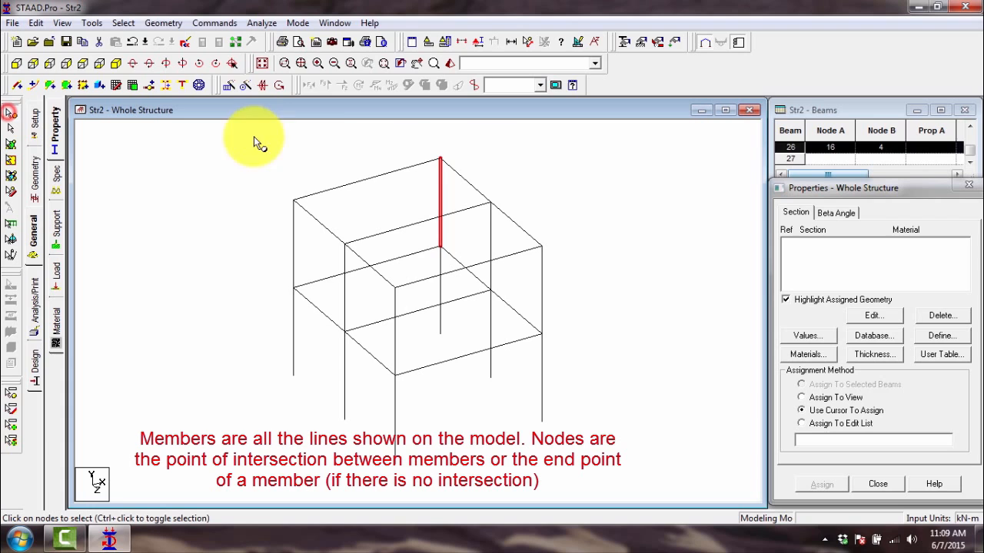
pyautogui.click(441, 150)
pyautogui.keyDown('ctrl'); pyautogui.click(294, 200); pyautogui.keyUp('ctrl')
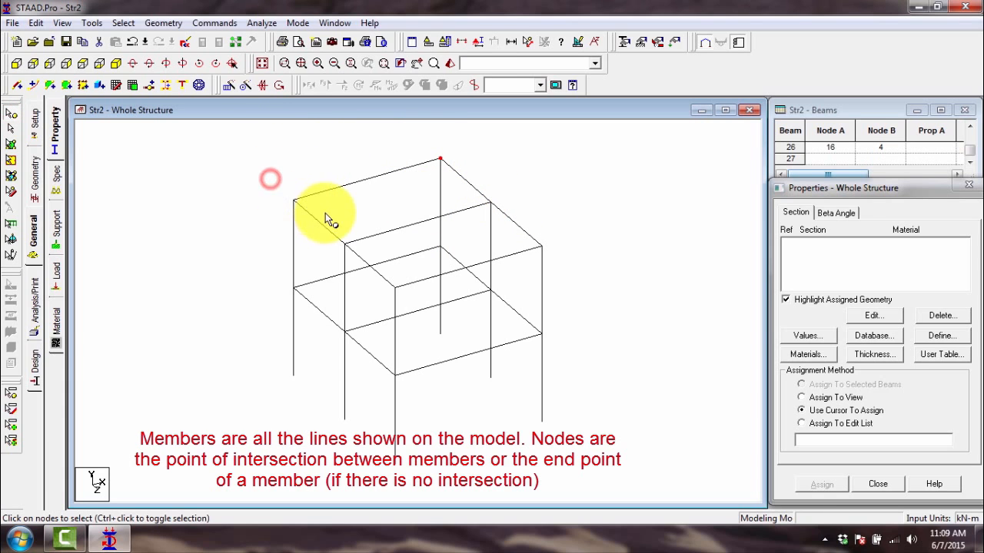
pyautogui.keyDown('ctrl'); pyautogui.click(490, 203); pyautogui.keyUp('ctrl')
pyautogui.keyDown('ctrl'); pyautogui.click(542, 246); pyautogui.keyUp('ctrl')
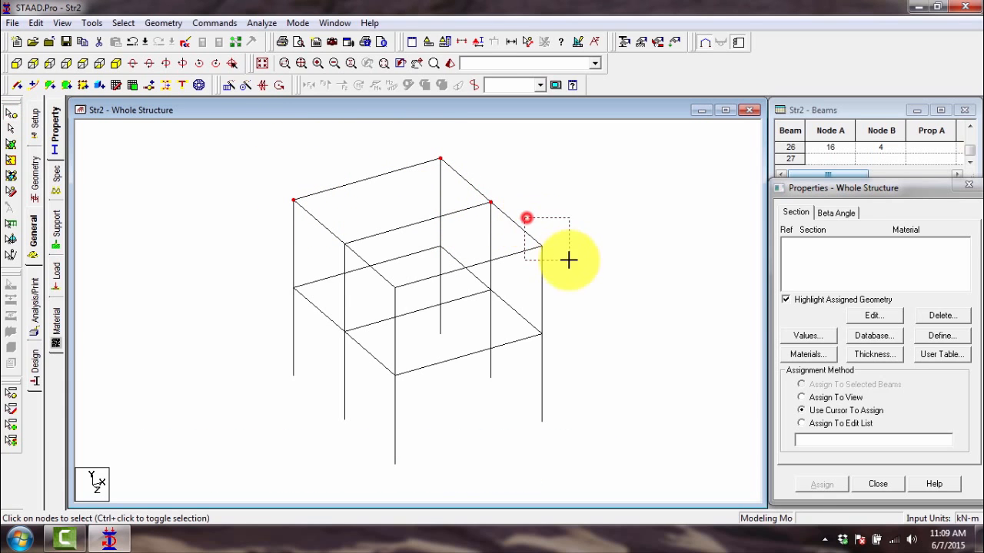
pyautogui.keyDown('ctrl'); pyautogui.click(344, 244); pyautogui.keyUp('ctrl')
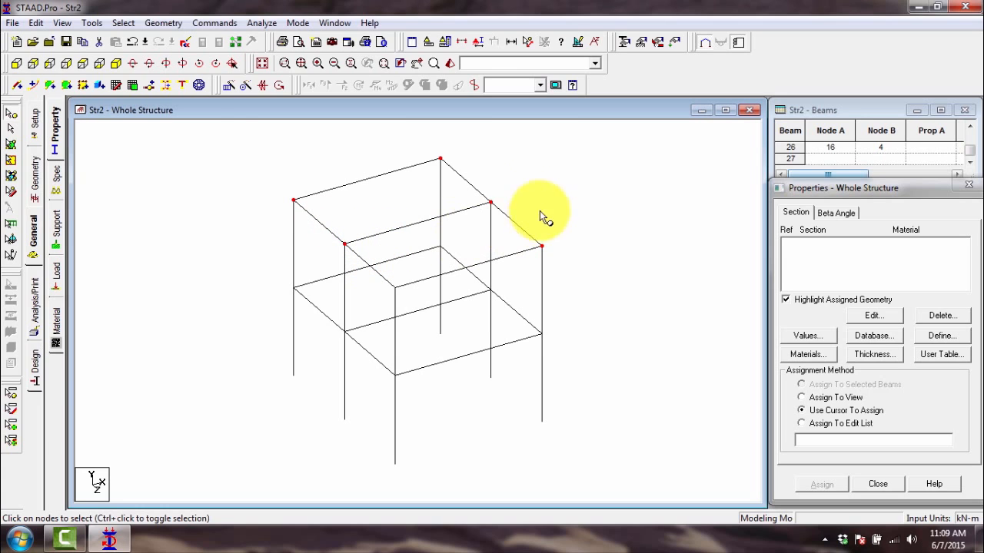
pyautogui.click(11, 114)
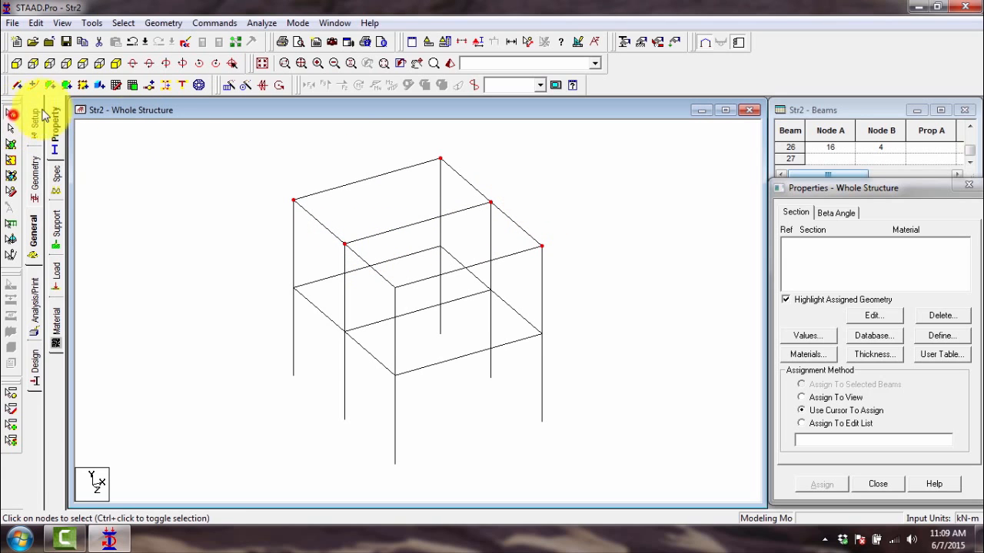
pyautogui.click(547, 202)
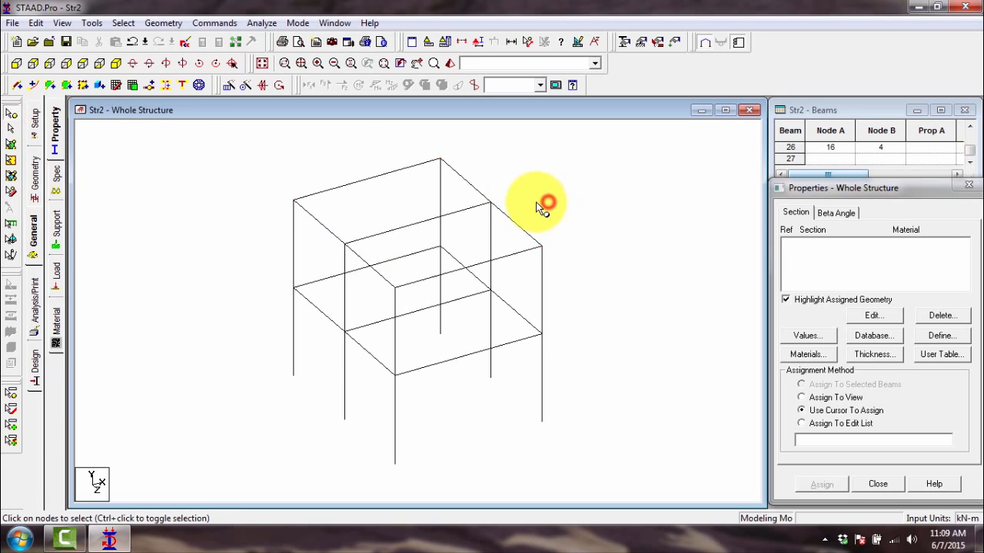
pyautogui.click(353, 161)
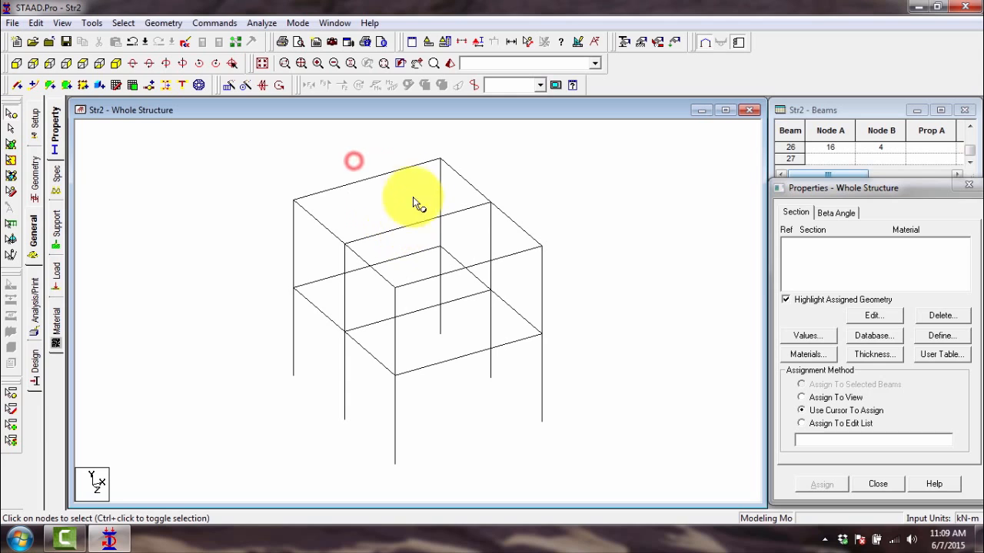
# - Return to the beams cursor, highlight roof-edge beams one by one, and clear the selection
pyautogui.click(12, 128)
pyautogui.click(329, 193)
pyautogui.click(530, 186)
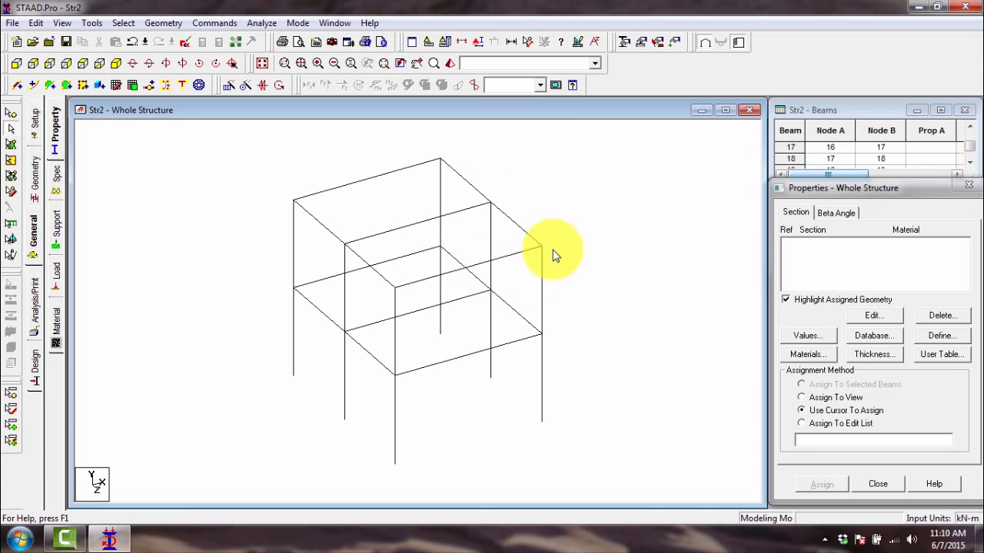
pyautogui.click(516, 225)
pyautogui.click(471, 185)
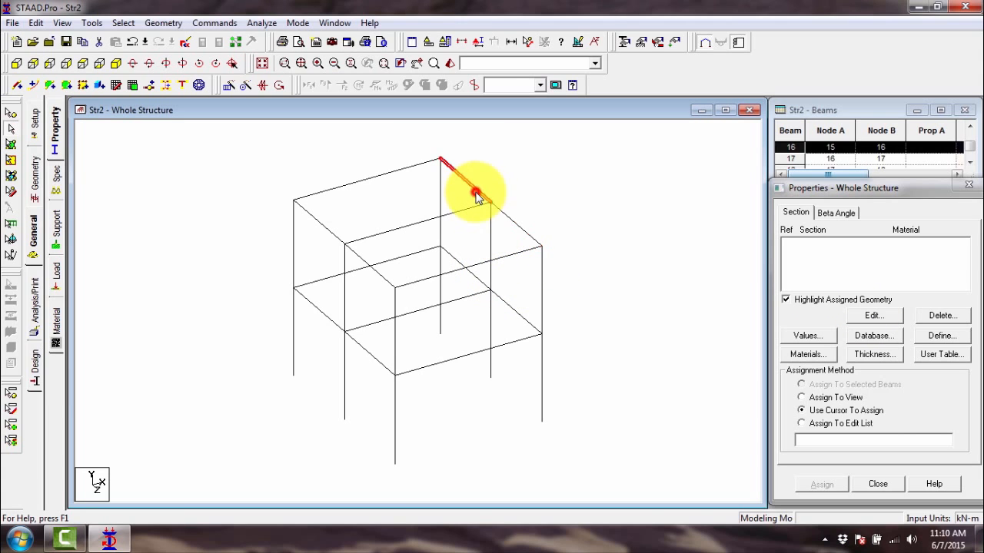
pyautogui.click(707, 280)
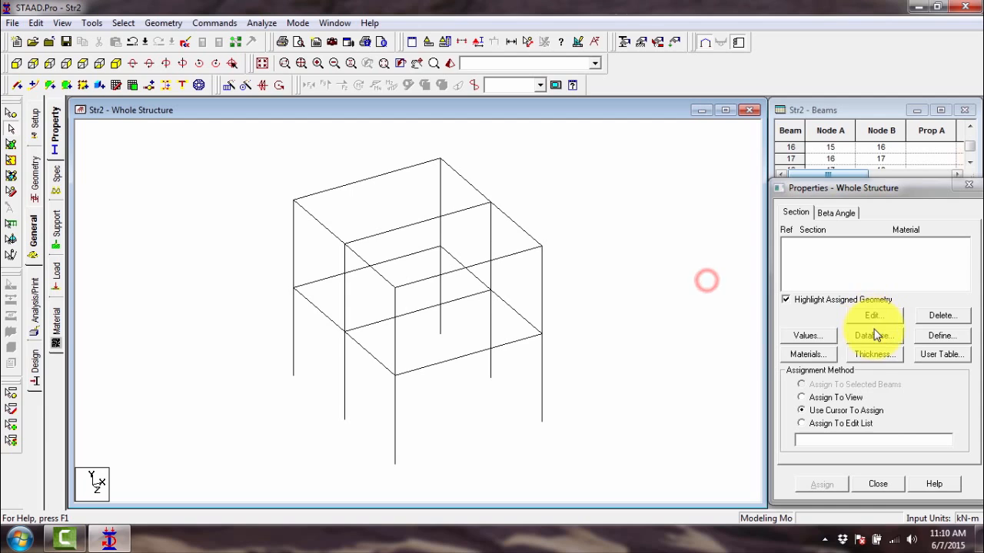
# - Define a rectangular CONCRETE section with YD 0.3 m and ZD 0.25 m, and add it to the section list
pyautogui.click(945, 338)
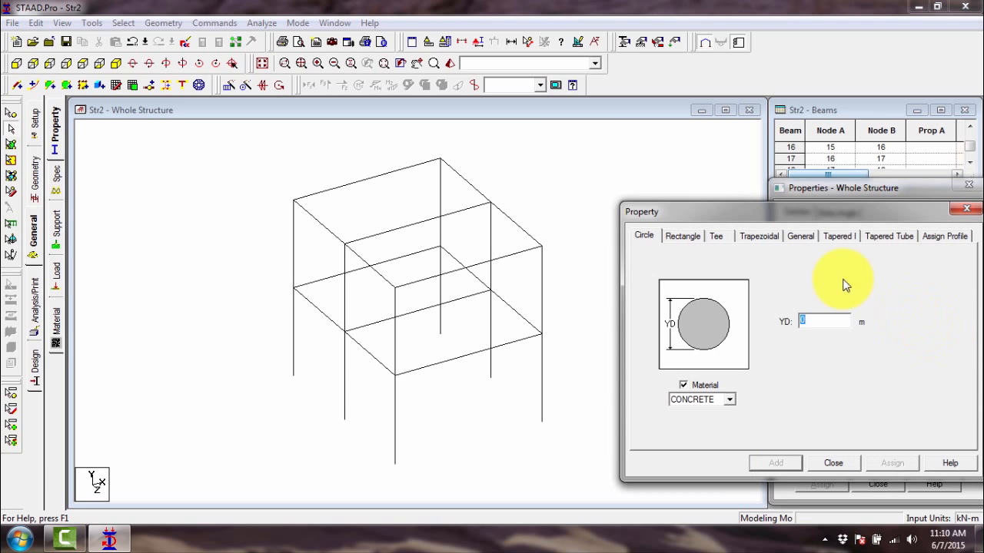
pyautogui.click(475, 190)
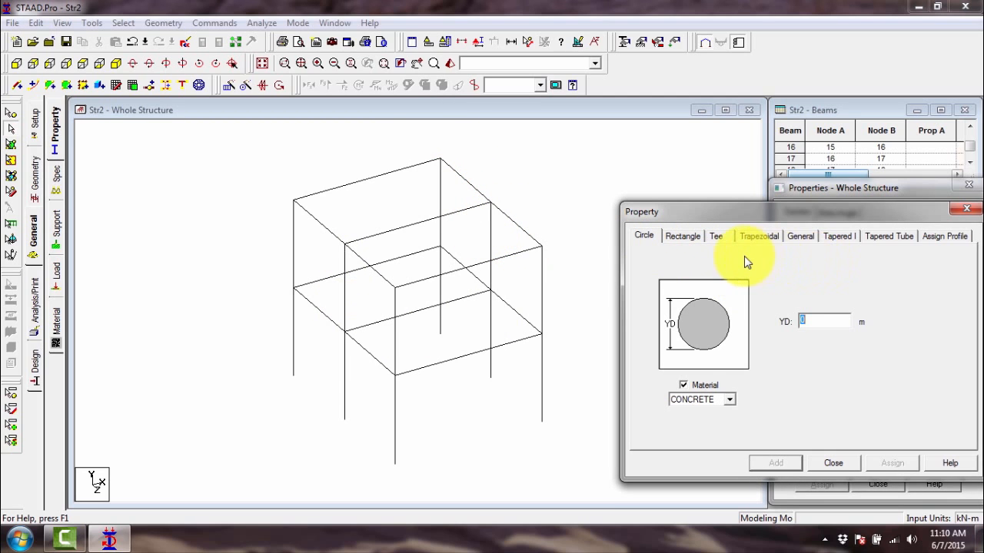
pyautogui.click(686, 238)
pyautogui.moveTo(802, 209); pyautogui.dragTo(797, 159)
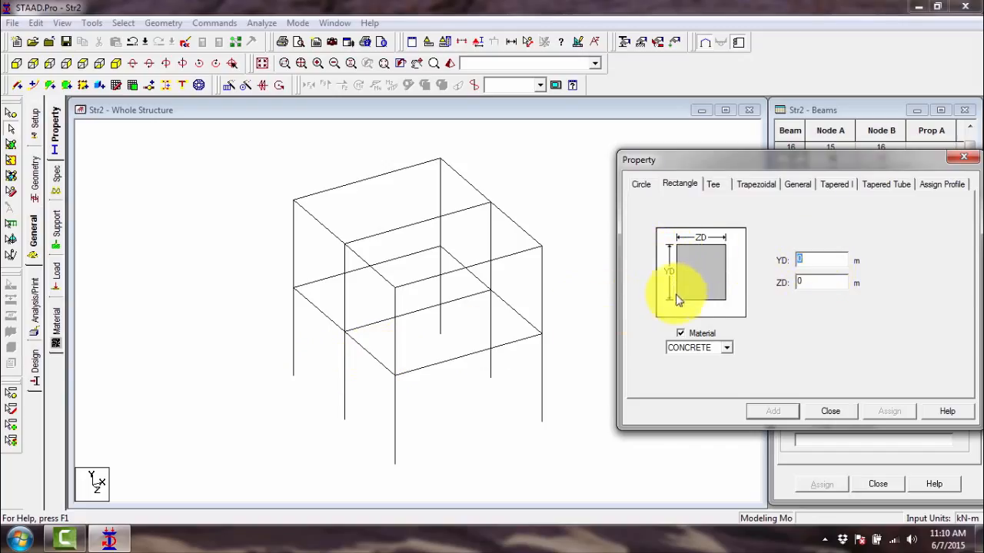
pyautogui.press('BackSpace')
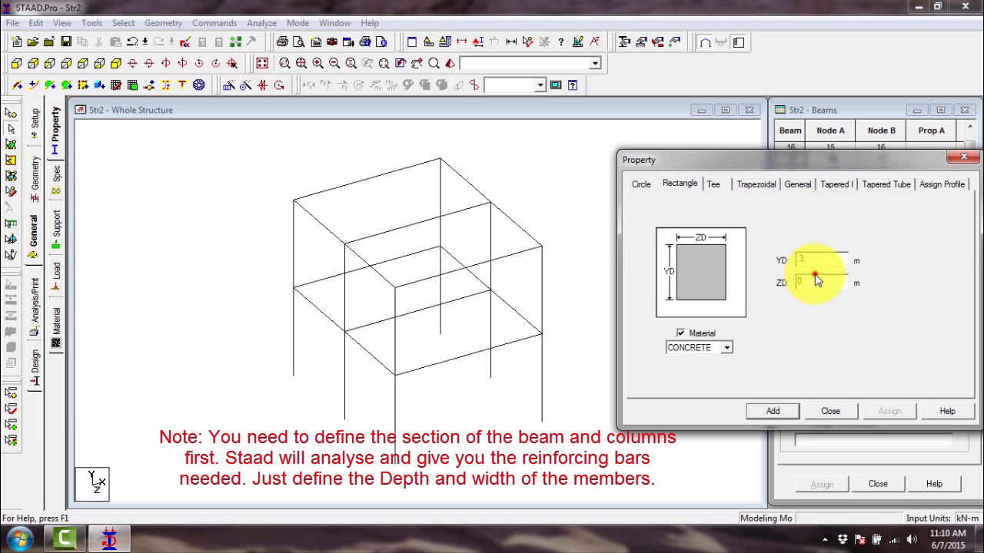
pyautogui.moveTo(815, 275); pyautogui.dragTo(777, 282)
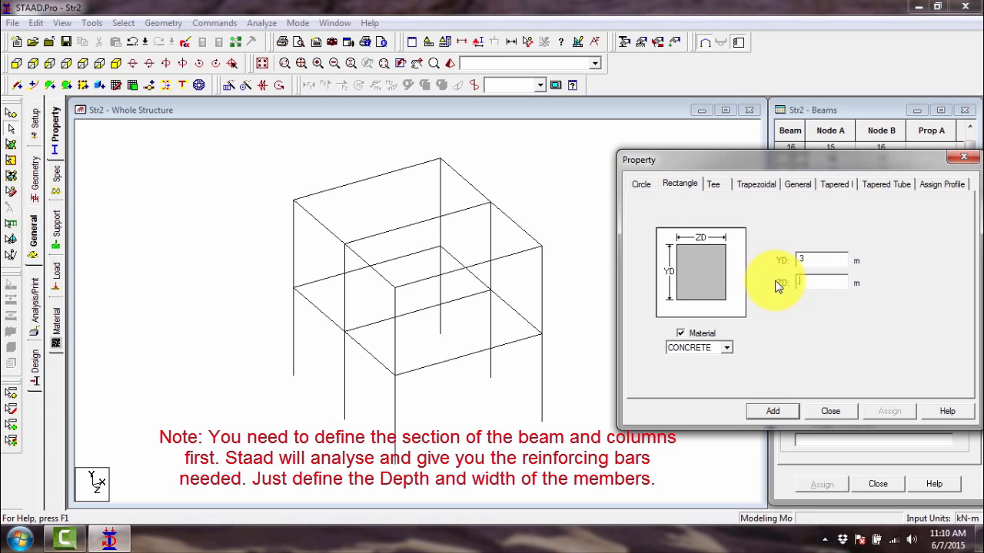
pyautogui.click(773, 412)
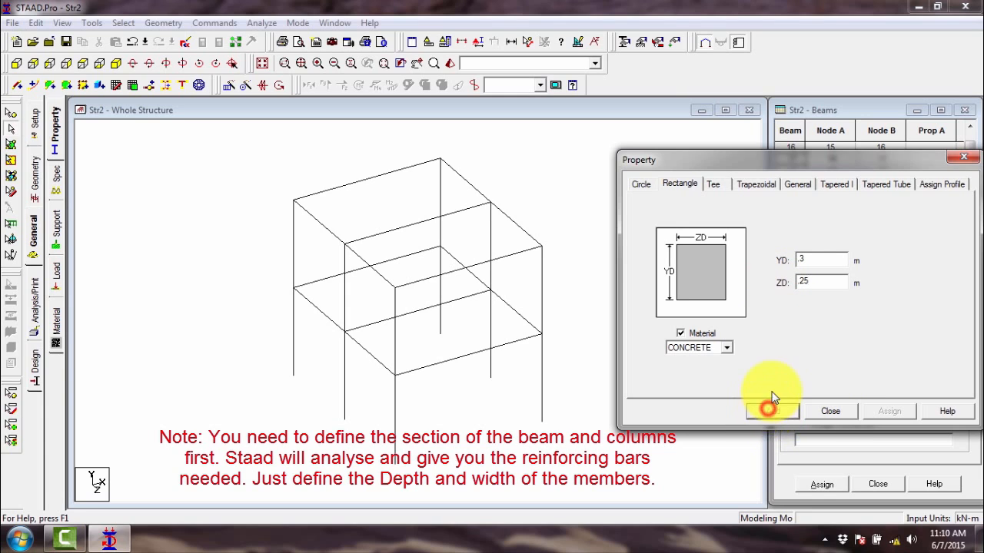
pyautogui.click(830, 413)
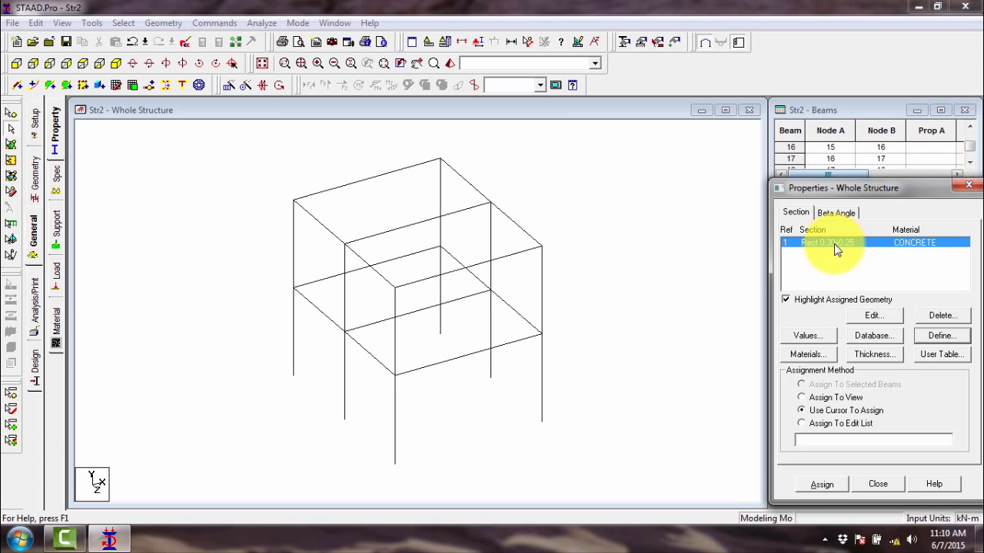
# - Define a second rectangular CONCRETE section with YD 0.25 m and ZD 0.2 m, and add it to the section list
pyautogui.click(937, 336)
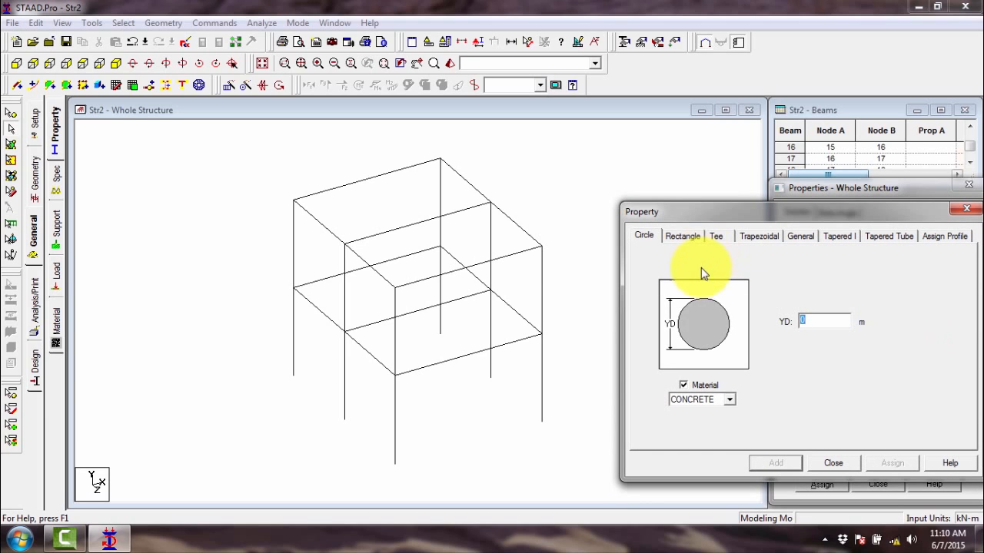
pyautogui.click(699, 240)
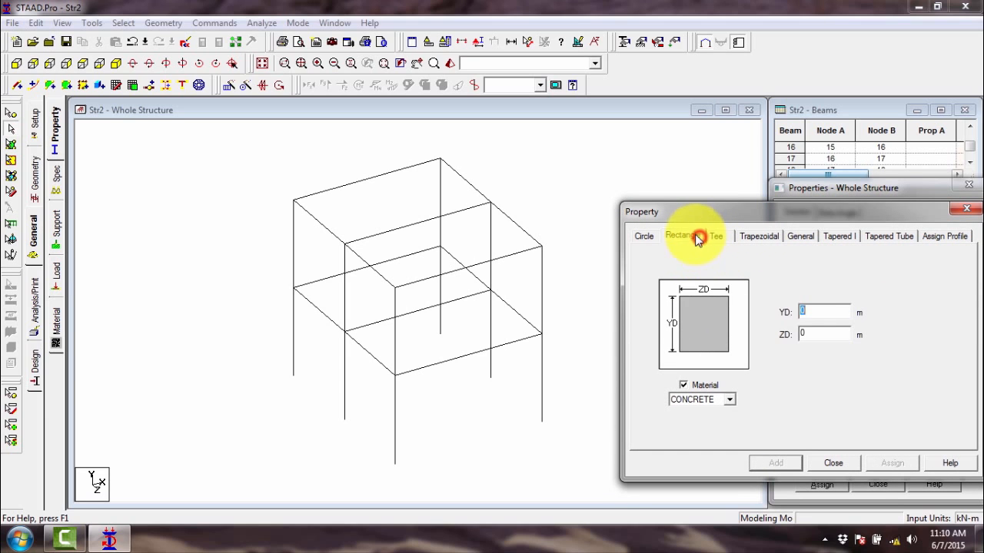
pyautogui.click(816, 307)
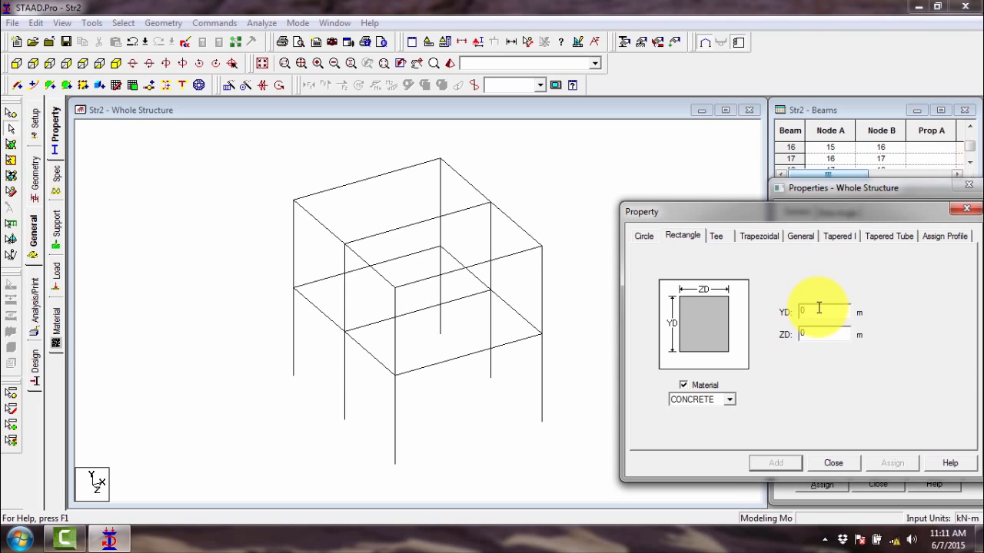
pyautogui.doubleClick(814, 308)
pyautogui.doubleClick(820, 312)
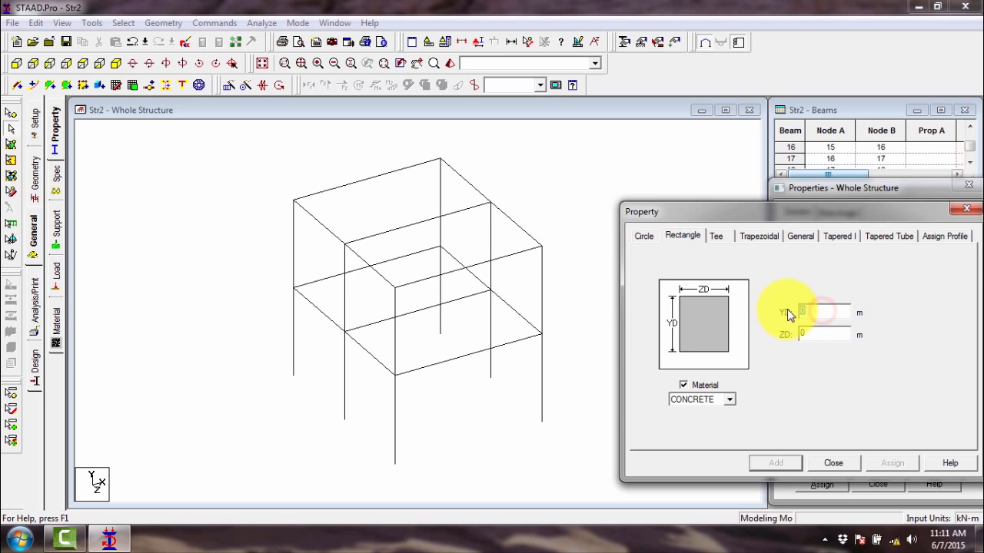
pyautogui.moveTo(816, 204); pyautogui.dragTo(717, 202)
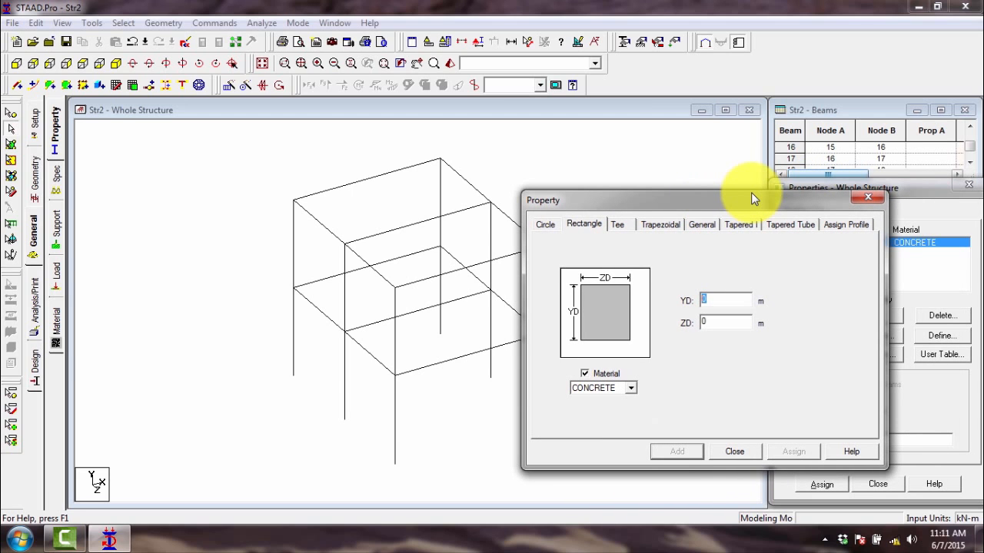
pyautogui.click(544, 224)
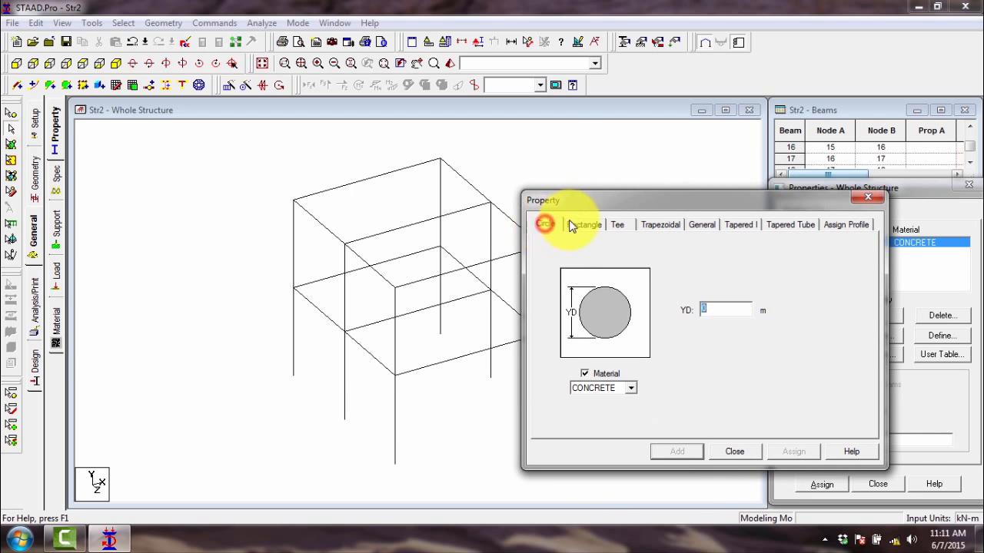
pyautogui.click(582, 224)
pyautogui.click(654, 201)
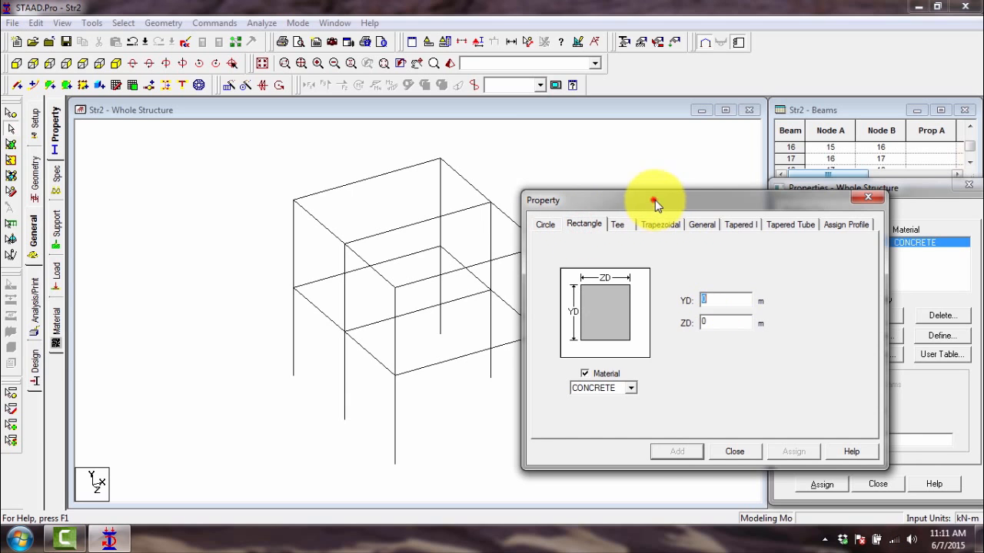
pyautogui.moveTo(655, 200); pyautogui.dragTo(776, 201)
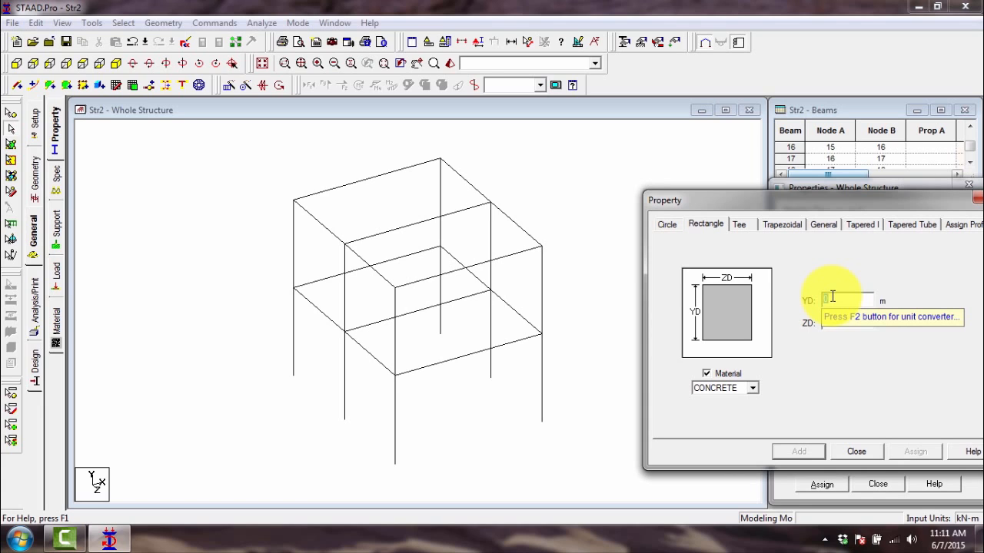
pyautogui.write('.25')
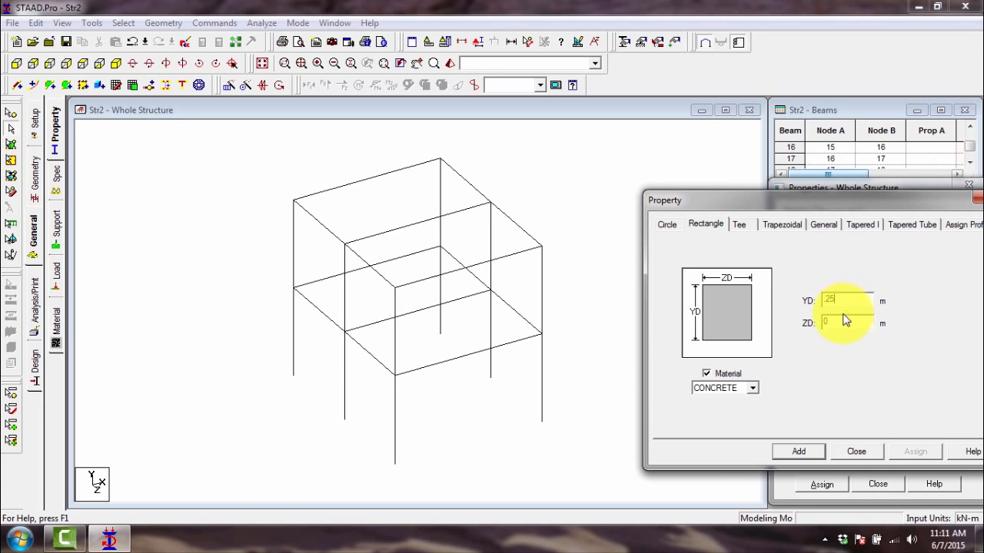
pyautogui.moveTo(839, 318); pyautogui.dragTo(793, 314)
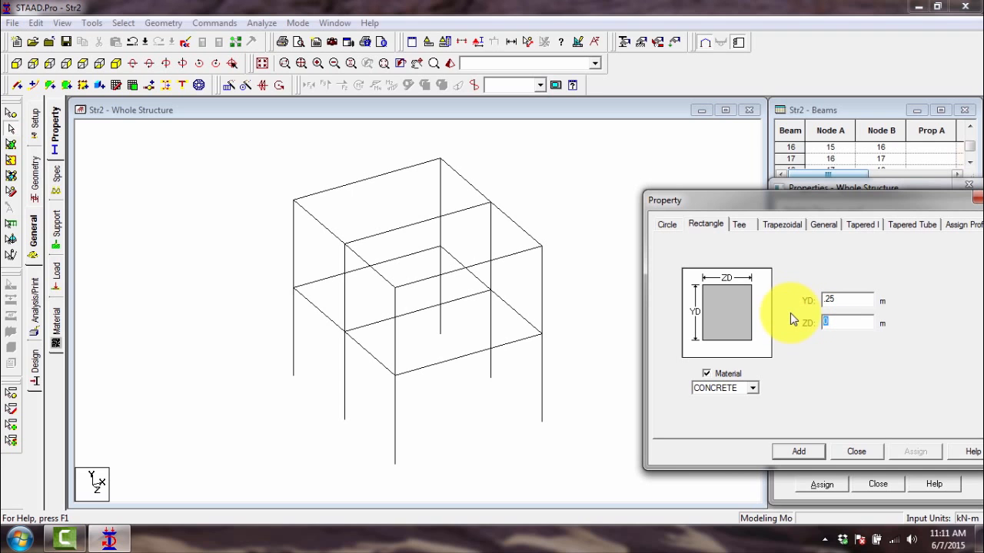
pyautogui.write('.2')
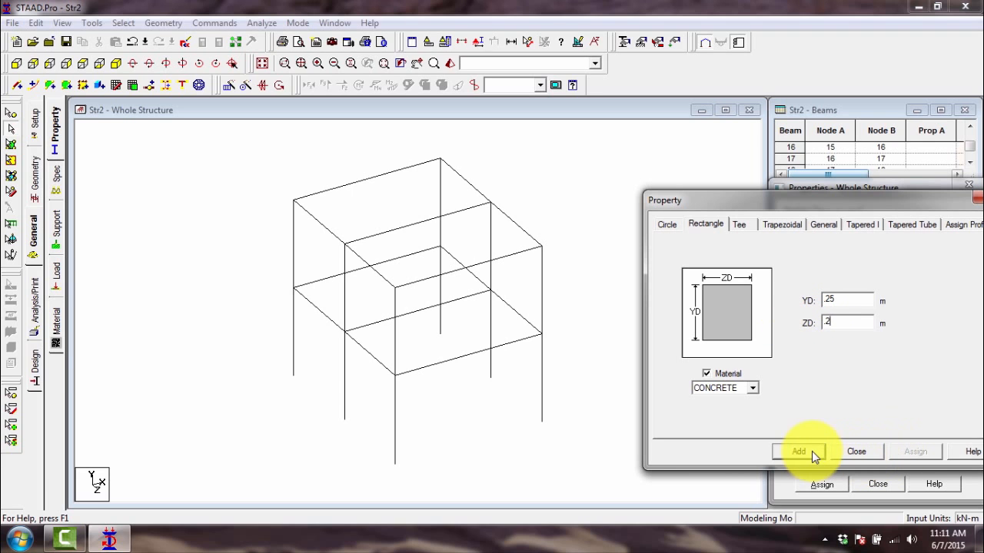
pyautogui.click(811, 451)
pyautogui.click(850, 450)
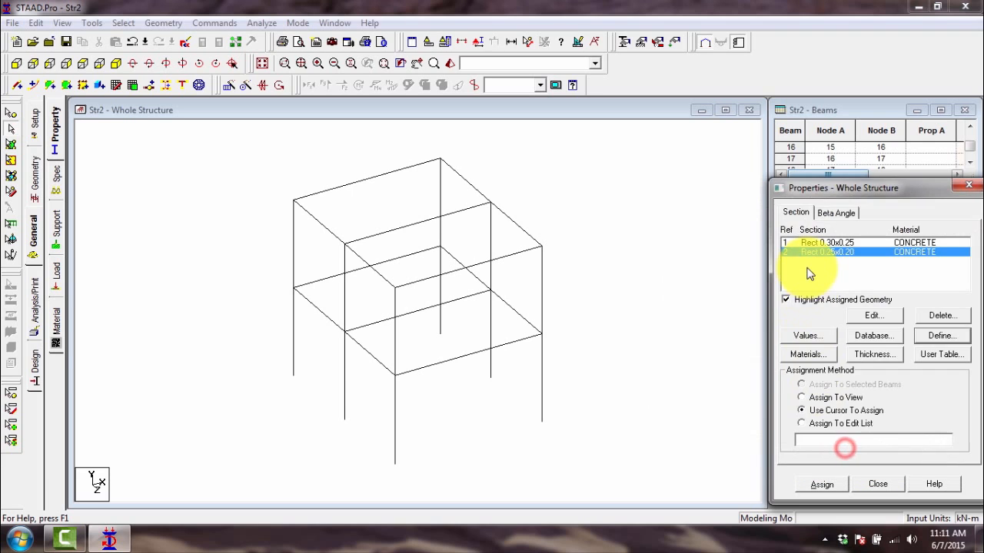
# - Highlight individual ground-storey and upper-storey columns one by one, and clear the selection
pyautogui.click(345, 300)
pyautogui.click(348, 358)
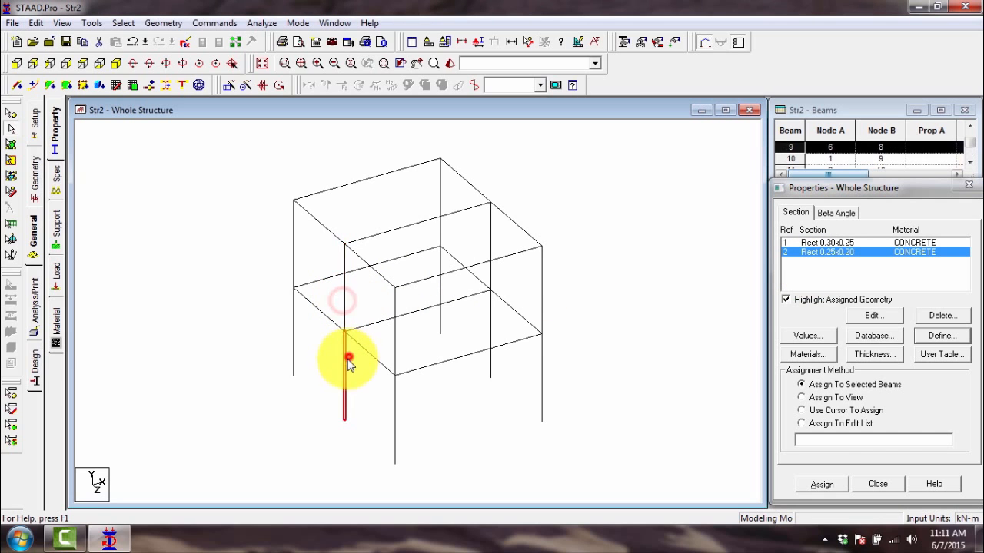
pyautogui.click(396, 404)
pyautogui.click(395, 338)
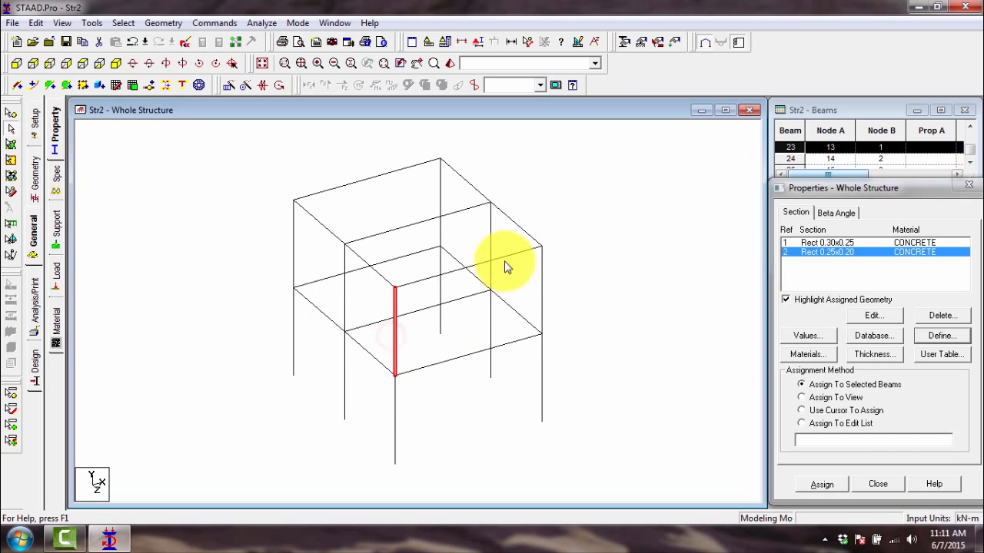
pyautogui.click(491, 234)
pyautogui.click(577, 244)
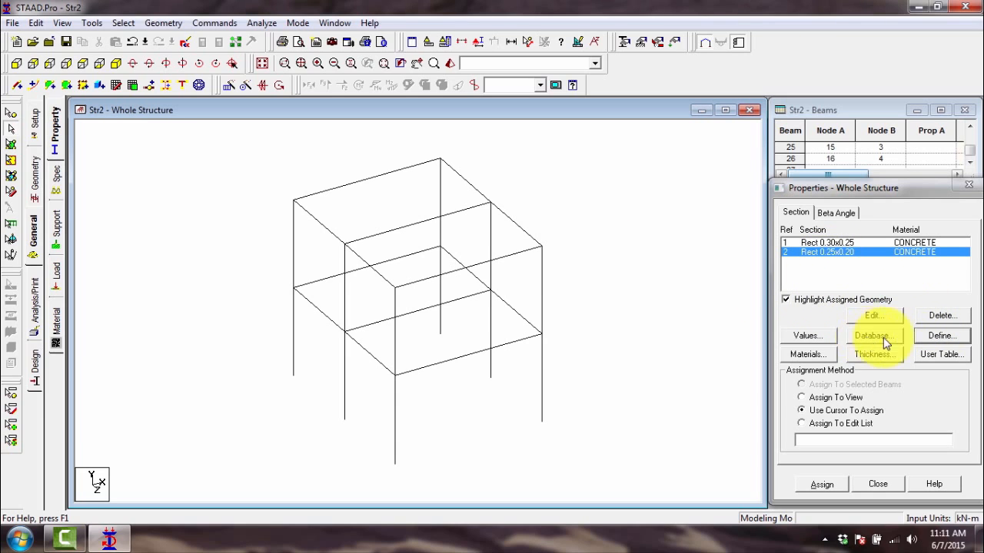
# - Define a third rectangular CONCRETE section with YD 0.3 m and ZD 0.3 m, and add it to the section list
pyautogui.click(939, 336)
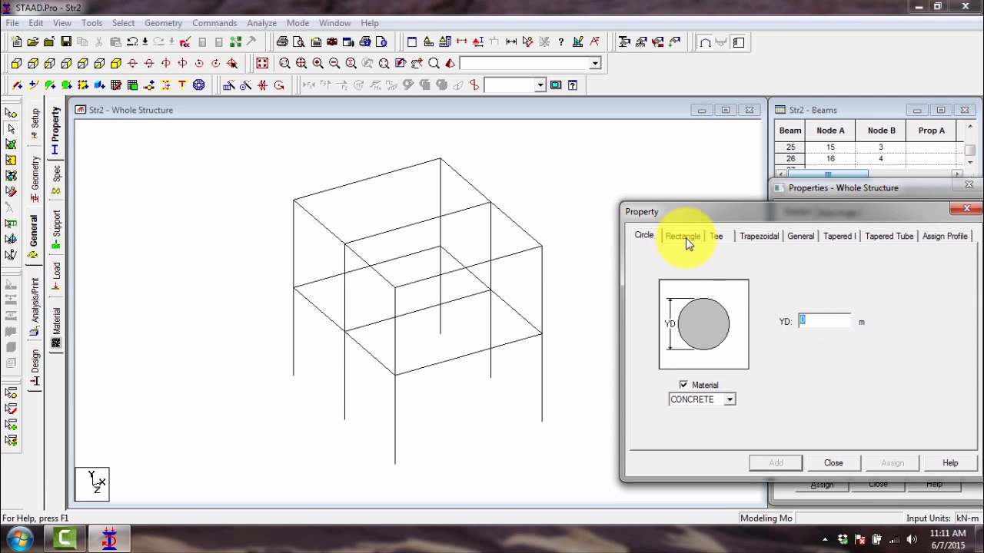
pyautogui.click(687, 239)
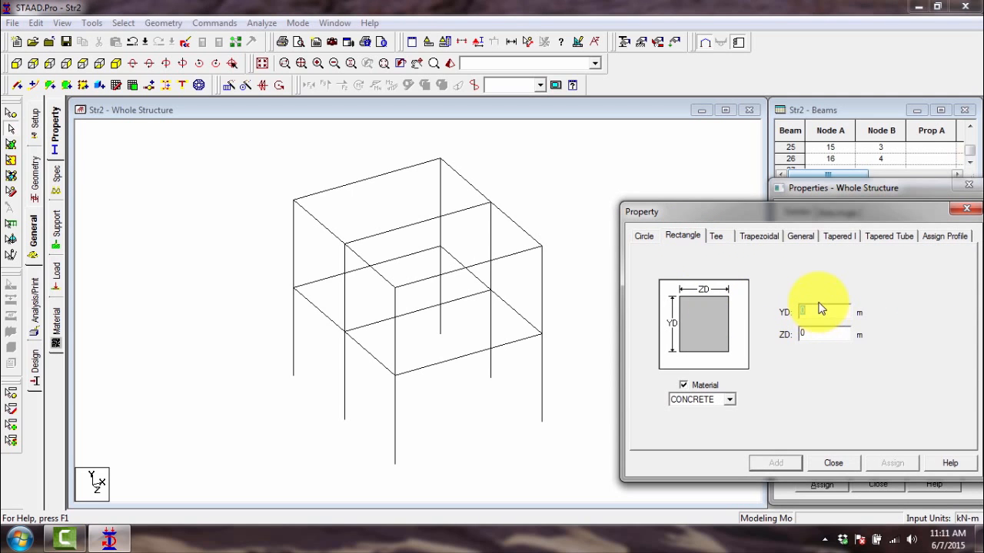
pyautogui.write('.3')
pyautogui.click(823, 334)
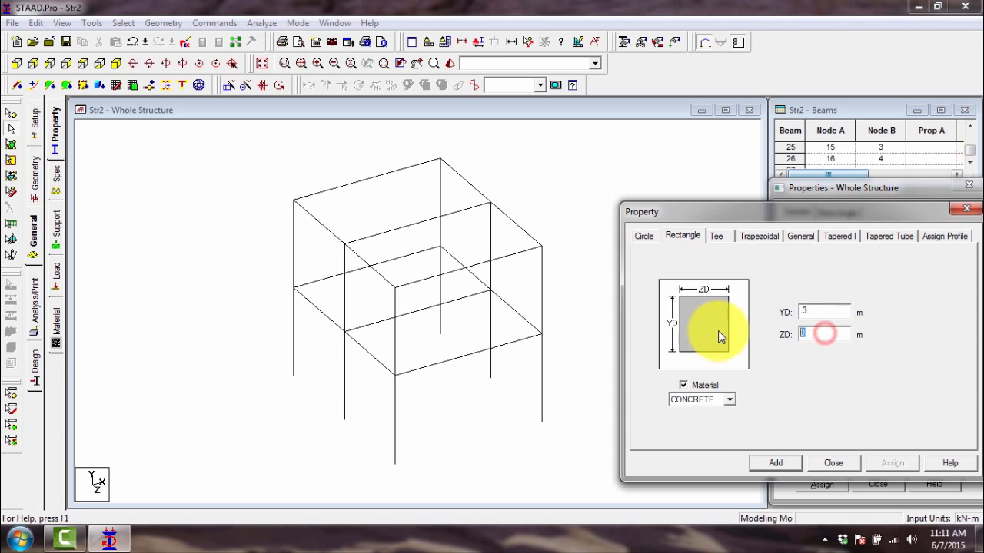
pyautogui.press('BackSpace')
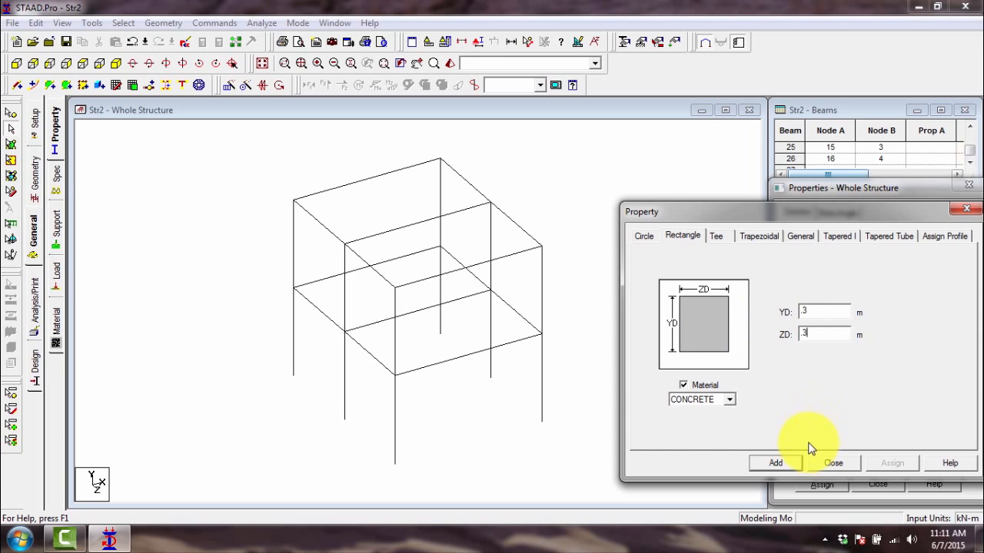
pyautogui.click(776, 462)
pyautogui.click(845, 463)
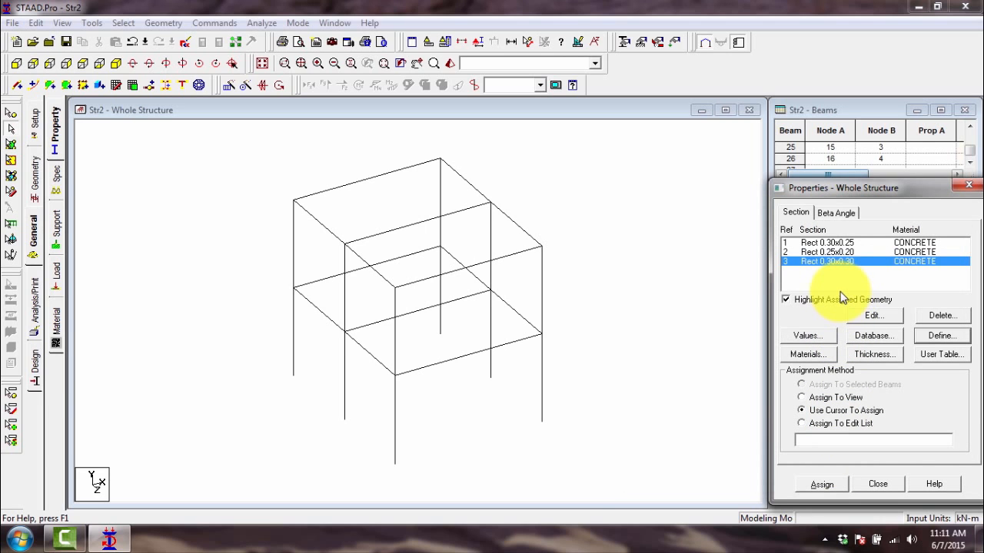
# - Review the material choices available for a new section, keep CONCRETE, and close the definition without adding anything
pyautogui.click(939, 335)
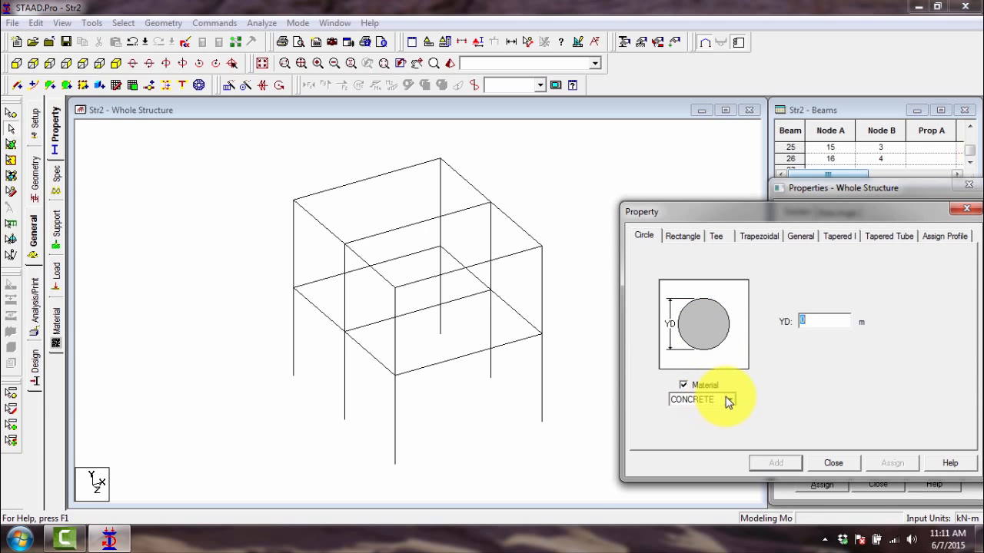
pyautogui.click(728, 400)
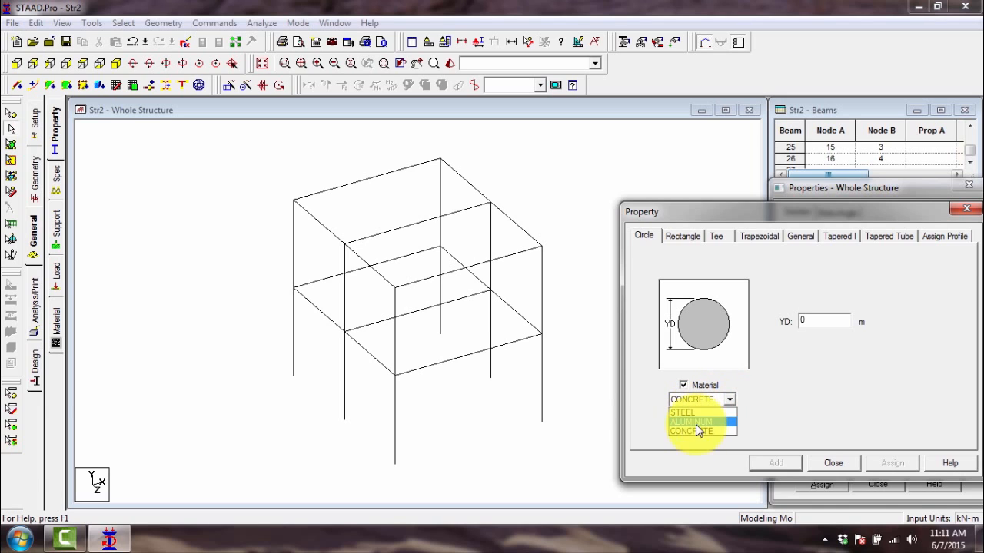
pyautogui.click(696, 432)
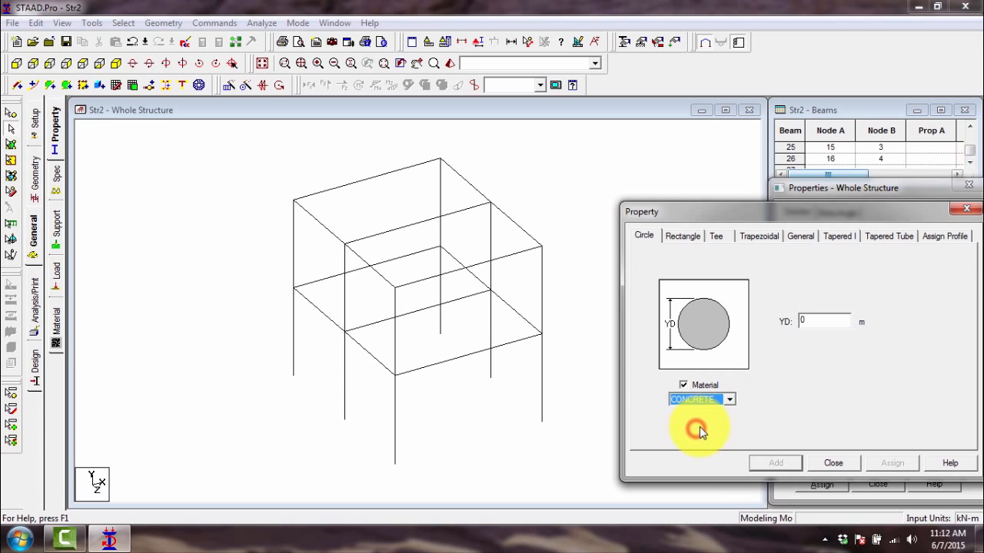
pyautogui.click(840, 465)
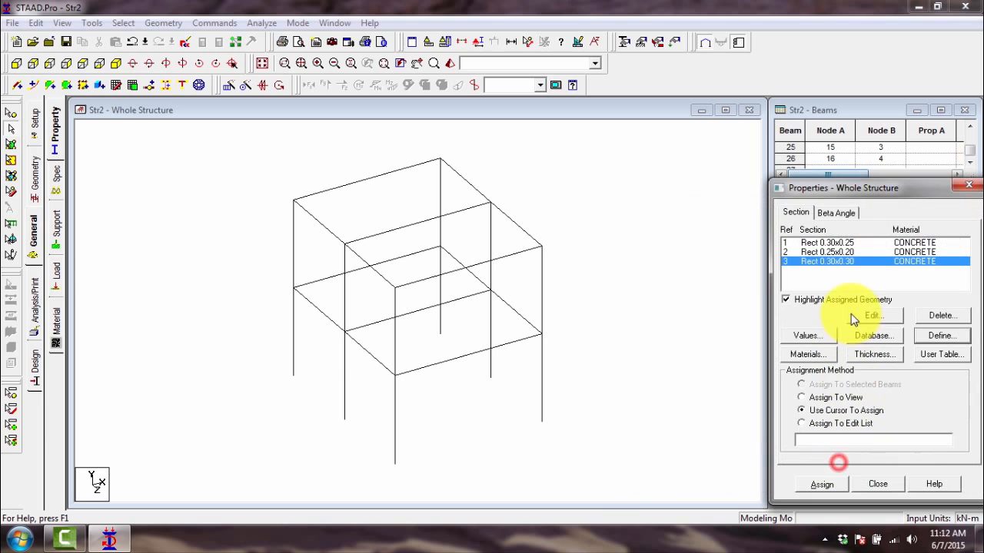
# - Go through the three defined concrete sections in the list repeatedly to review their dimensions and material
pyautogui.click(831, 243)
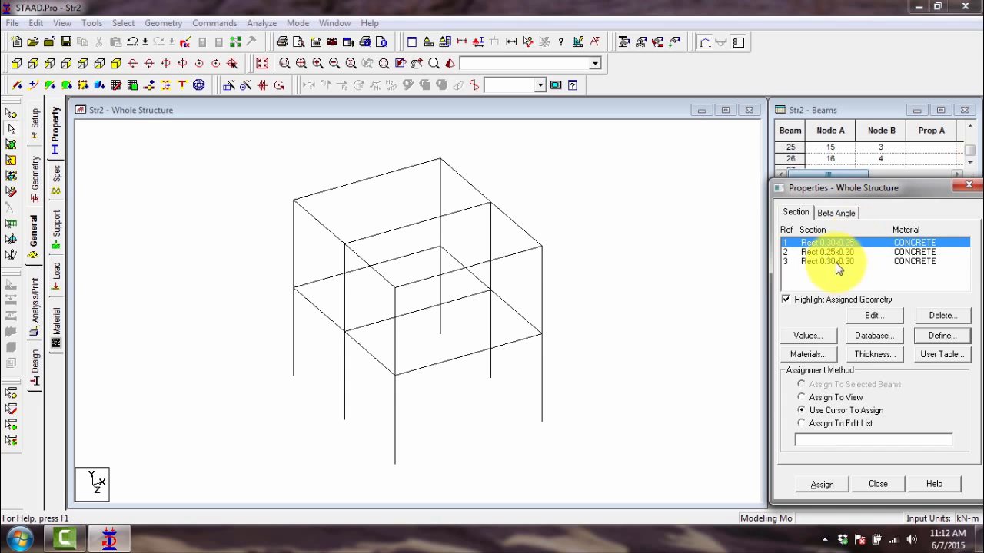
pyautogui.click(835, 254)
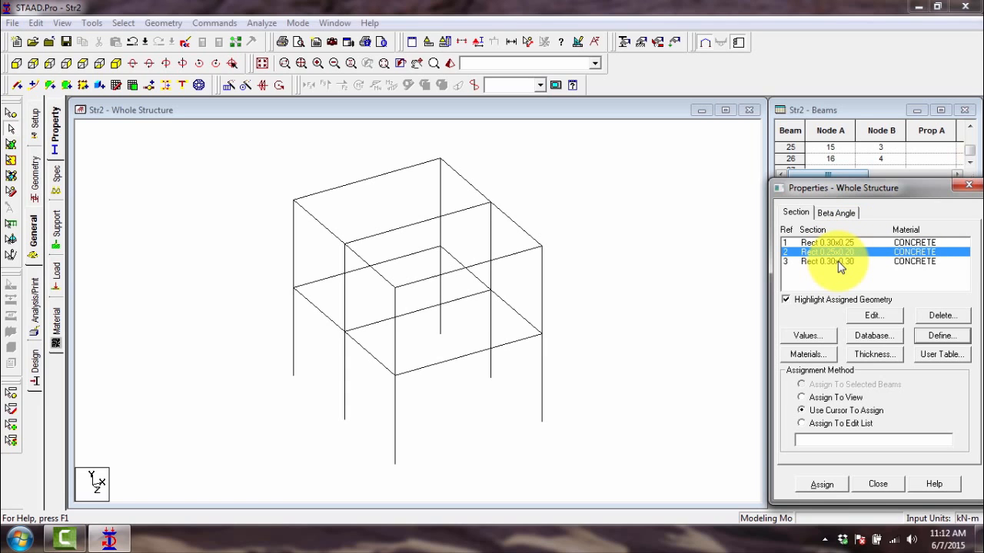
pyautogui.click(839, 262)
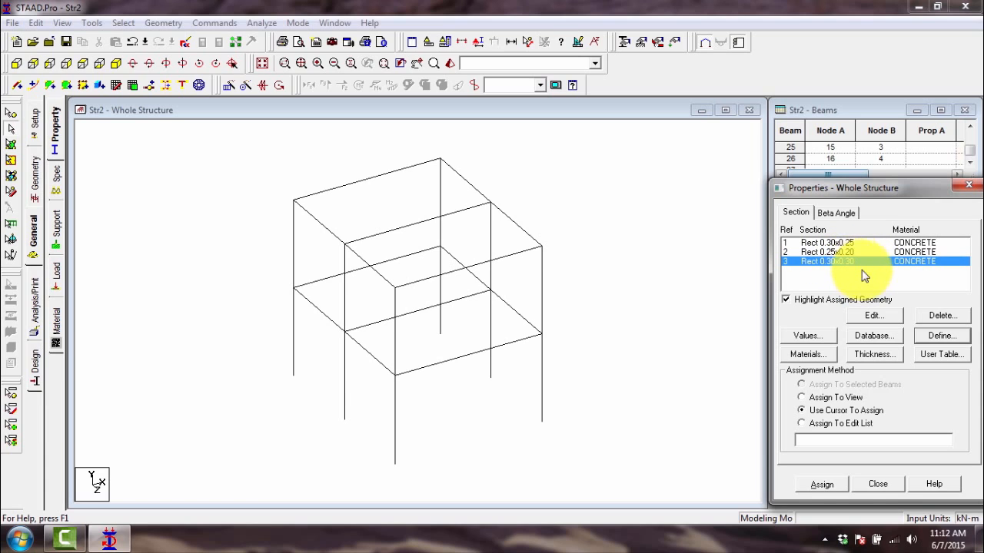
pyautogui.click(917, 243)
pyautogui.click(917, 252)
pyautogui.click(919, 262)
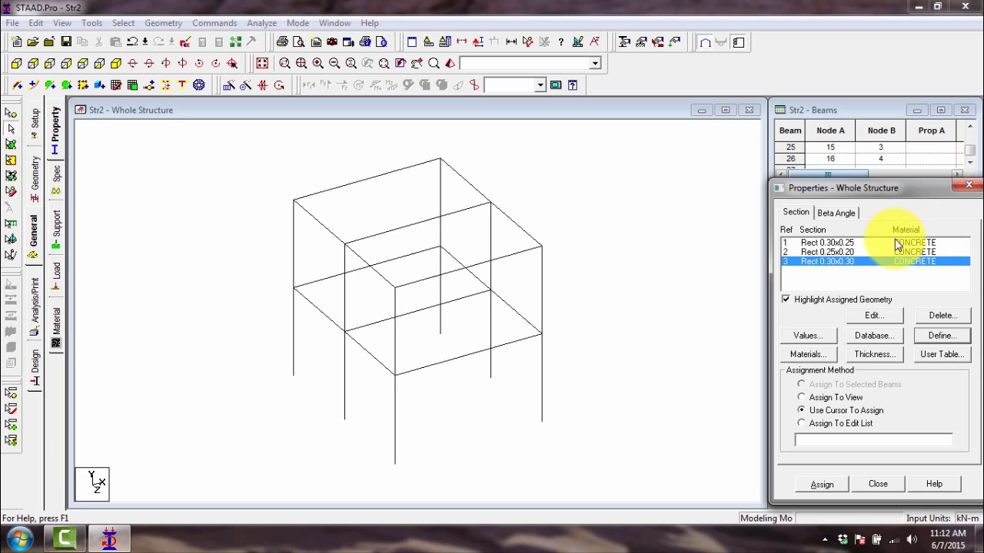
pyautogui.click(850, 243)
pyautogui.click(833, 253)
pyautogui.click(832, 261)
pyautogui.click(830, 241)
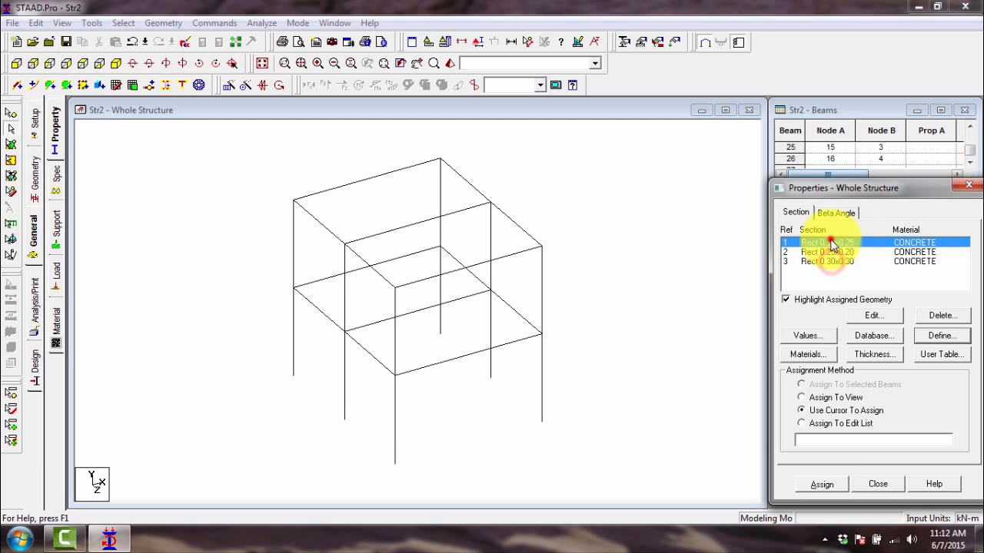
pyautogui.click(829, 252)
pyautogui.click(829, 261)
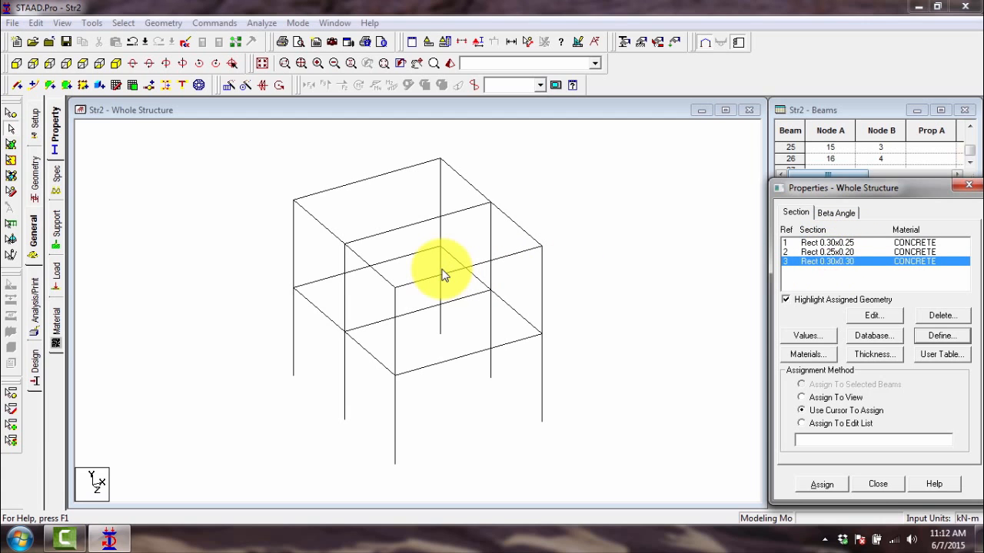
# - Choose the Rect 0.30x0.25 section, select all seven first-floor beams together, and clear the beam selection
pyautogui.click(841, 242)
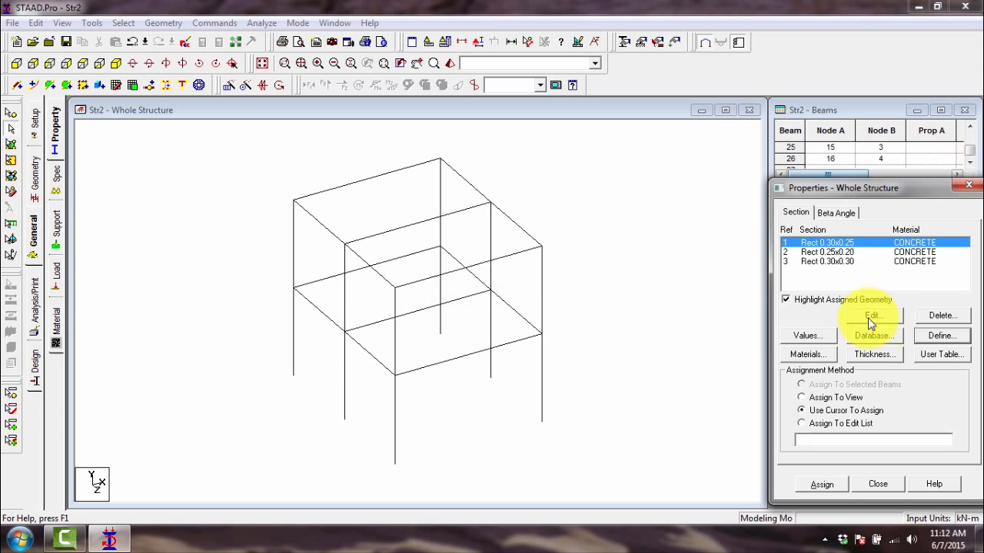
pyautogui.click(391, 261)
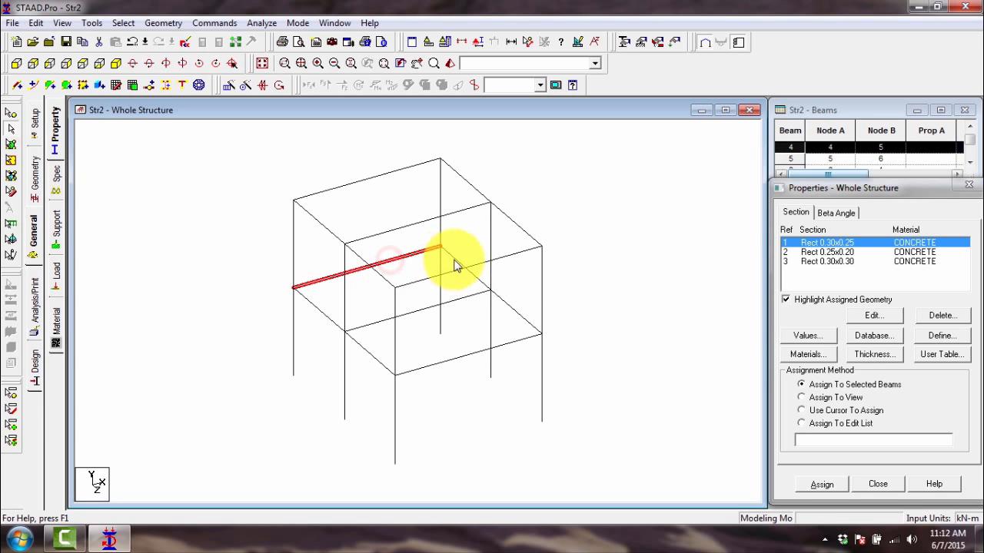
pyautogui.keyDown('ctrl'); pyautogui.click(453, 259); pyautogui.keyUp('ctrl')
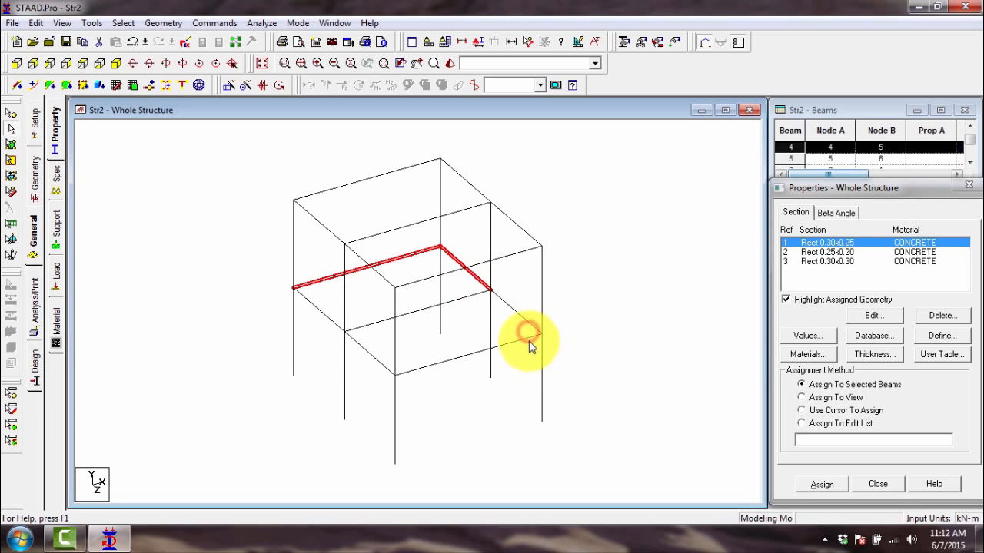
pyautogui.keyDown('ctrl'); pyautogui.click(526, 336); pyautogui.keyUp('ctrl')
pyautogui.keyDown('ctrl'); pyautogui.click(524, 319); pyautogui.keyUp('ctrl')
pyautogui.keyDown('ctrl'); pyautogui.click(461, 299); pyautogui.keyUp('ctrl')
pyautogui.keyDown('ctrl'); pyautogui.click(319, 310); pyautogui.keyUp('ctrl')
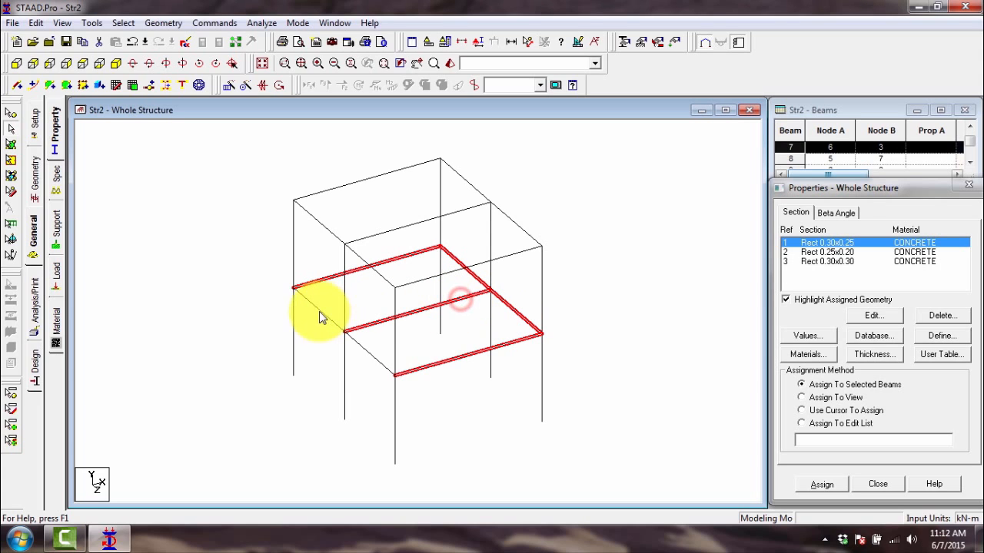
pyautogui.keyDown('ctrl'); pyautogui.click(377, 360); pyautogui.keyUp('ctrl')
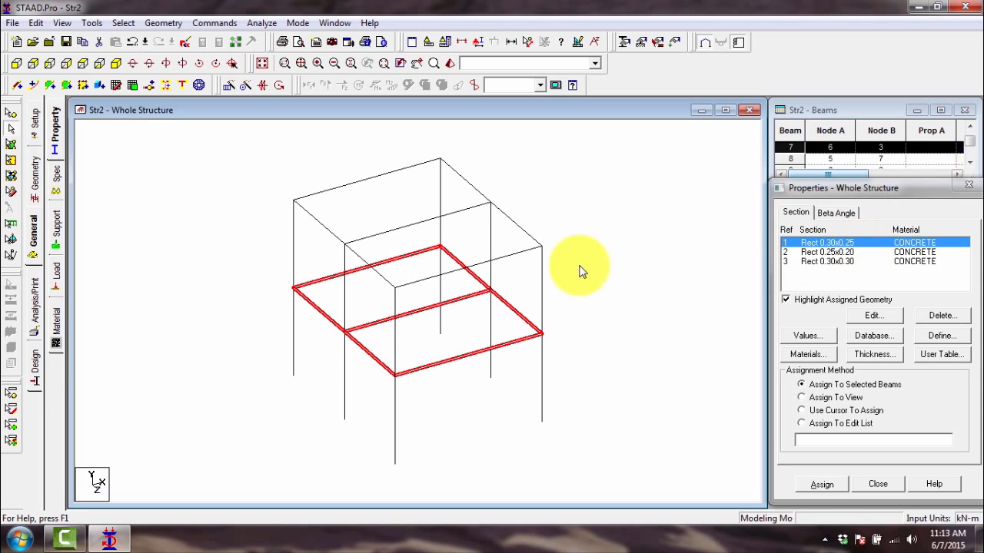
pyautogui.click(520, 297)
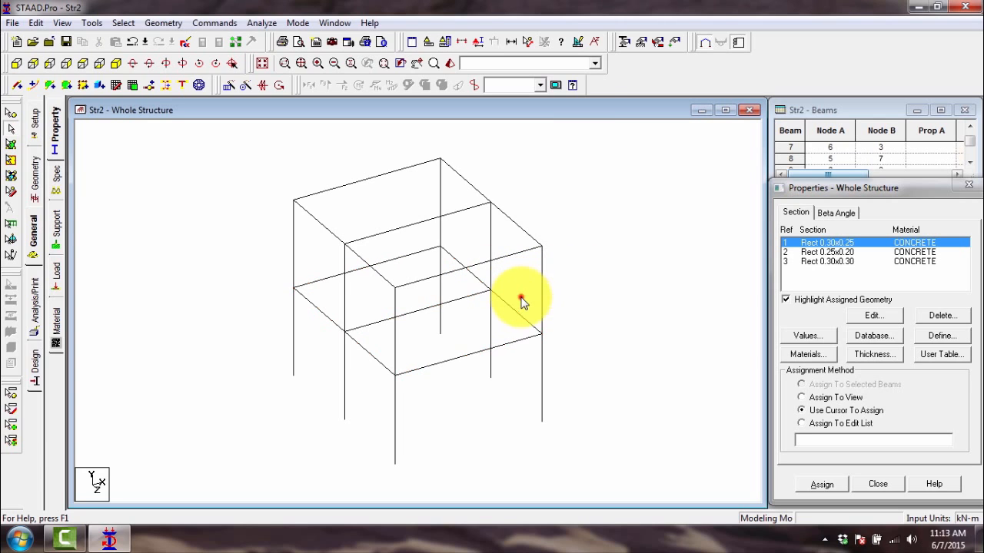
# - Repeat the multiple selection of the first-floor beams, starting from beam 3, and clear it again
pyautogui.click(478, 281)
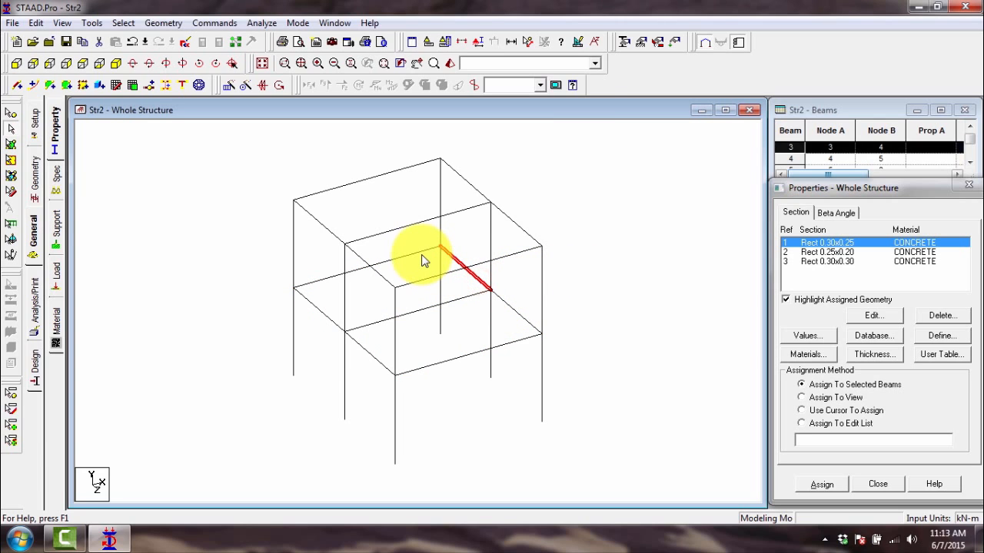
pyautogui.keyDown('ctrl'); pyautogui.click(417, 255); pyautogui.keyUp('ctrl')
pyautogui.keyDown('ctrl'); pyautogui.click(321, 311); pyautogui.keyUp('ctrl')
pyautogui.keyDown('ctrl'); pyautogui.click(373, 323); pyautogui.keyUp('ctrl')
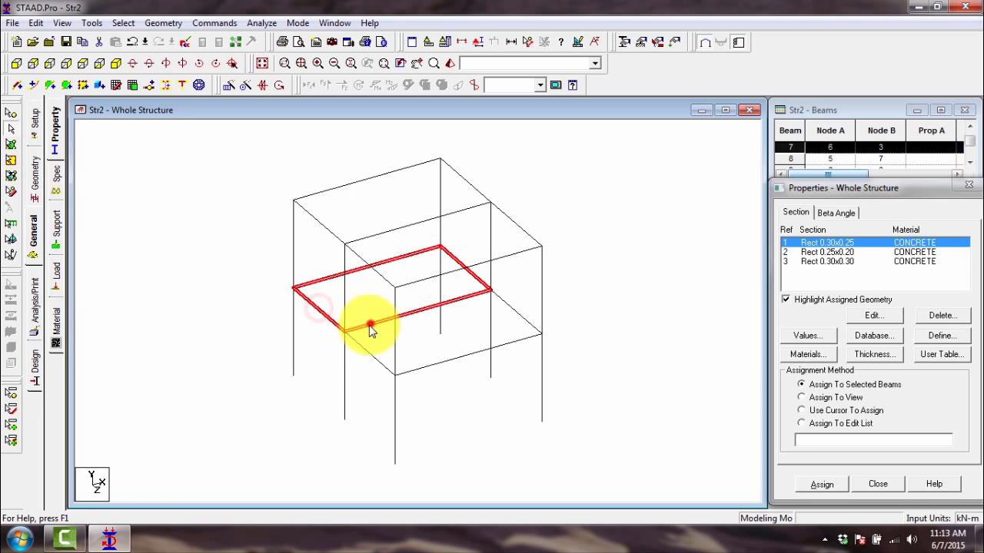
pyautogui.keyDown('ctrl'); pyautogui.click(361, 344); pyautogui.keyUp('ctrl')
pyautogui.keyDown('ctrl'); pyautogui.click(445, 359); pyautogui.keyUp('ctrl')
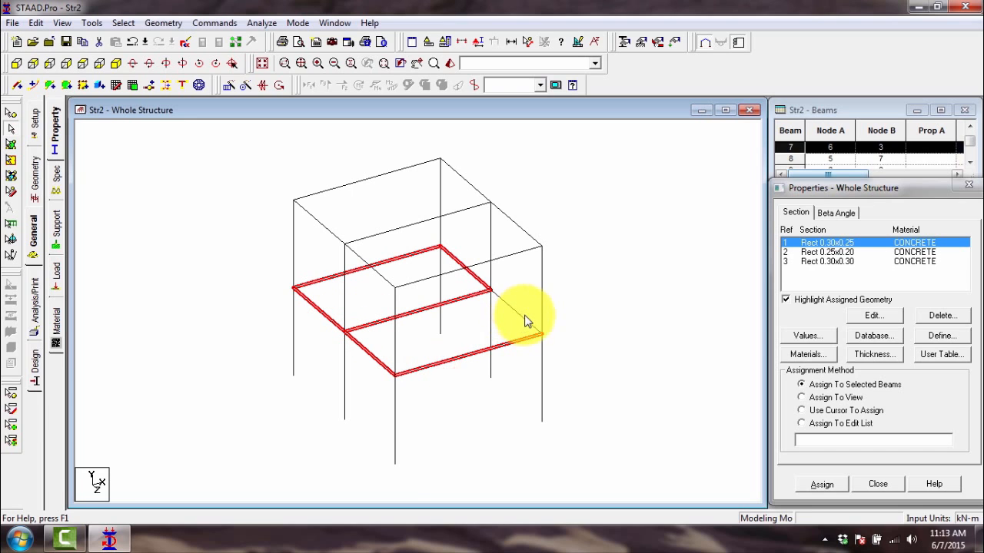
pyautogui.keyDown('ctrl'); pyautogui.click(524, 319); pyautogui.keyUp('ctrl')
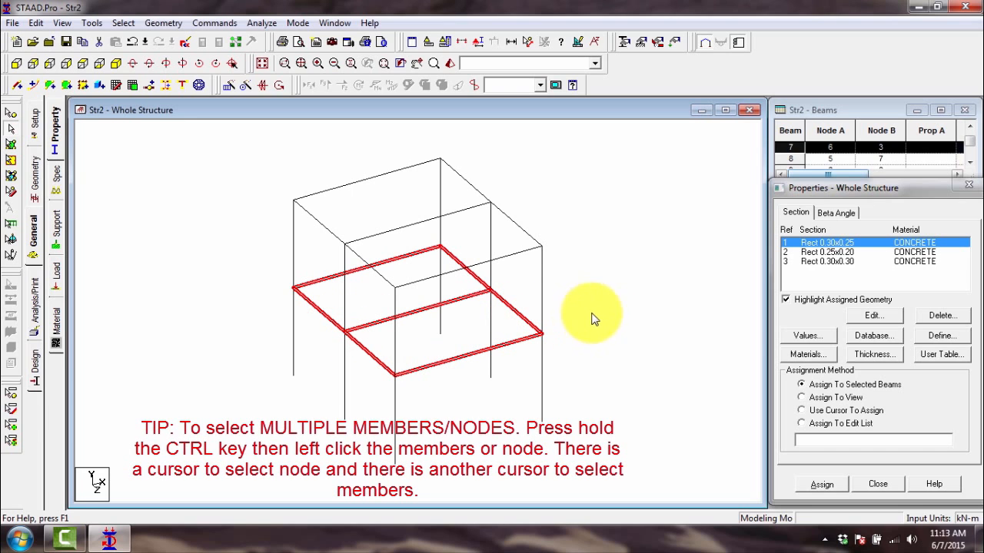
pyautogui.click(588, 313)
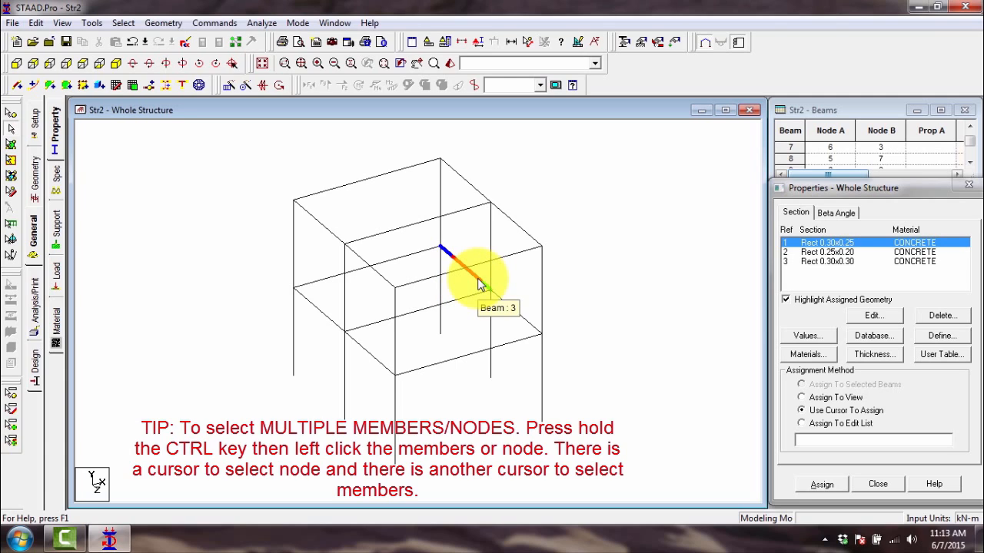
# - Select the outer first-floor beams as a group once more, and include the middle cross beam
pyautogui.click(479, 284)
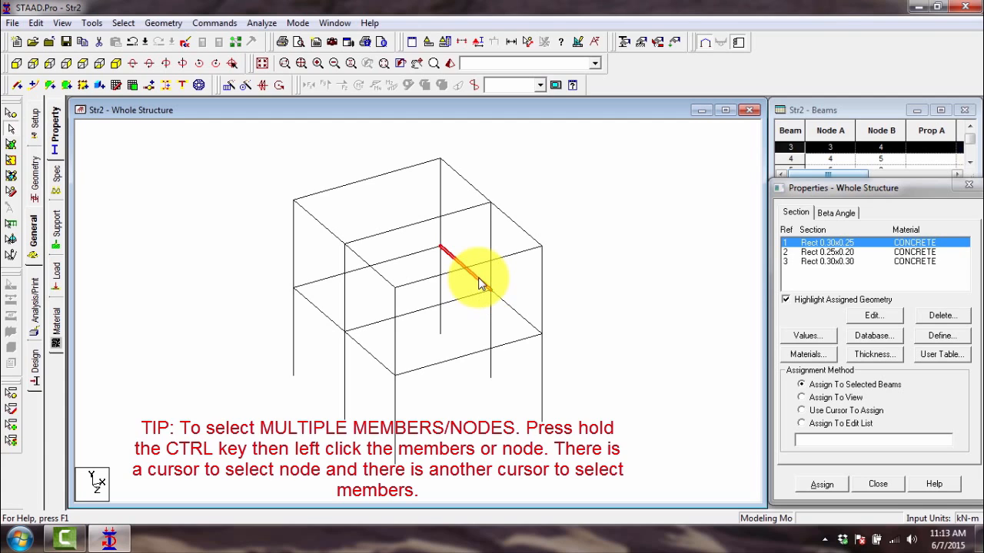
pyautogui.keyDown('ctrl'); pyautogui.click(408, 254); pyautogui.keyUp('ctrl')
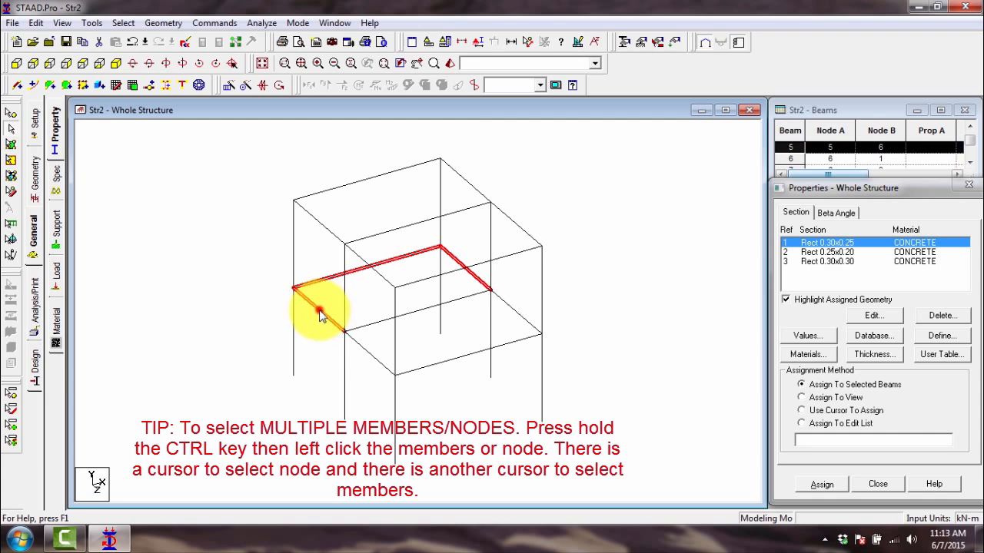
pyautogui.keyDown('ctrl'); pyautogui.click(320, 312); pyautogui.keyUp('ctrl')
pyautogui.keyDown('ctrl'); pyautogui.click(434, 362); pyautogui.keyUp('ctrl')
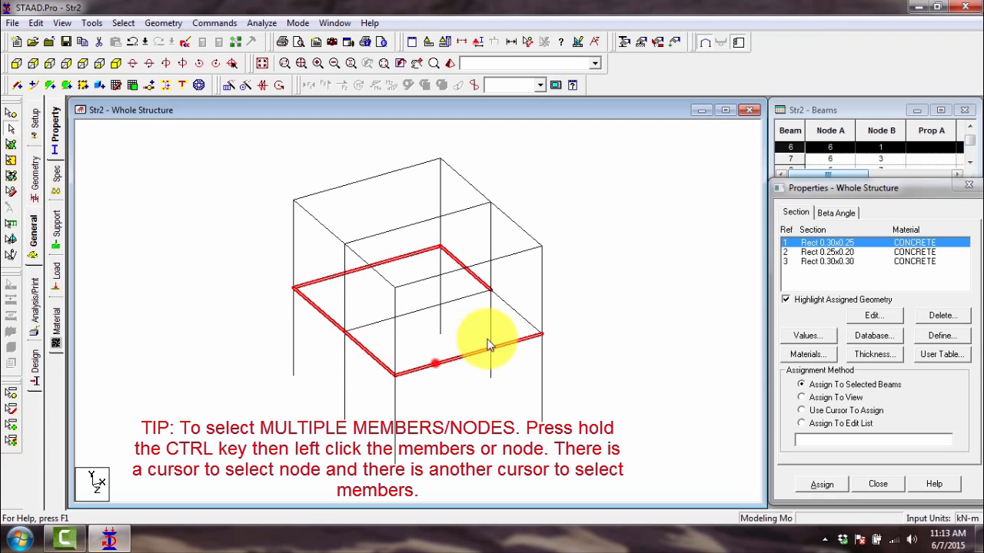
pyautogui.keyDown('ctrl'); pyautogui.click(527, 322); pyautogui.keyUp('ctrl')
pyautogui.keyDown('ctrl'); pyautogui.click(450, 301); pyautogui.keyUp('ctrl')
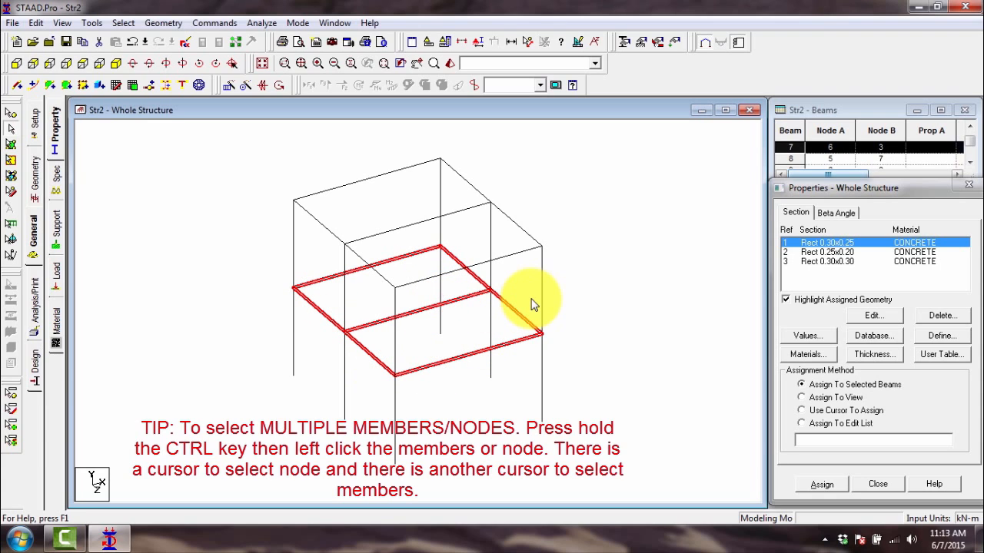
# - Choose the Rect 0.30x0.25 section, select the seven first-floor beams together as a group, and clear the selection
pyautogui.click(812, 244)
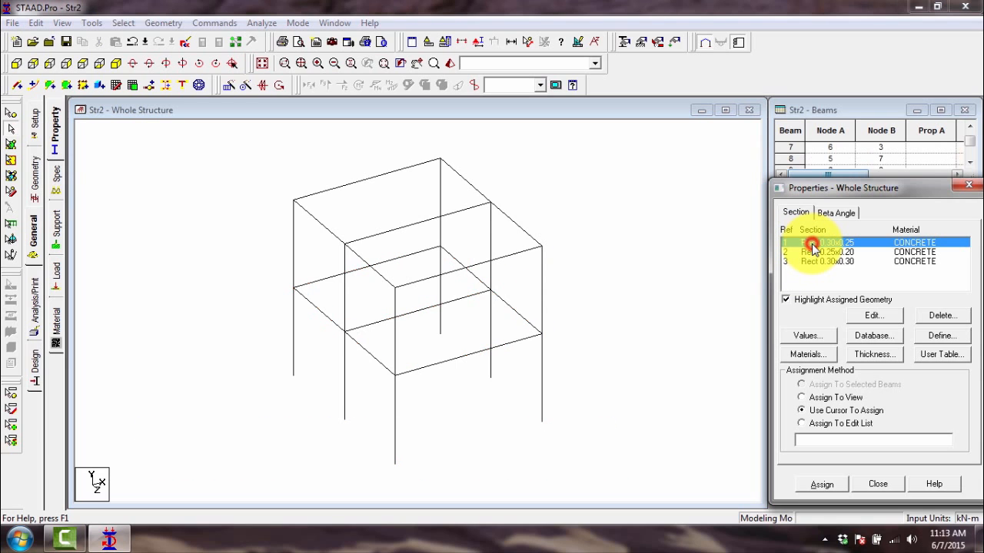
pyautogui.click(427, 254)
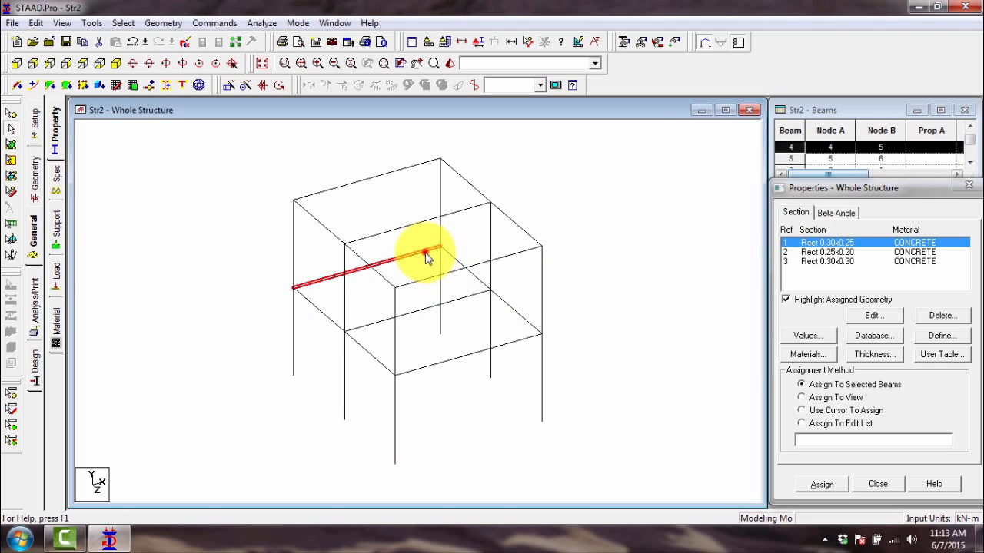
pyautogui.keyDown('ctrl'); pyautogui.click(516, 312); pyautogui.keyUp('ctrl')
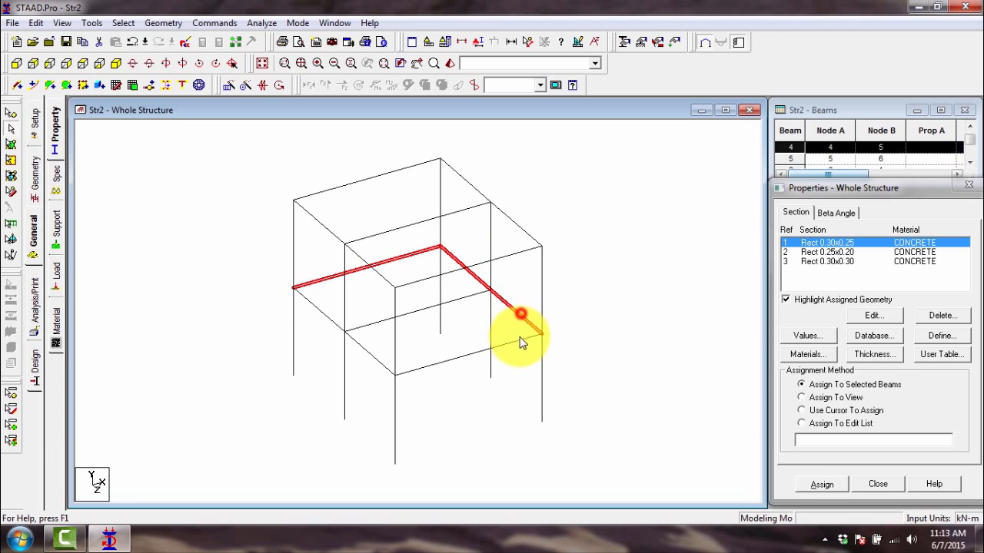
pyautogui.keyDown('ctrl'); pyautogui.click(518, 340); pyautogui.keyUp('ctrl')
pyautogui.keyDown('ctrl'); pyautogui.click(461, 298); pyautogui.keyUp('ctrl')
pyautogui.keyDown('ctrl'); pyautogui.click(368, 351); pyautogui.keyUp('ctrl')
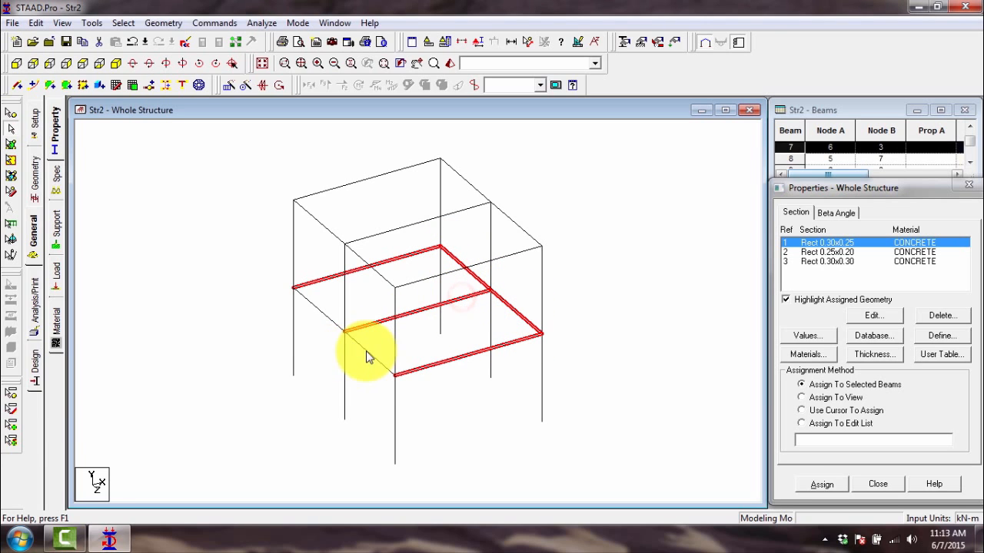
pyautogui.keyDown('ctrl'); pyautogui.click(322, 312); pyautogui.keyUp('ctrl')
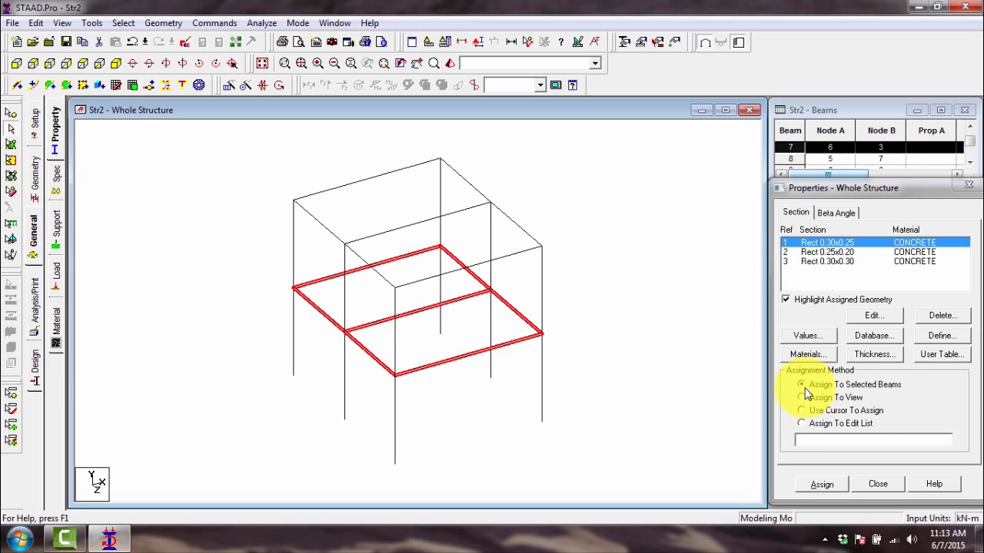
pyautogui.click(613, 300)
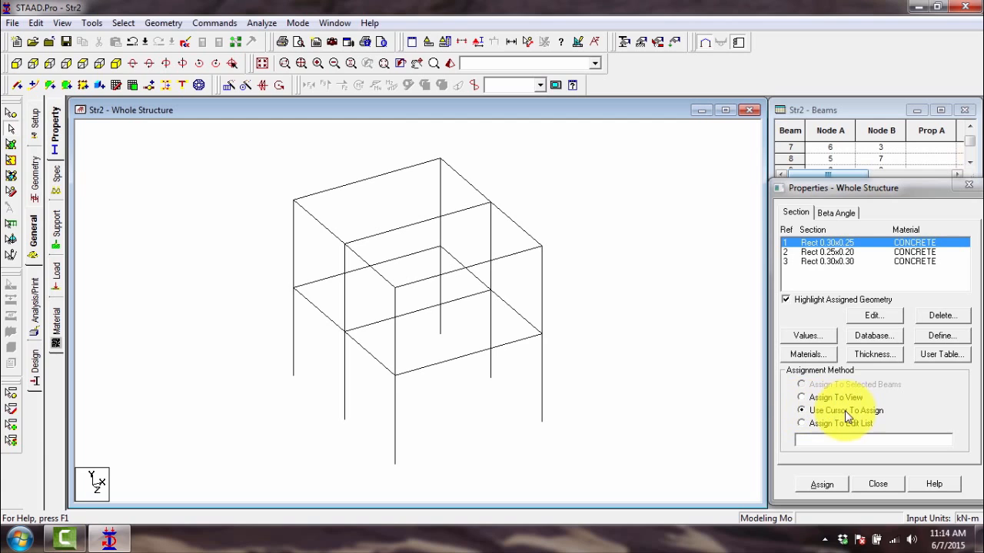
# - Assign the Rect 0.30x0.25 section by cursor to all seven first-floor beams, including the middle cross beam
pyautogui.click(821, 486)
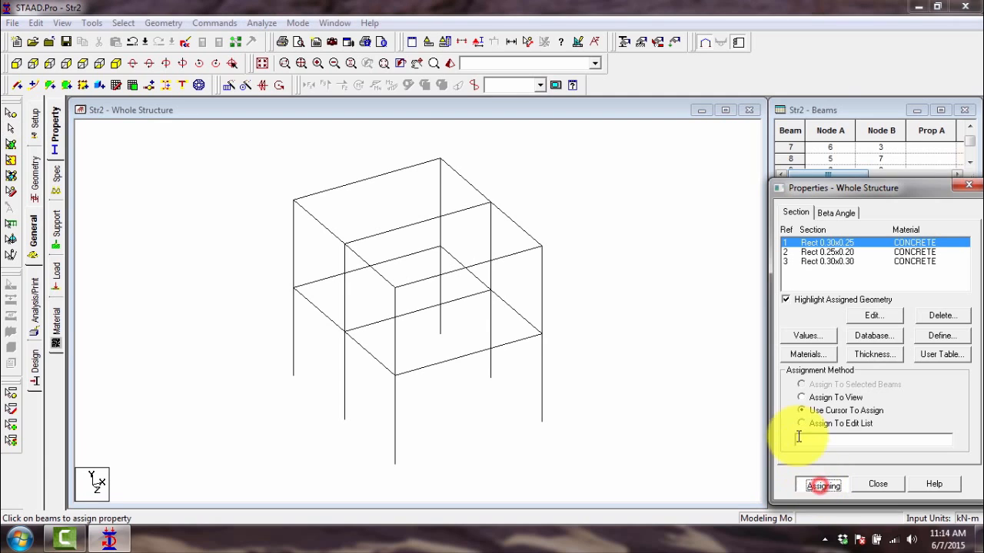
pyautogui.click(511, 301)
pyautogui.click(472, 274)
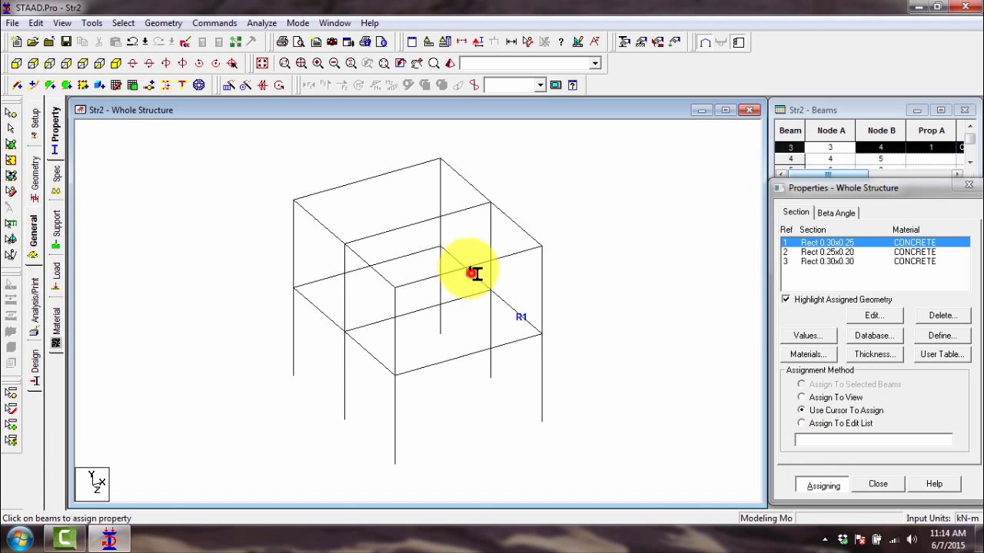
pyautogui.click(400, 259)
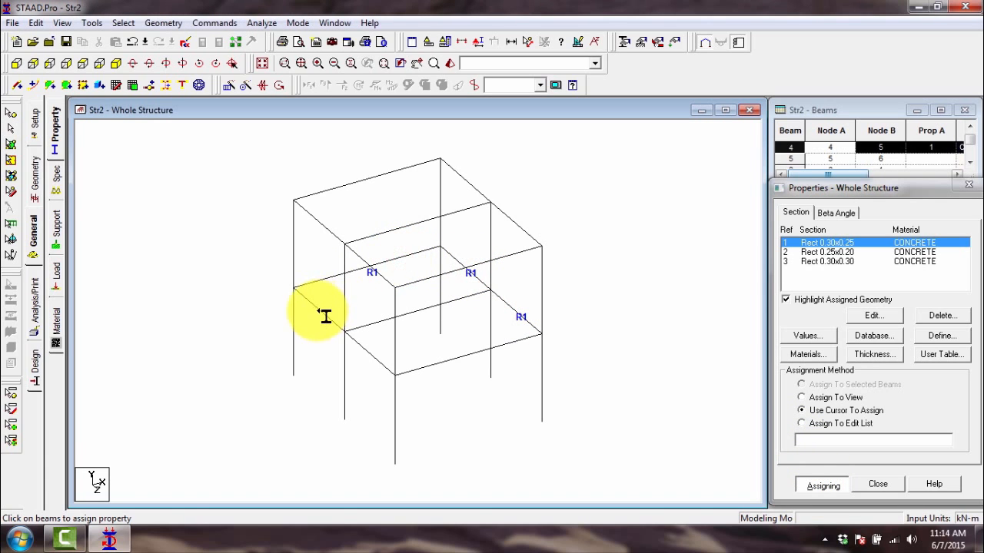
pyautogui.click(319, 311)
pyautogui.click(419, 311)
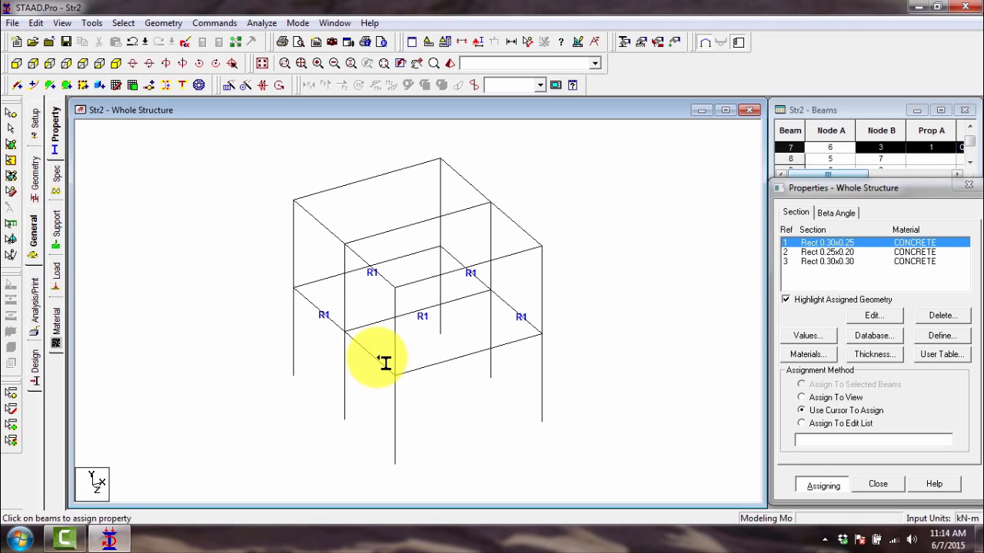
pyautogui.click(385, 361)
pyautogui.click(450, 358)
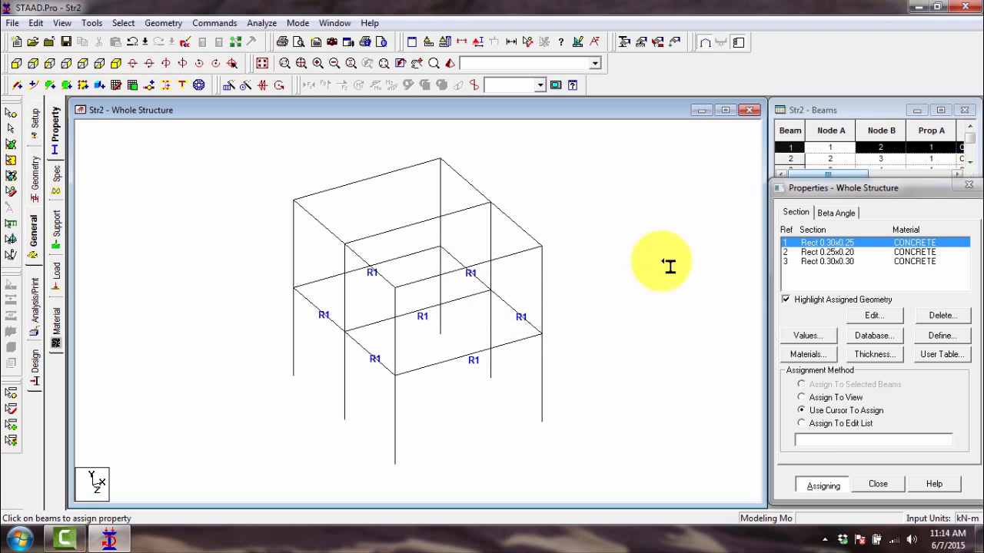
# - Assign the Rect 0.25x0.20 section by cursor to all seven roof-level beams
pyautogui.click(848, 253)
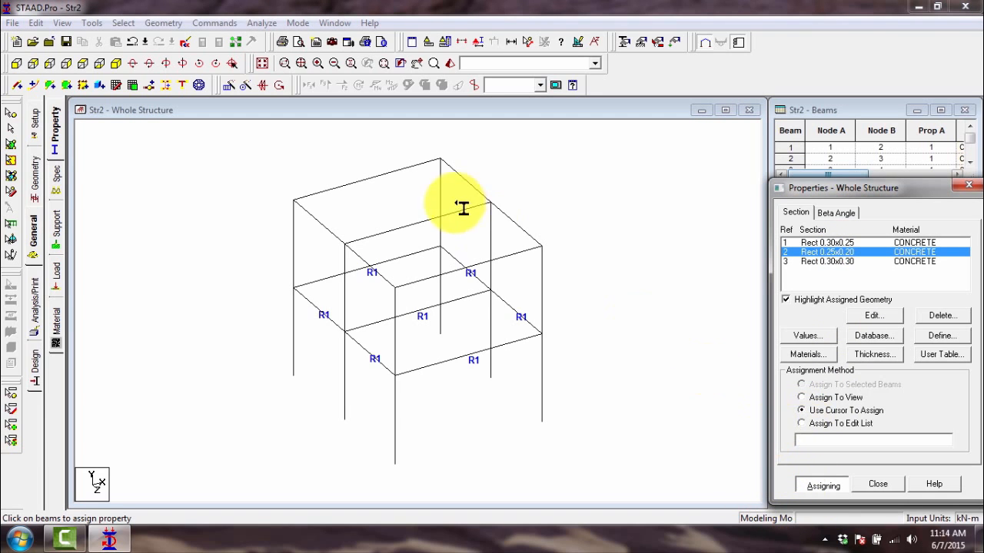
pyautogui.click(510, 216)
pyautogui.click(514, 252)
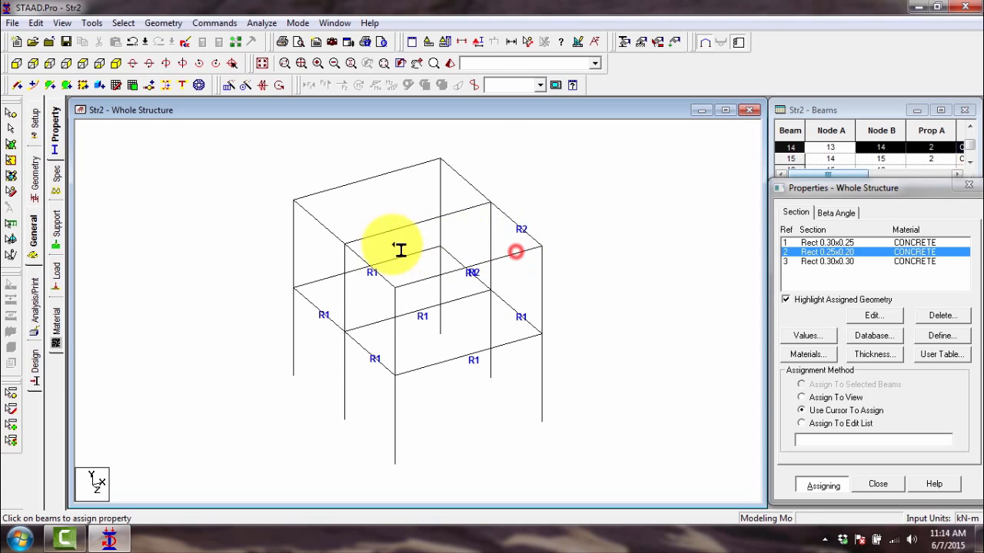
pyautogui.click(357, 256)
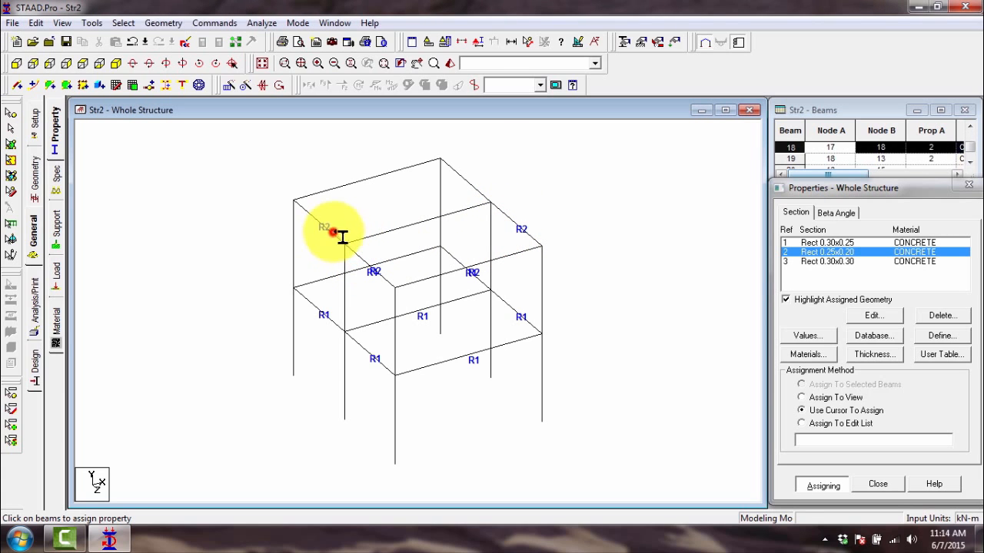
pyautogui.click(332, 232)
pyautogui.click(395, 229)
pyautogui.click(470, 185)
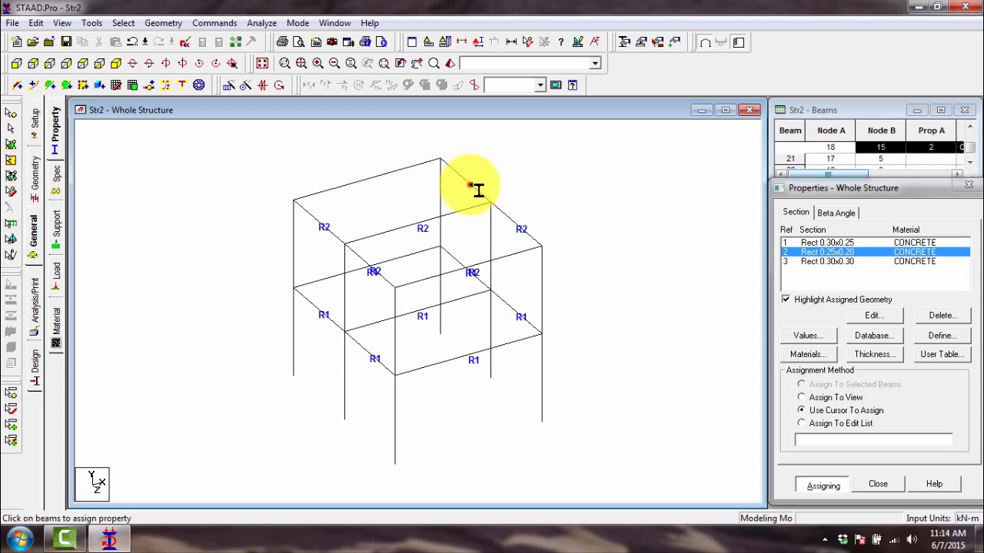
pyautogui.click(387, 174)
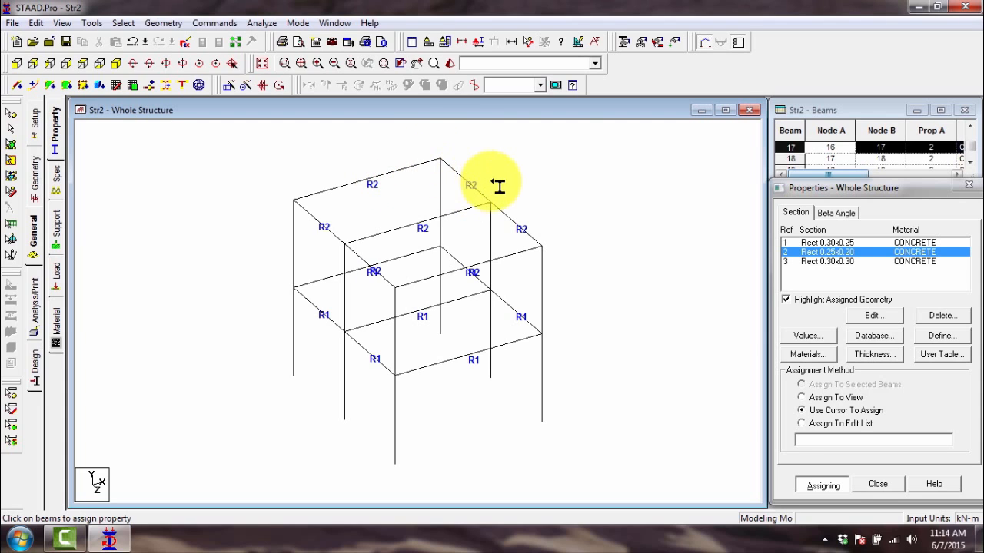
# - Assign the Rect 0.30x0.30 section by cursor to the three upper-storey columns on the frame's +X side
pyautogui.click(828, 262)
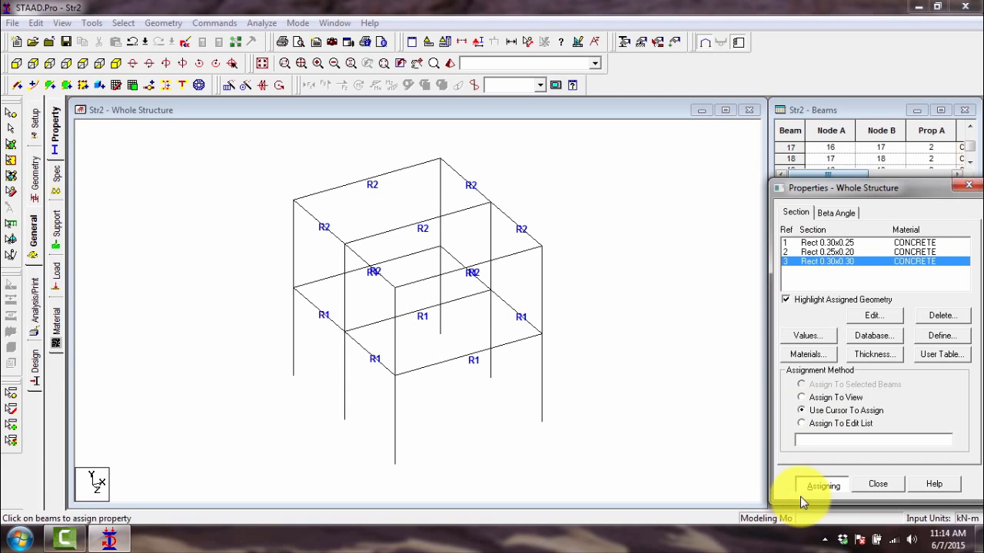
pyautogui.click(543, 282)
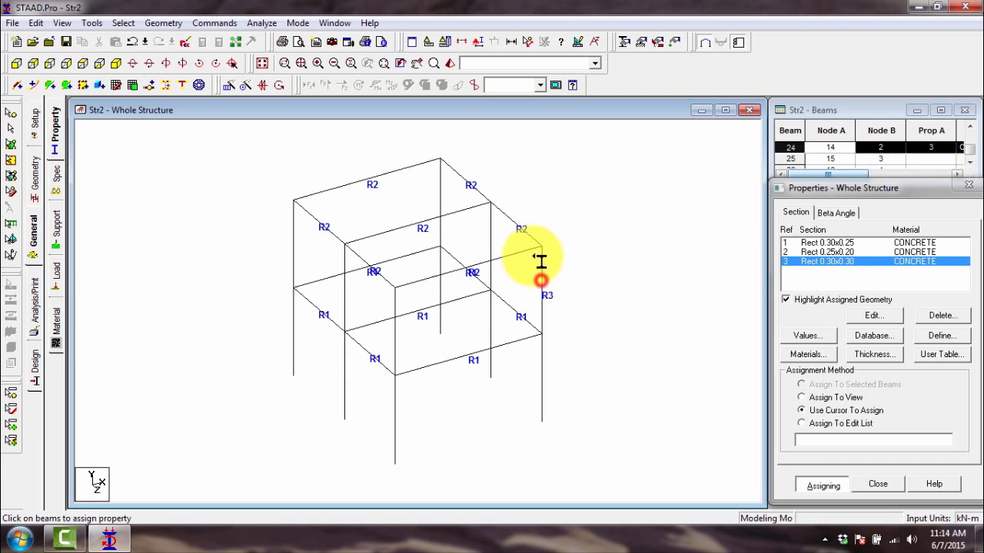
pyautogui.click(491, 237)
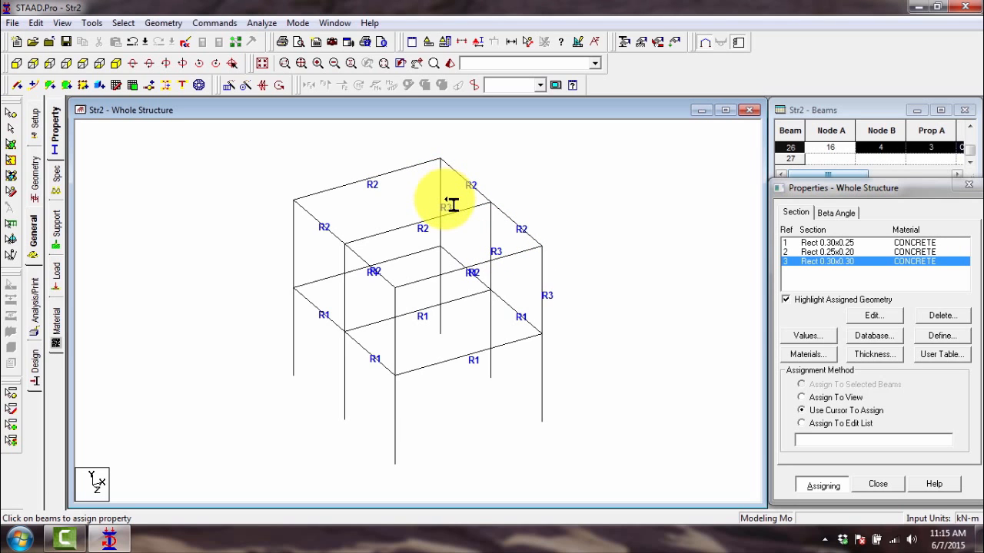
# - Assign the Rect 0.30x0.30 section to the three remaining upper-storey columns and end the assignment
pyautogui.press('Left')
pyautogui.press('Left')
pyautogui.press('Left')
pyautogui.press('Left')
pyautogui.press('Left')
pyautogui.press('Left')
pyautogui.press('Left')
pyautogui.press('Left')
pyautogui.press('Left')
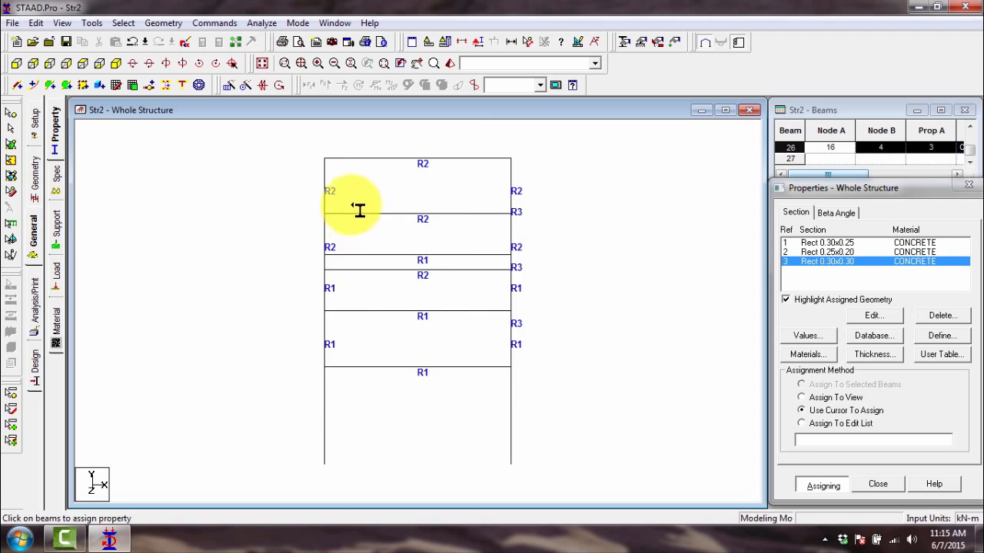
pyautogui.press('Left')
pyautogui.press('Left')
pyautogui.click(373, 193)
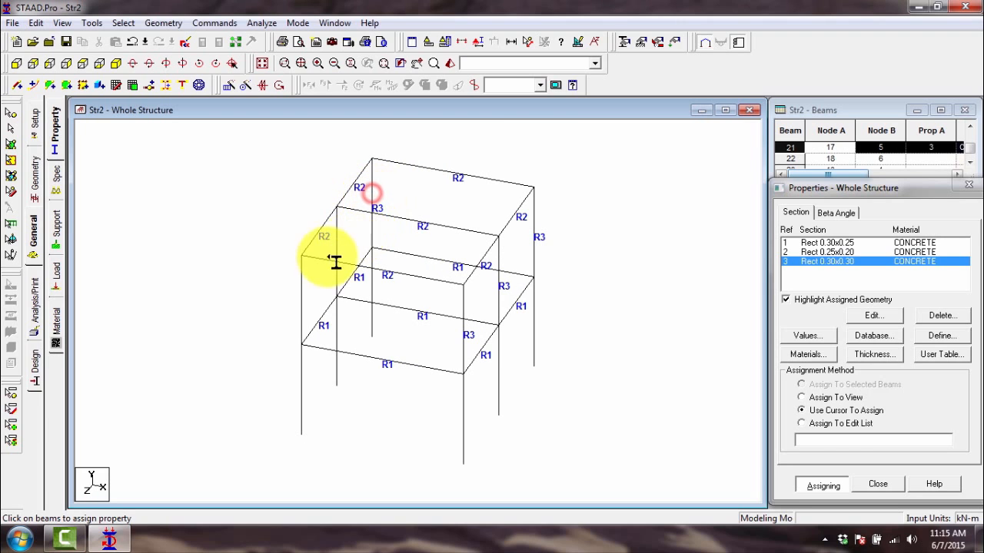
pyautogui.click(302, 286)
pyautogui.press('Right')
pyautogui.press('Right')
pyautogui.press('Right')
pyautogui.press('Right')
pyautogui.press('Right')
pyautogui.press('Right')
pyautogui.press('Right')
pyautogui.press('Right')
pyautogui.press('Right')
pyautogui.press('Right')
pyautogui.press('Right')
pyautogui.press('Right')
pyautogui.press('Right')
pyautogui.press('Right')
pyautogui.press('Right')
pyautogui.press('Right')
pyautogui.press('Right')
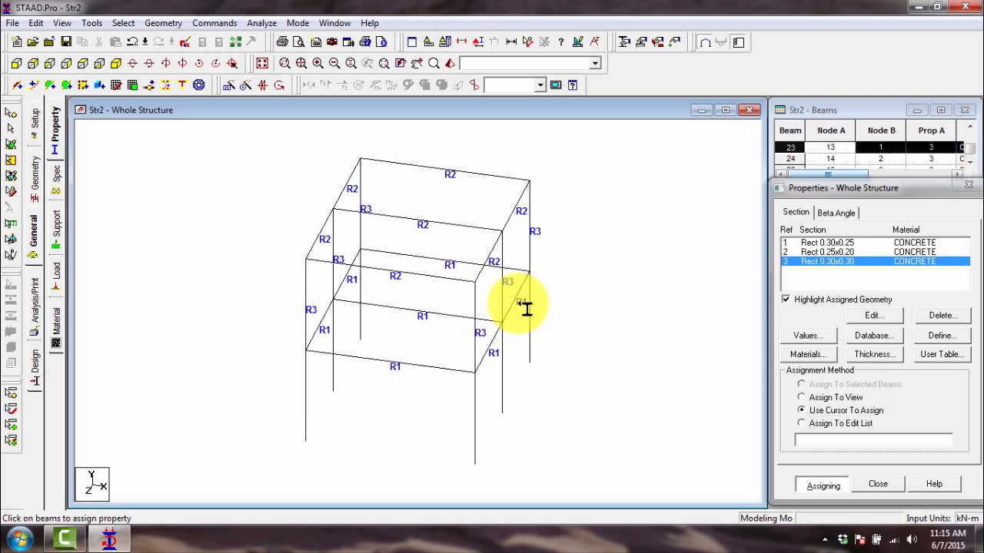
pyautogui.press('Left')
pyautogui.press('Left')
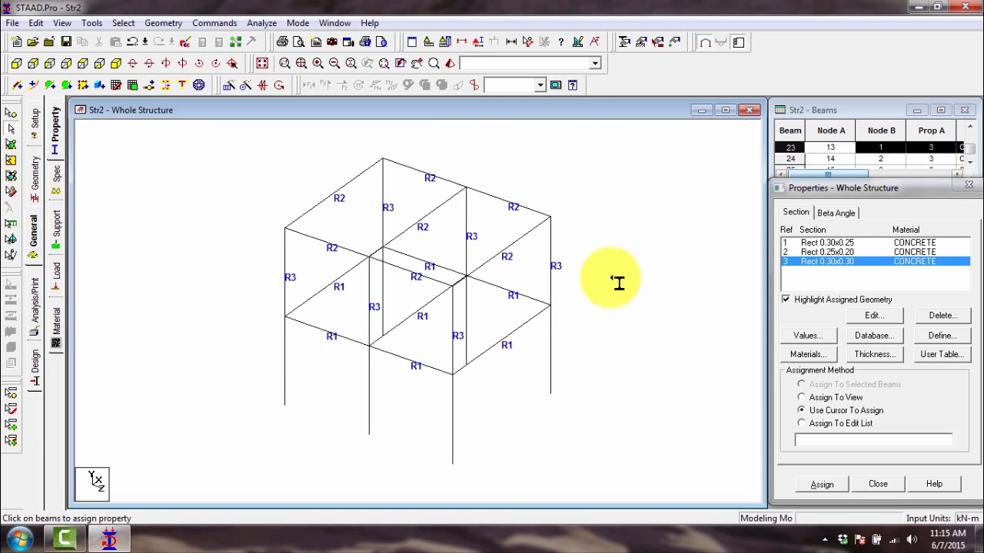
pyautogui.press('Escape')
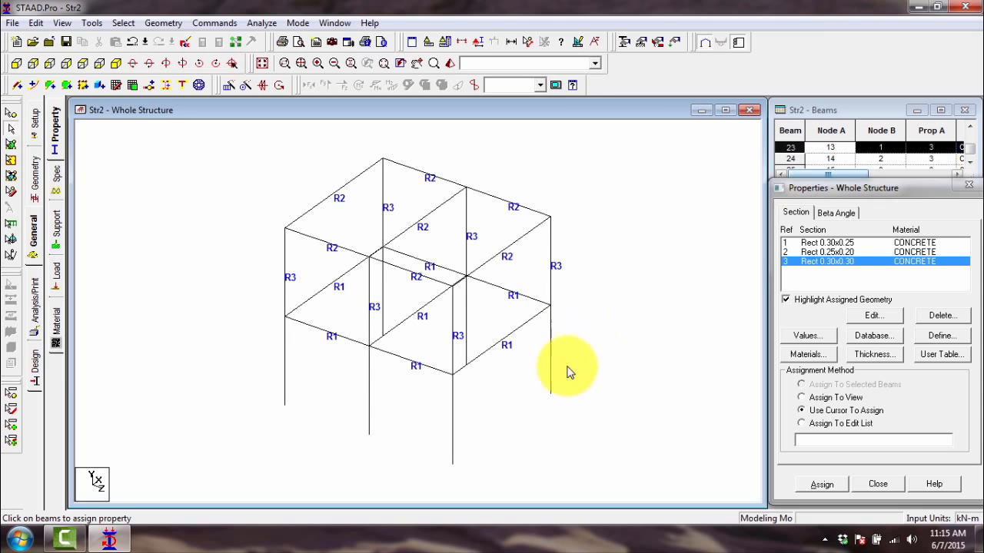
# - Inspect the frame from below in the 3D rendered view for members without a section, and close the view
pyautogui.click(451, 65)
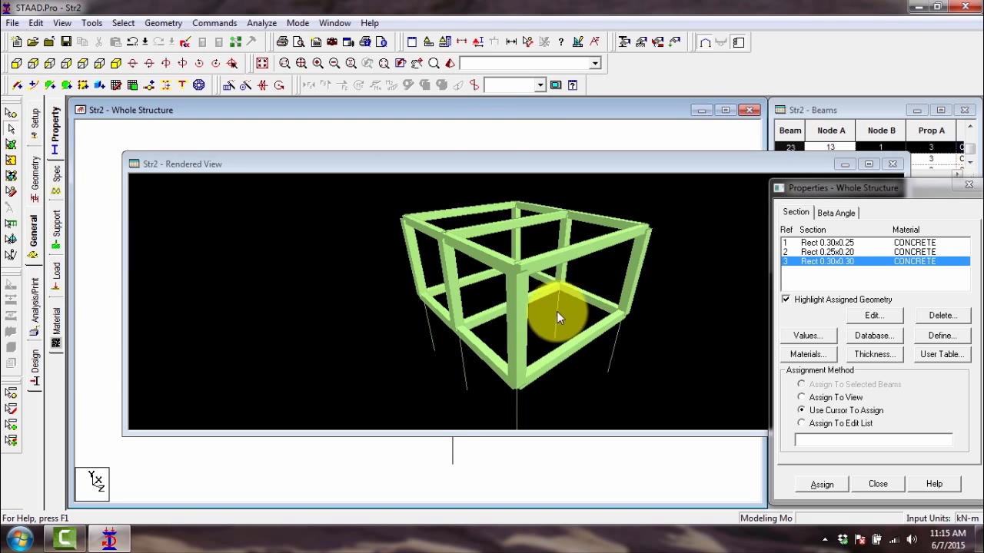
pyautogui.moveTo(557, 312); pyautogui.dragTo(564, 278)
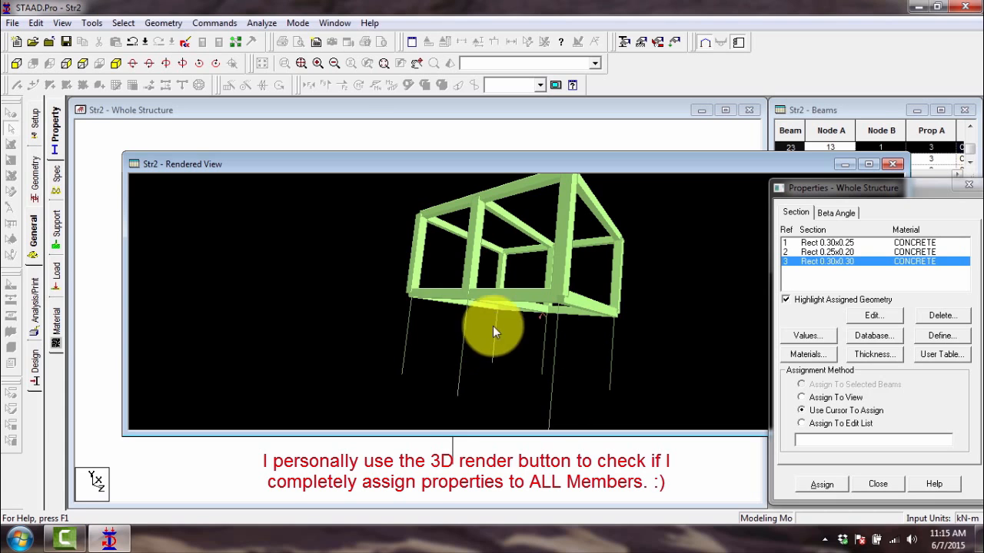
pyautogui.click(892, 164)
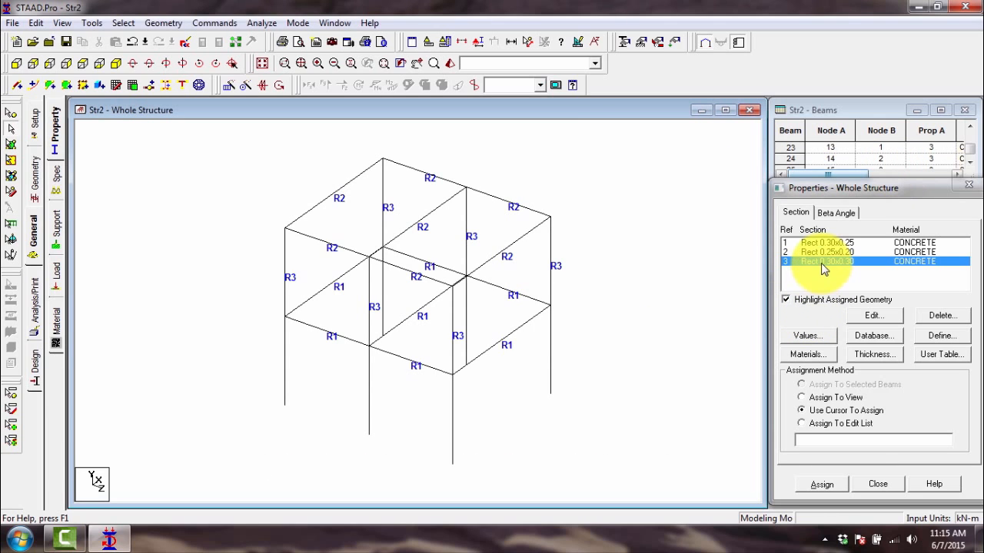
# - Assign the Rect 0.30x0.30 section by cursor to four ground-storey columns, members 8 to 11
pyautogui.click(821, 484)
pyautogui.click(550, 350)
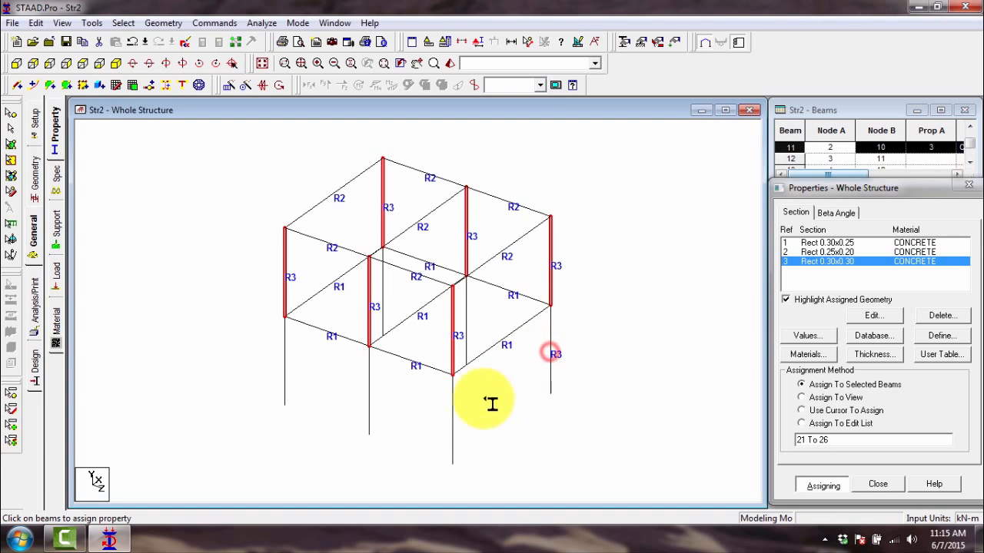
pyautogui.click(450, 408)
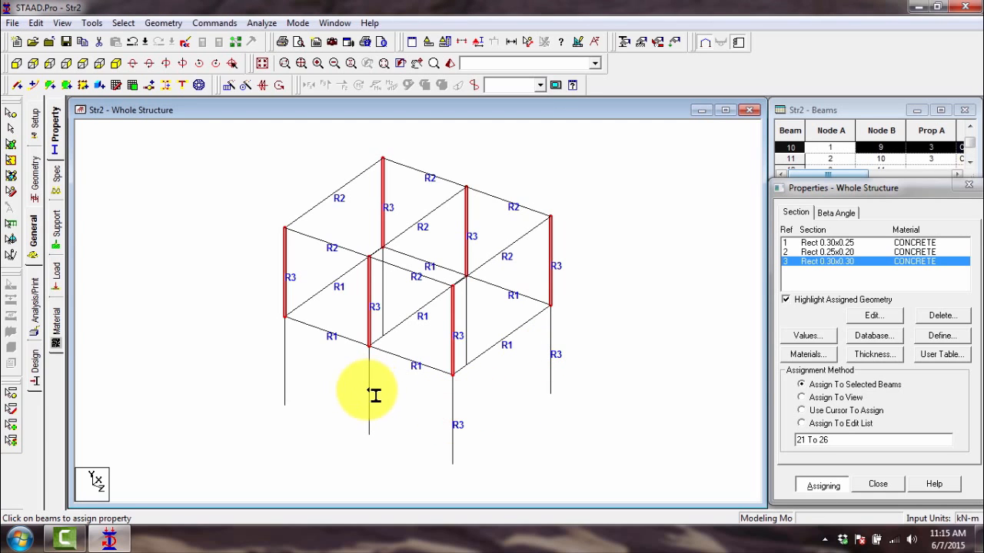
pyautogui.click(368, 391)
pyautogui.click(285, 370)
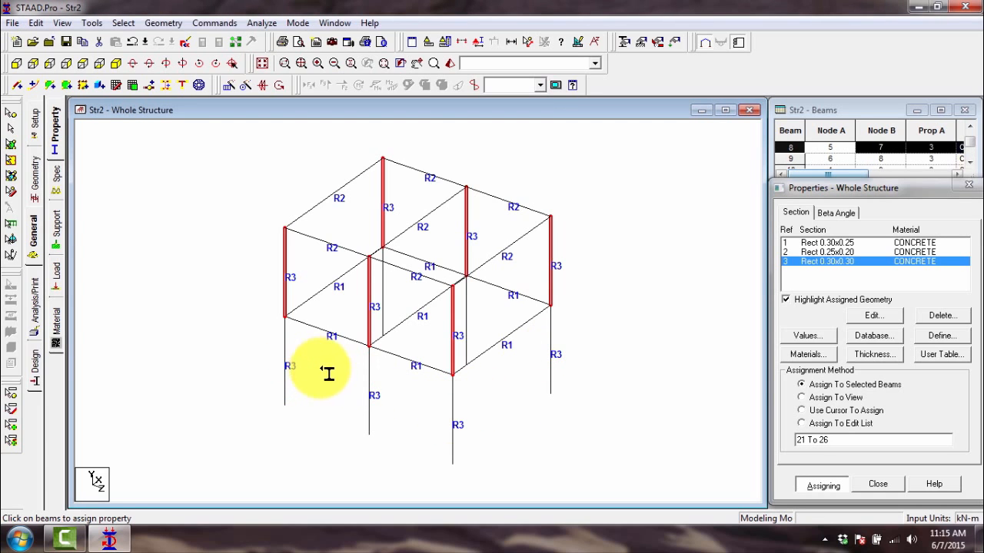
# - Assign the Rect 0.30x0.30 section to the last two ground-storey columns, members 12 and 13, and end the assignment
pyautogui.press('Left')
pyautogui.press('Left')
pyautogui.press('Left')
pyautogui.press('Left')
pyautogui.press('Left')
pyautogui.press('Left')
pyautogui.press('Left')
pyautogui.press('Left')
pyautogui.press('Left')
pyautogui.press('Left')
pyautogui.press('Left')
pyautogui.press('Left')
pyautogui.press('Left')
pyautogui.press('Left')
pyautogui.press('Left')
pyautogui.press('Left')
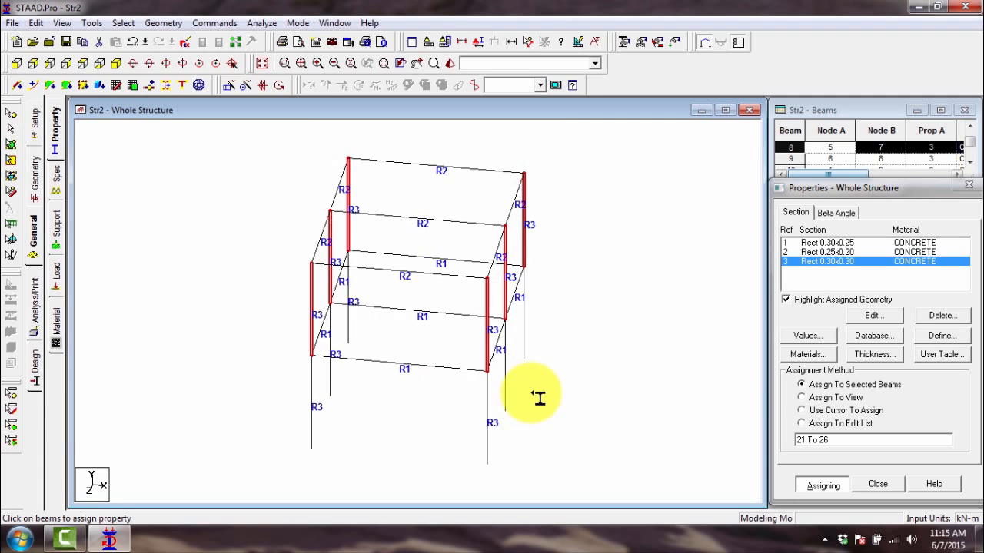
pyautogui.click(501, 382)
pyautogui.click(537, 340)
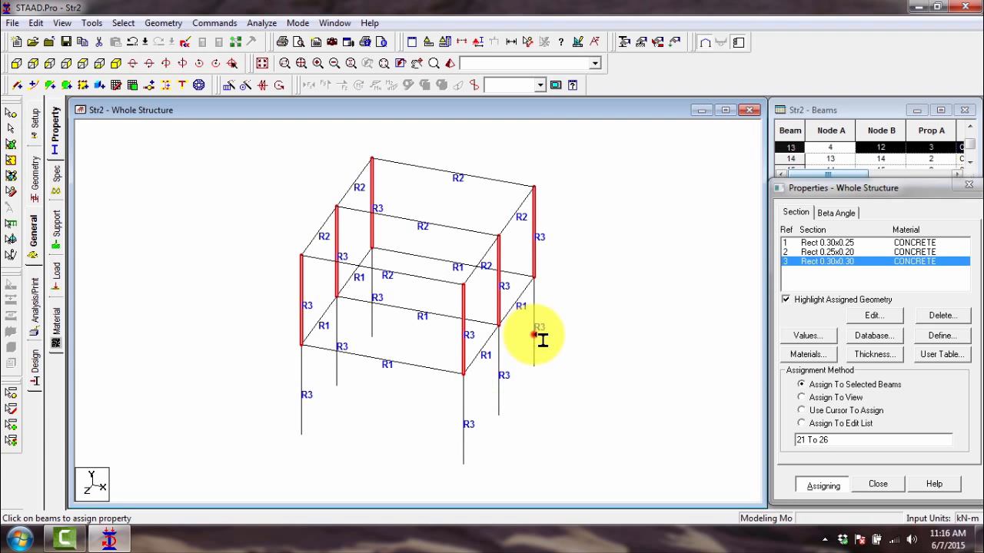
pyautogui.click(622, 313)
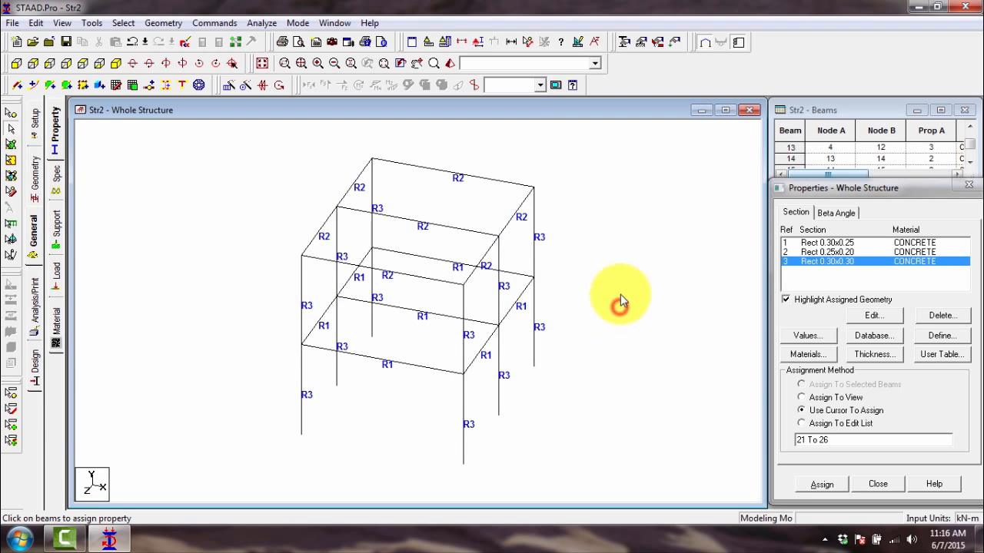
# - Examine the whole frame in the 3D rendered view to check that every beam and column has a section
pyautogui.click(449, 64)
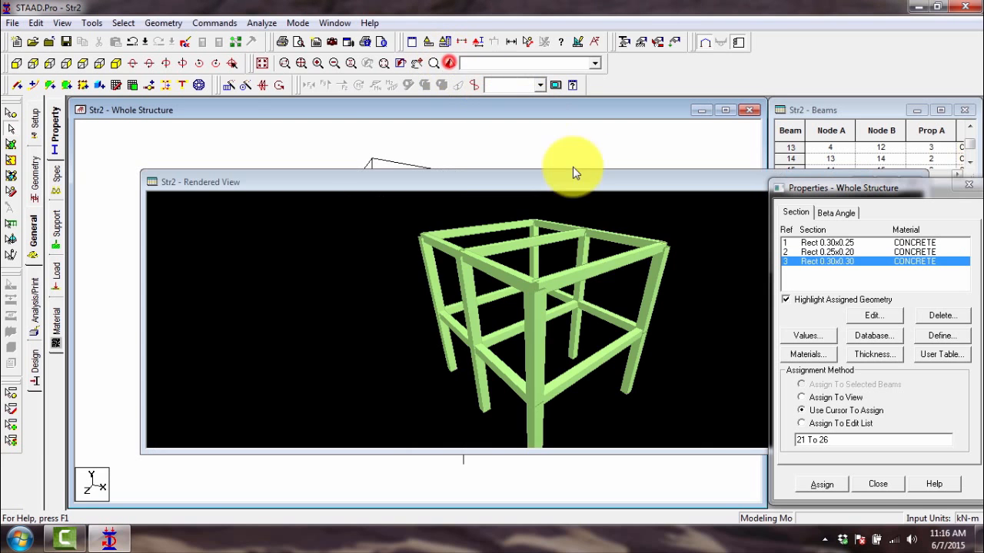
pyautogui.moveTo(553, 269); pyautogui.dragTo(504, 323)
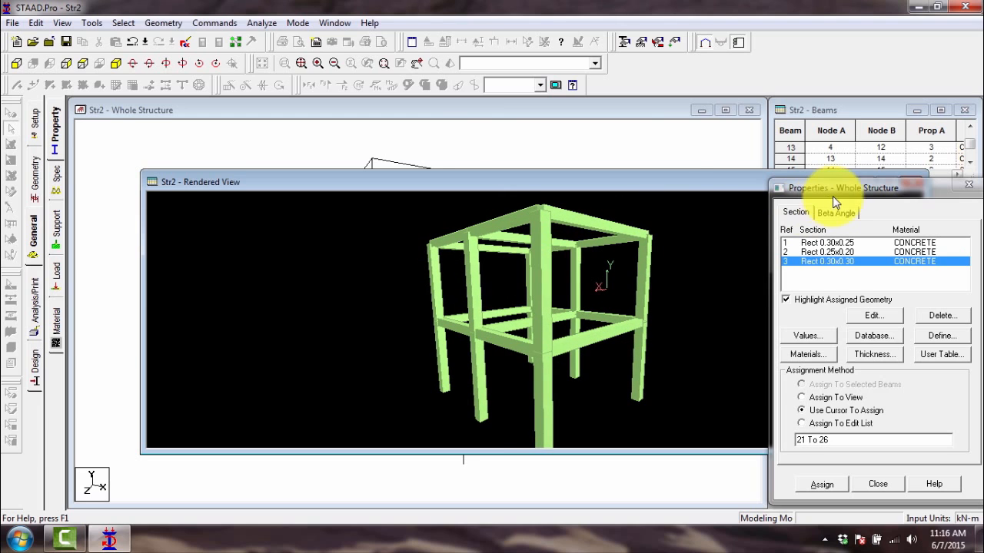
# - Close the 3D rendered view and leave the whole structure with no members selected
pyautogui.moveTo(735, 186); pyautogui.dragTo(432, 217)
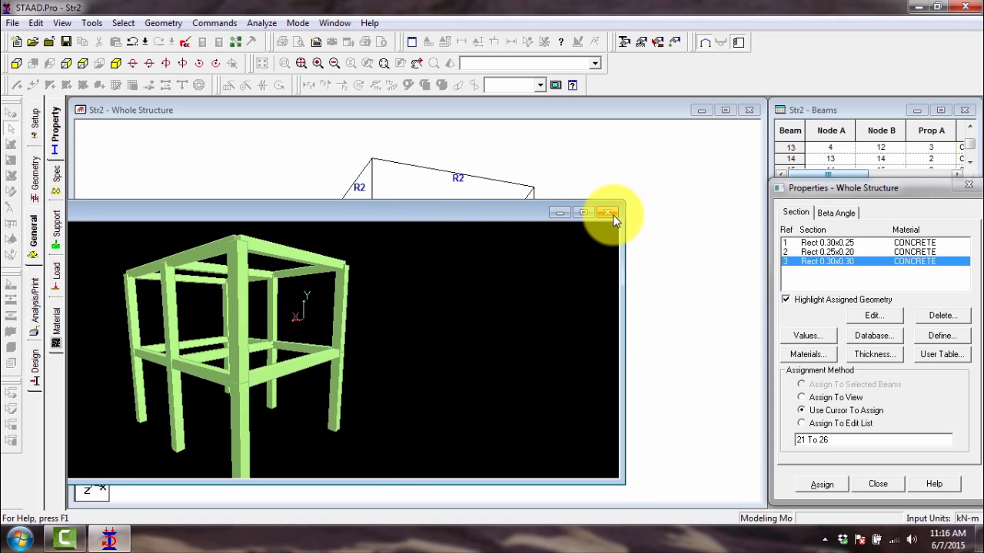
pyautogui.click(608, 213)
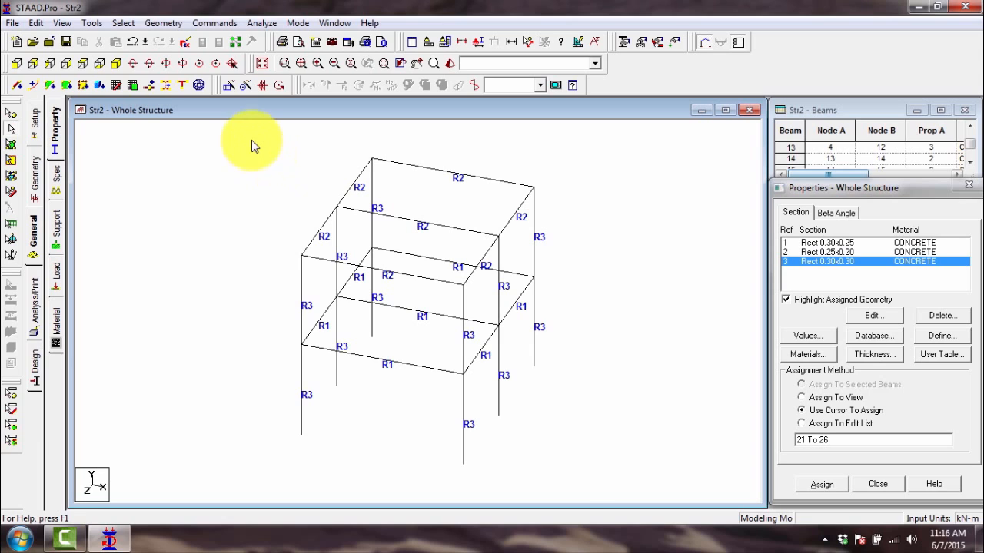
pyautogui.moveTo(248, 139); pyautogui.dragTo(590, 487)
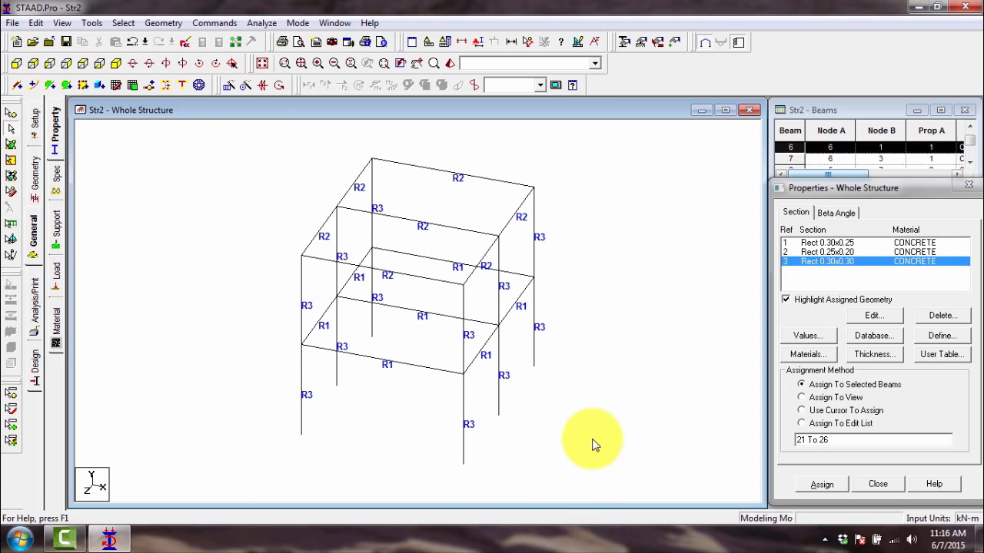
pyautogui.click(589, 341)
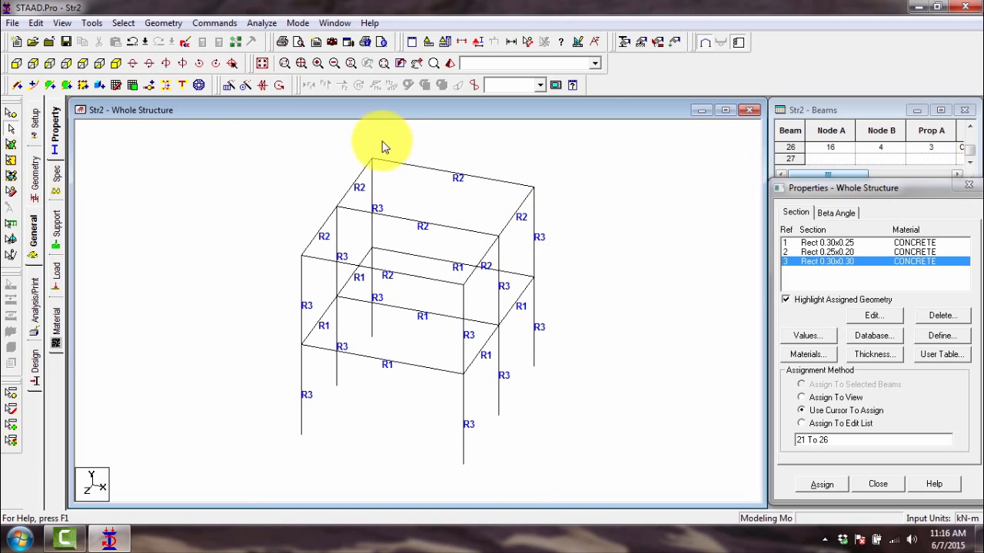
# - Look at the member specifications without defining any, and bring up the support definitions for the whole structure
pyautogui.click(57, 177)
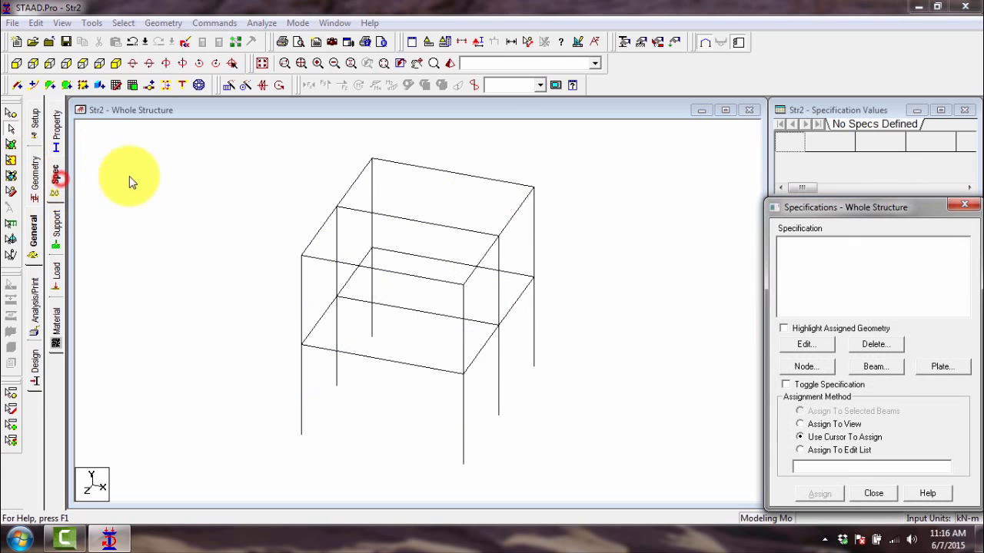
pyautogui.click(967, 208)
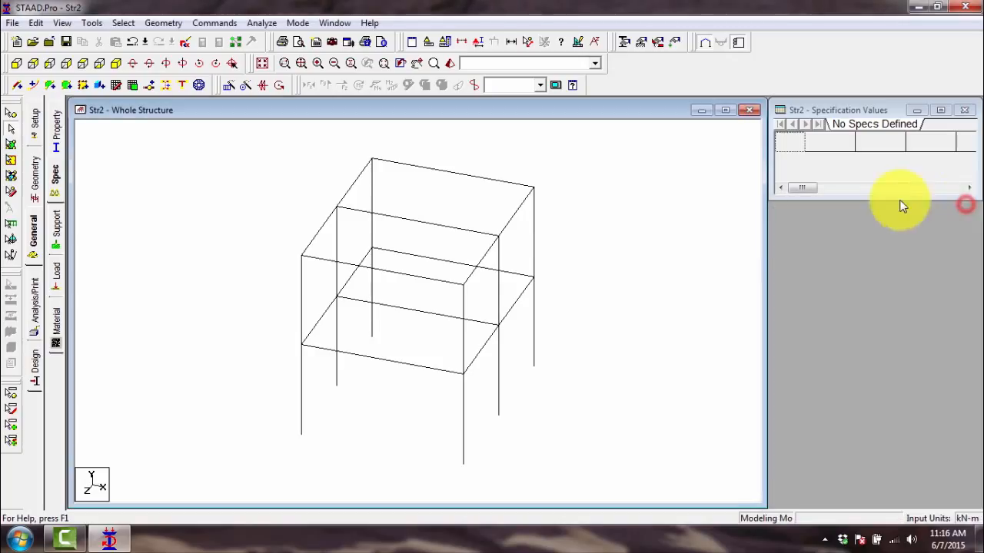
pyautogui.click(57, 224)
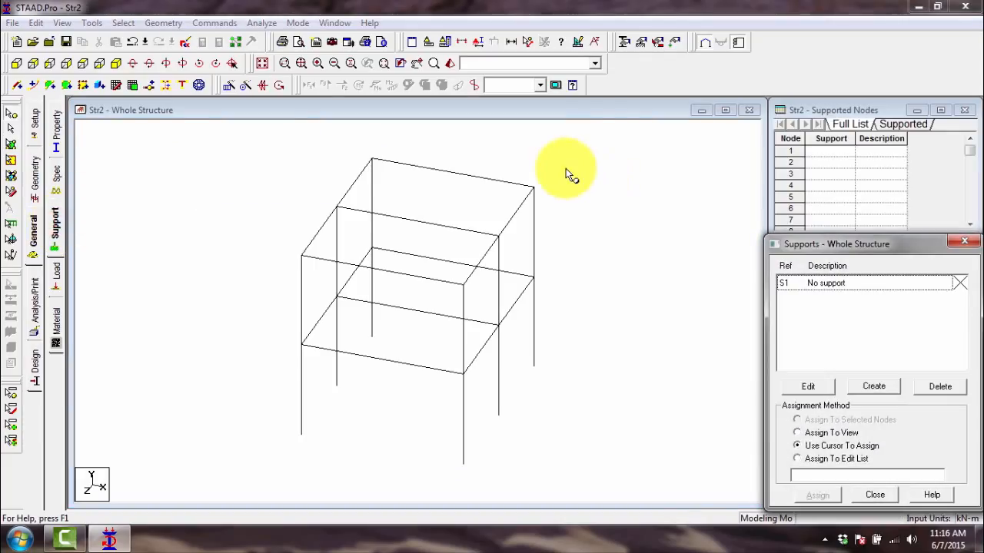
# - Select the six base nodes of the ground-storey columns, and choose the No support entry in the support list
pyautogui.click(290, 429)
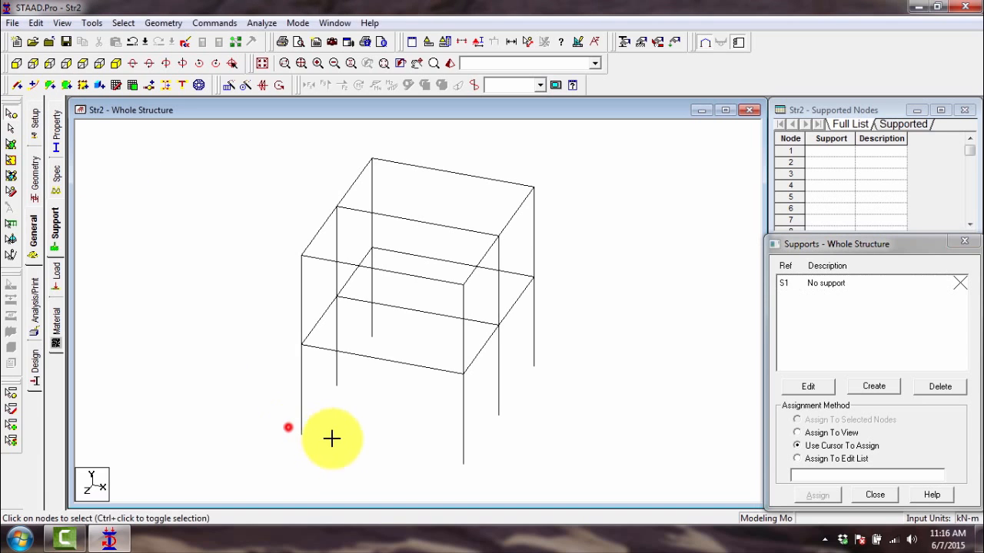
pyautogui.keyDown('ctrl'); pyautogui.click(336, 382); pyautogui.keyUp('ctrl')
pyautogui.keyDown('ctrl'); pyautogui.click(365, 326); pyautogui.keyUp('ctrl')
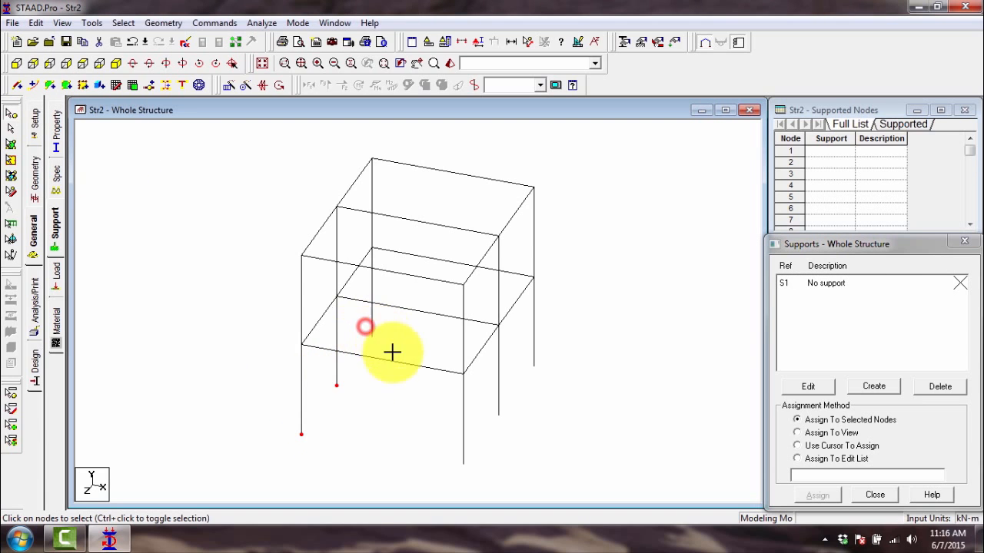
pyautogui.keyDown('ctrl'); pyautogui.click(461, 460); pyautogui.keyUp('ctrl')
pyautogui.keyDown('ctrl'); pyautogui.click(497, 411); pyautogui.keyUp('ctrl')
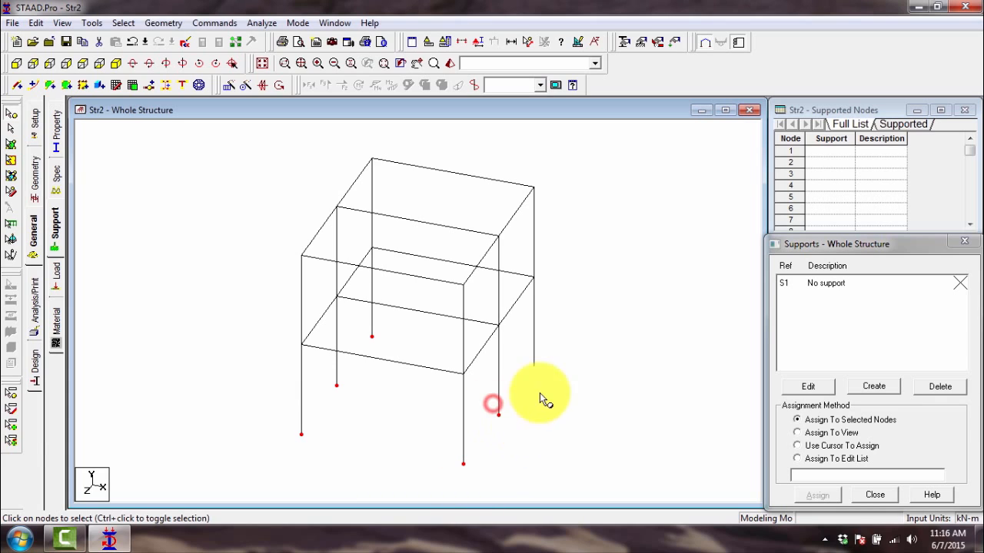
pyautogui.keyDown('ctrl'); pyautogui.click(531, 355); pyautogui.keyUp('ctrl')
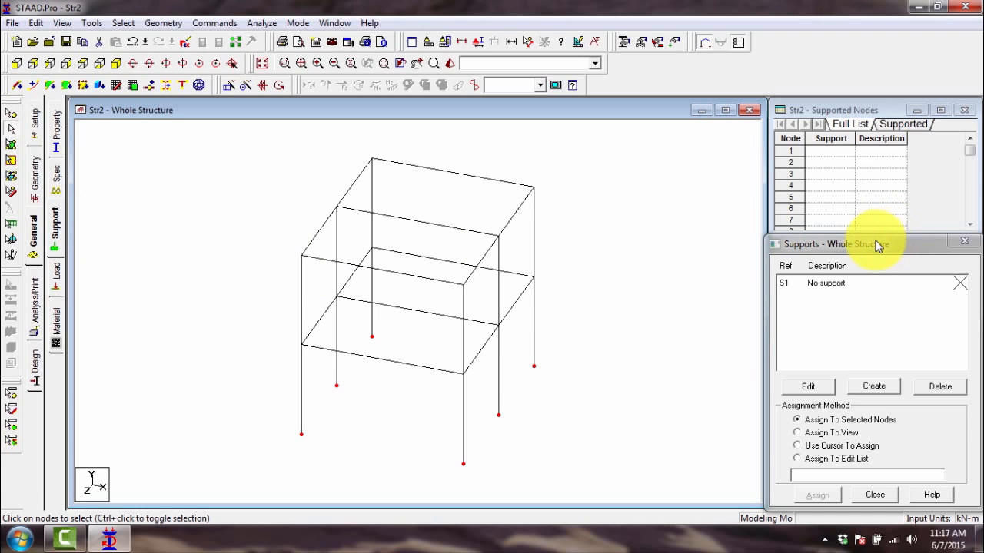
pyautogui.moveTo(874, 243)
pyautogui.mouseDown()
pyautogui.moveTo(863, 234)
pyautogui.moveTo(870, 221)
pyautogui.moveTo(878, 240)
pyautogui.mouseUp()
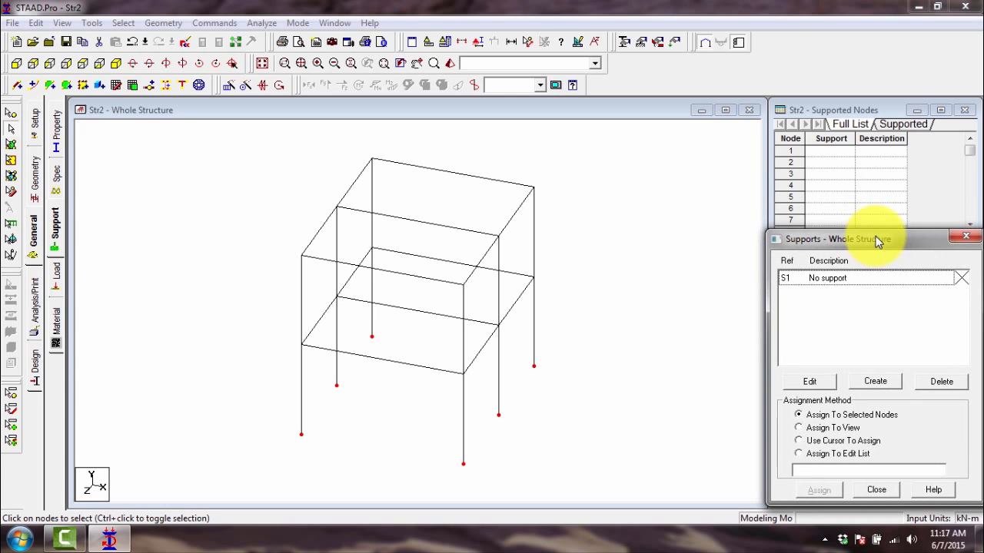
pyautogui.click(849, 279)
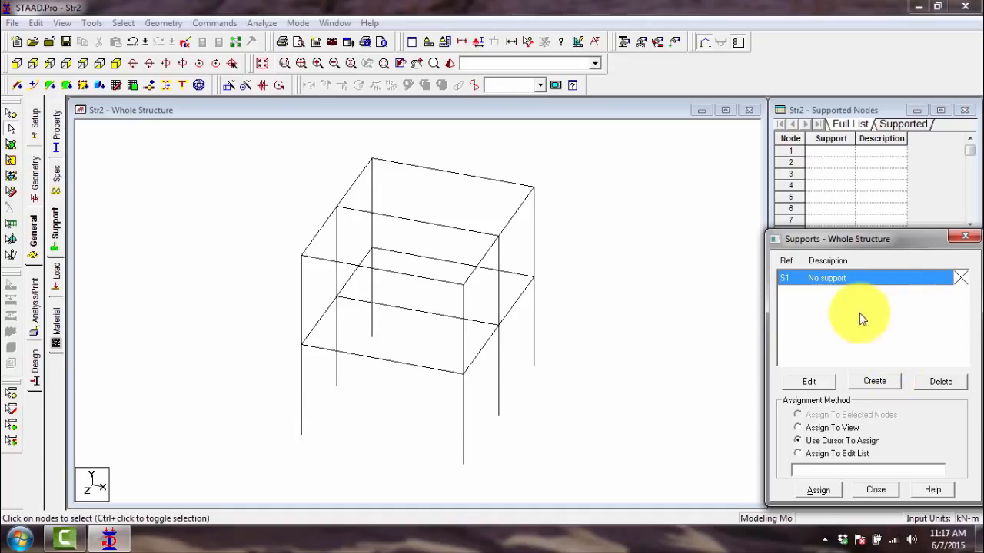
# - Review the Pinned, Fixed But and Enforced support types, and create a Fixed support
pyautogui.click(875, 383)
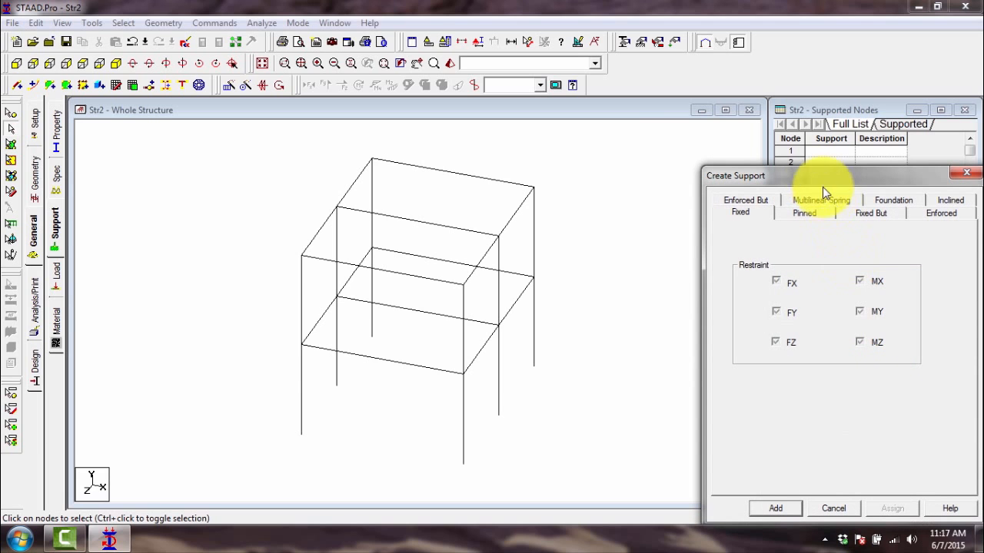
pyautogui.moveTo(814, 176); pyautogui.dragTo(799, 147)
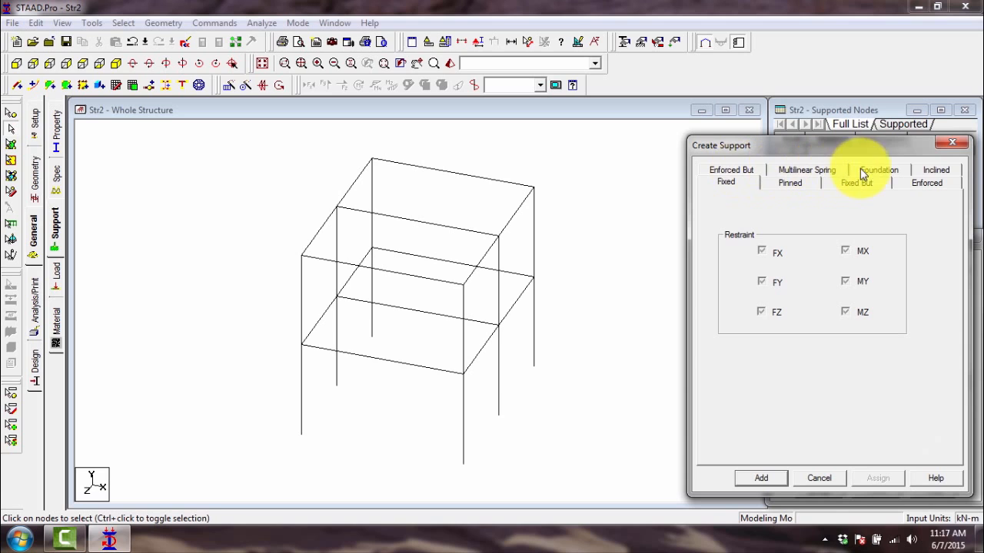
pyautogui.click(792, 185)
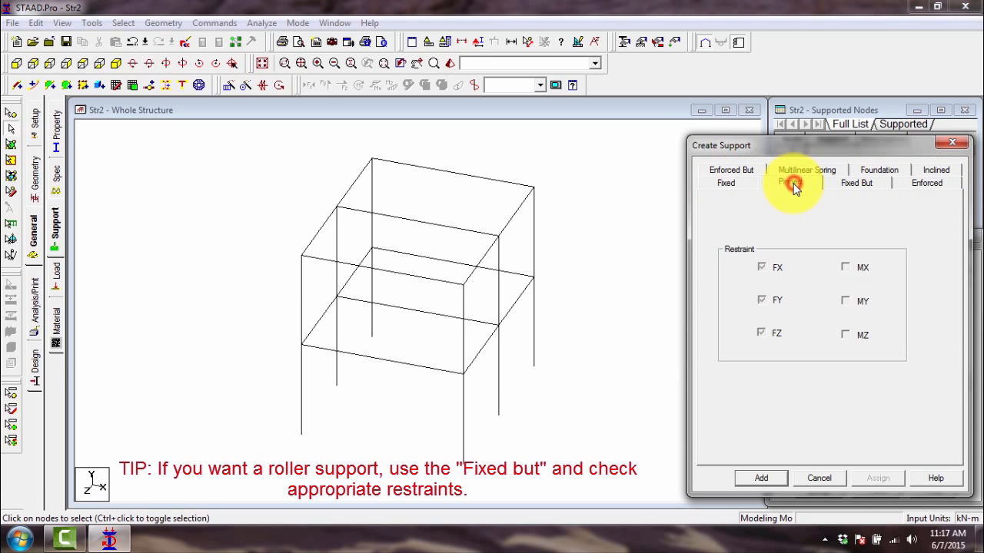
pyautogui.click(858, 182)
pyautogui.click(915, 182)
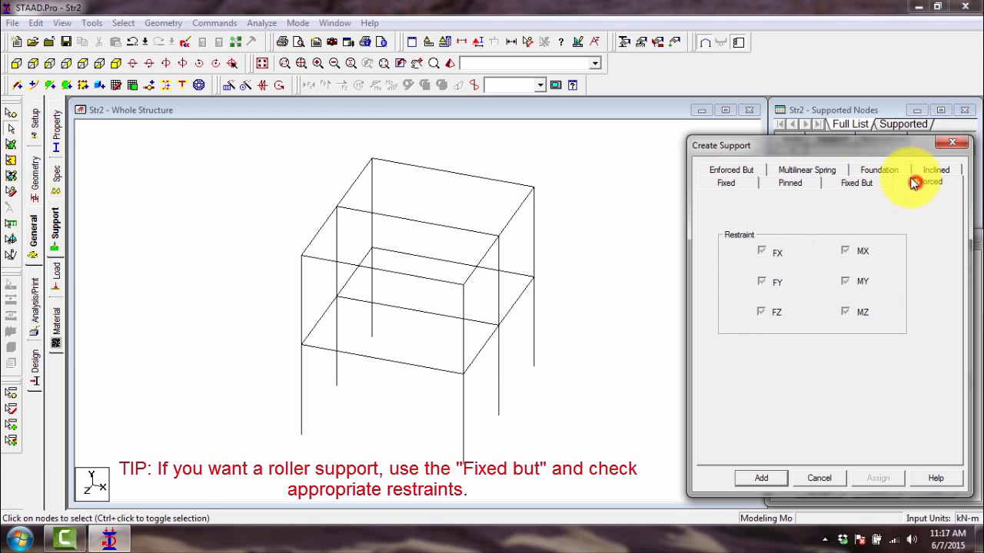
pyautogui.click(741, 183)
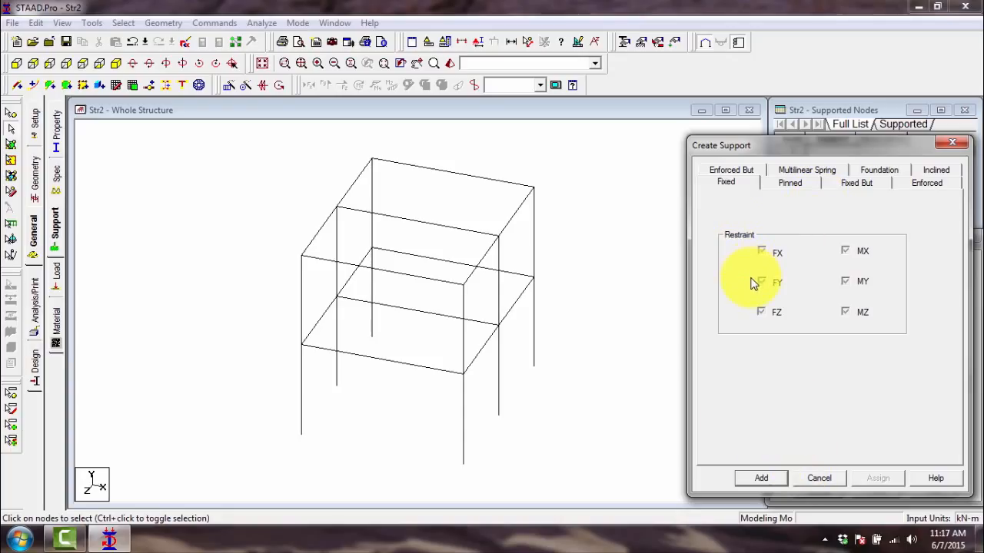
pyautogui.click(760, 478)
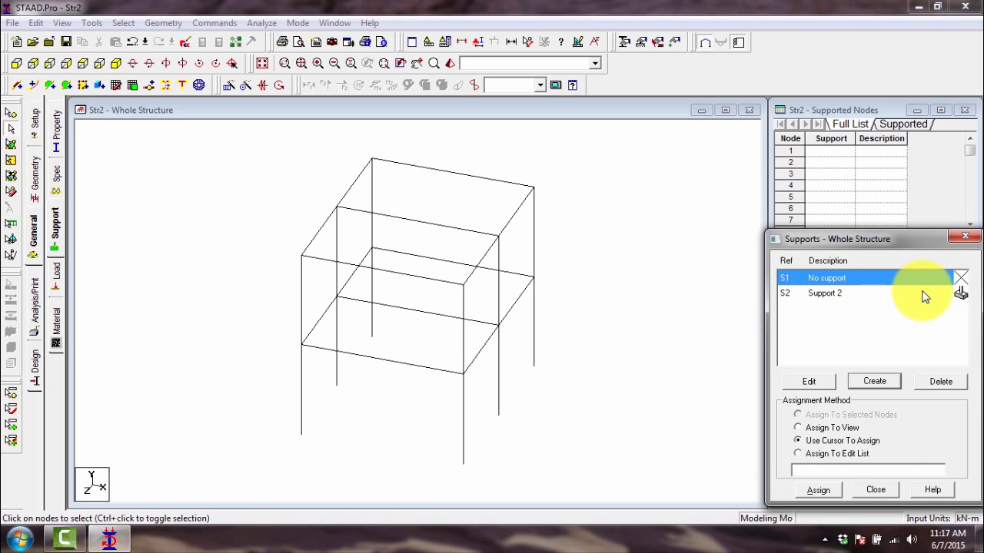
# - Assign the fixed support S2 by cursor to the base nodes of all six ground-storey columns
pyautogui.click(863, 293)
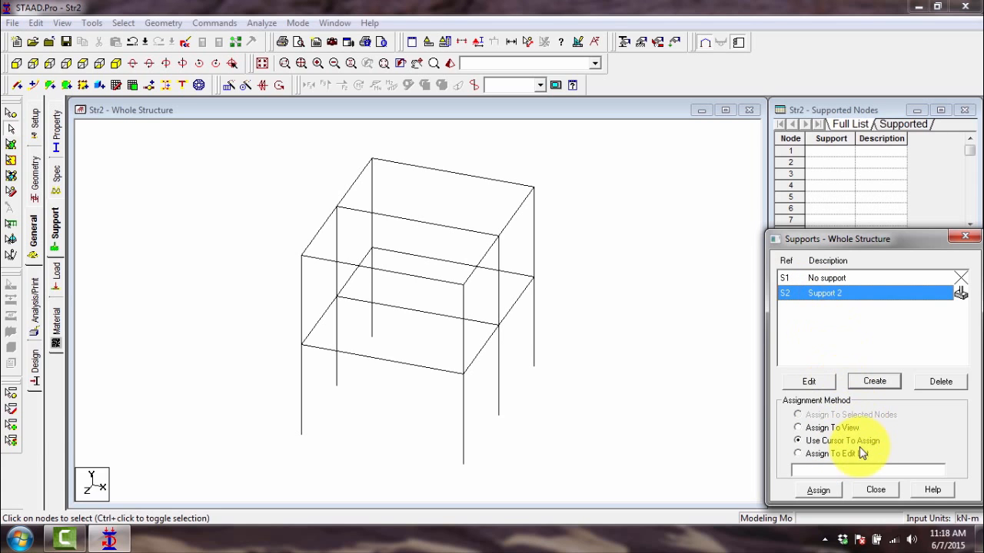
pyautogui.click(819, 489)
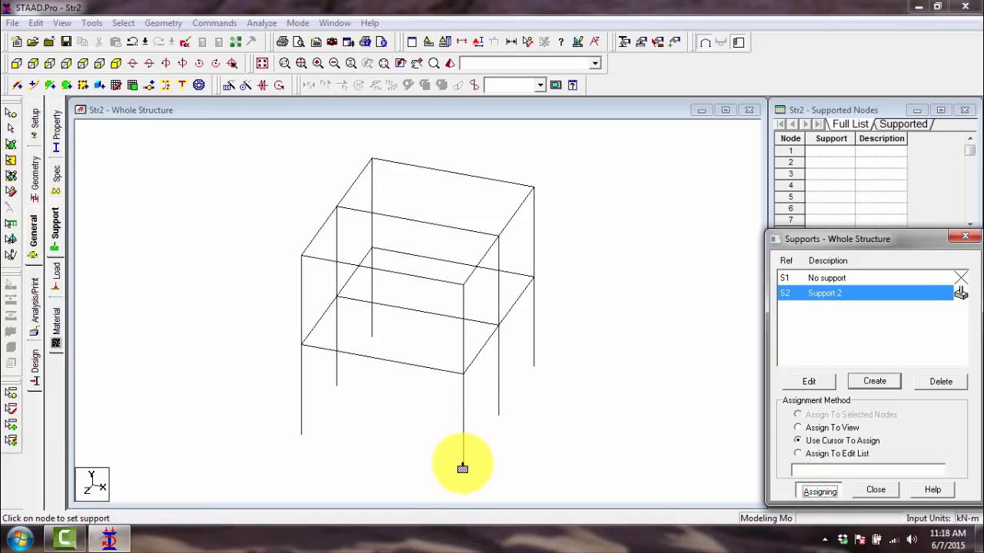
pyautogui.click(463, 468)
pyautogui.click(498, 418)
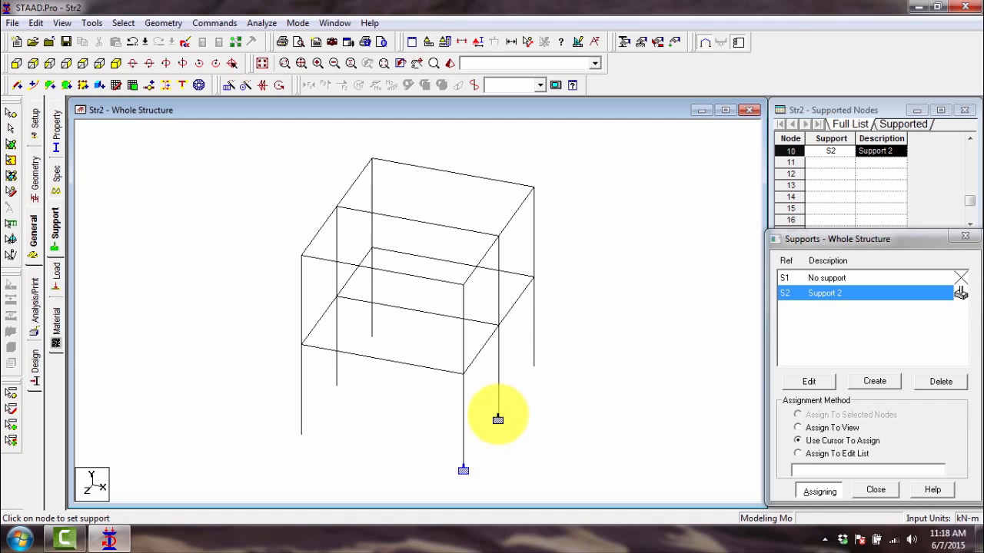
pyautogui.click(534, 369)
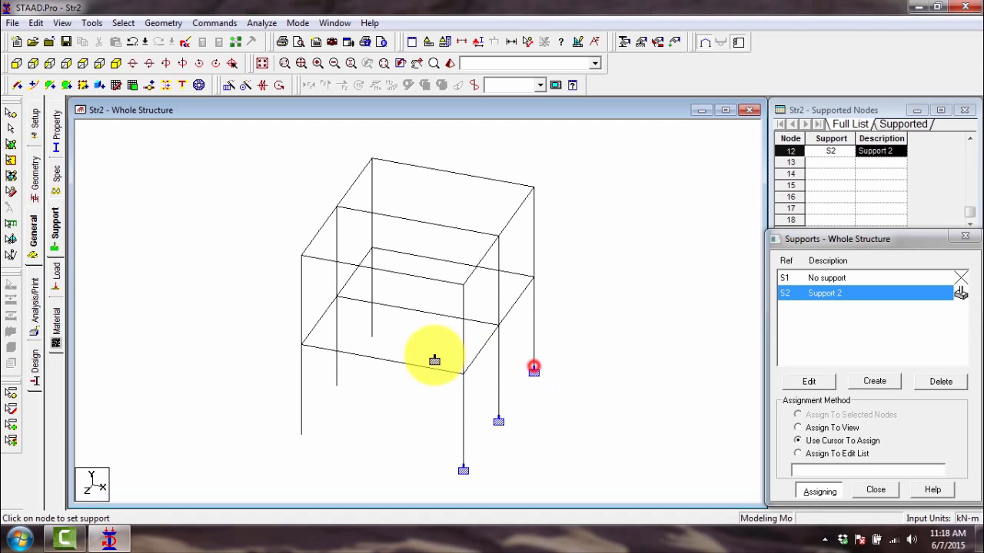
pyautogui.click(373, 343)
pyautogui.click(336, 389)
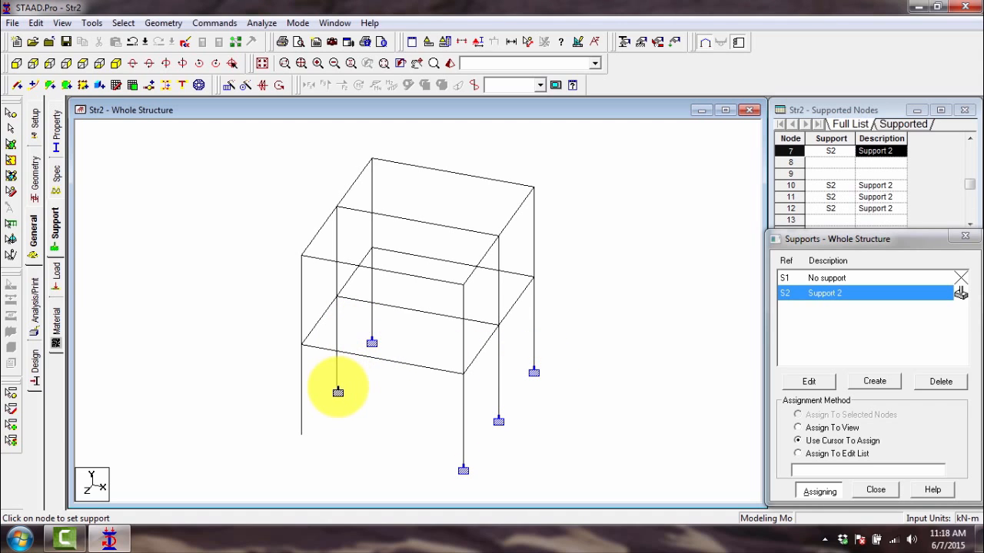
pyautogui.click(301, 438)
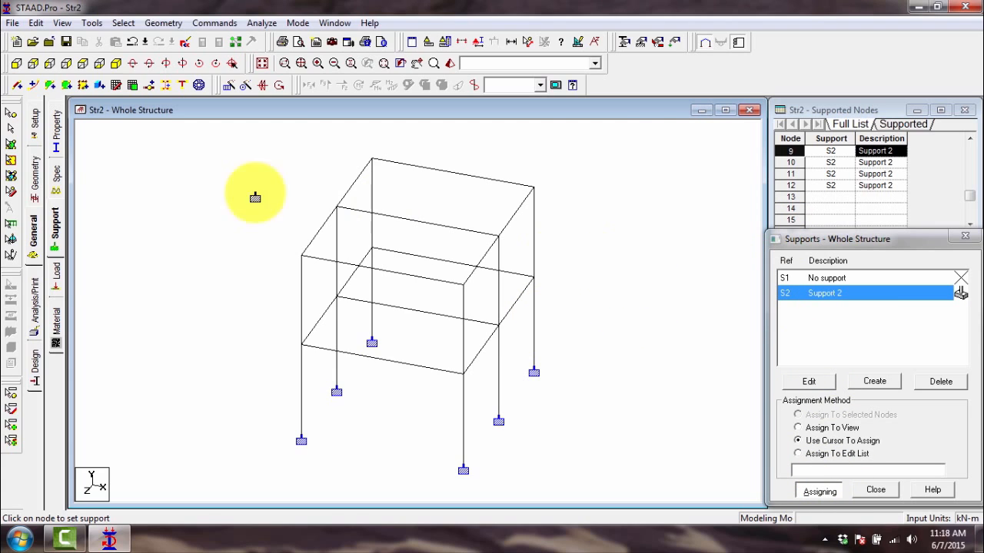
# - Create a new primary load case number 1 titled Liveload
pyautogui.click(59, 281)
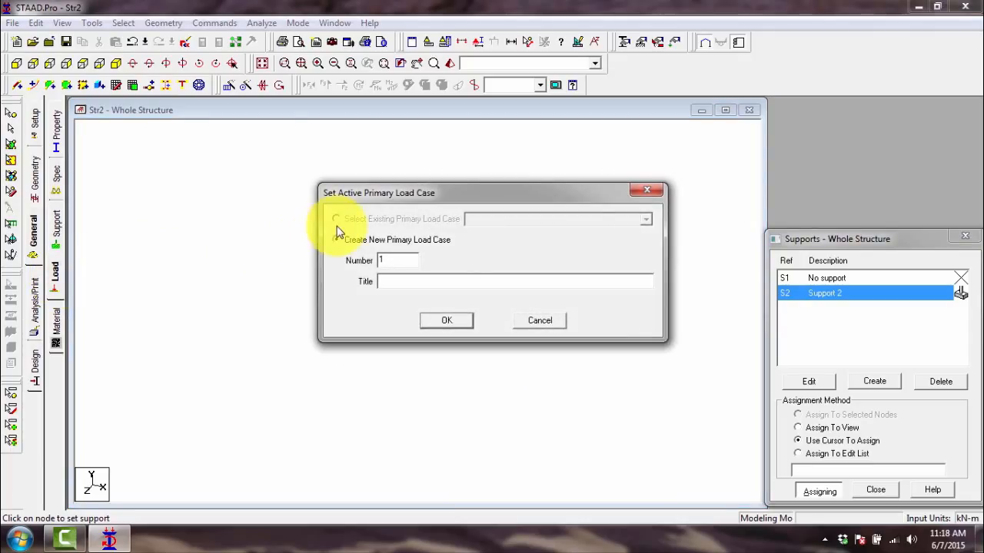
pyautogui.click(411, 280)
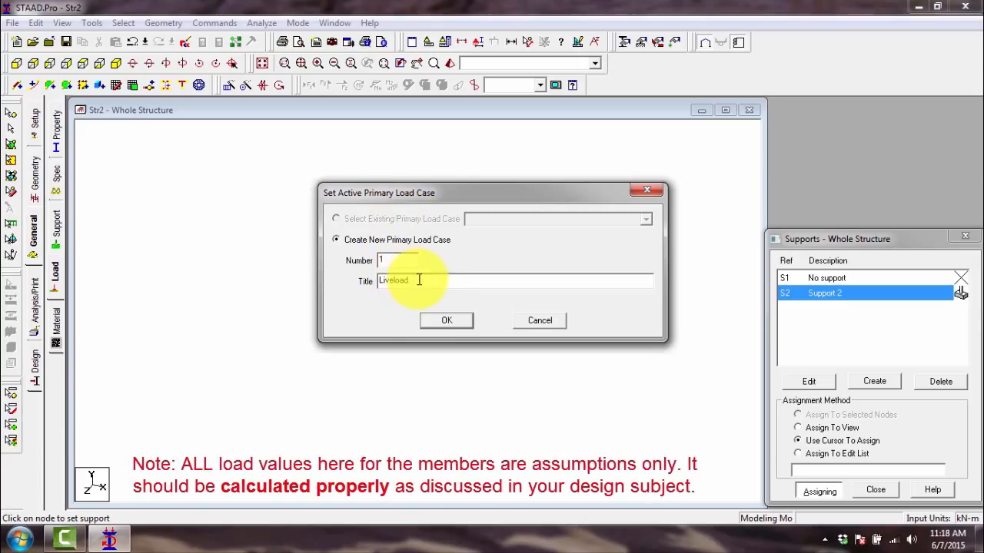
pyautogui.click(445, 321)
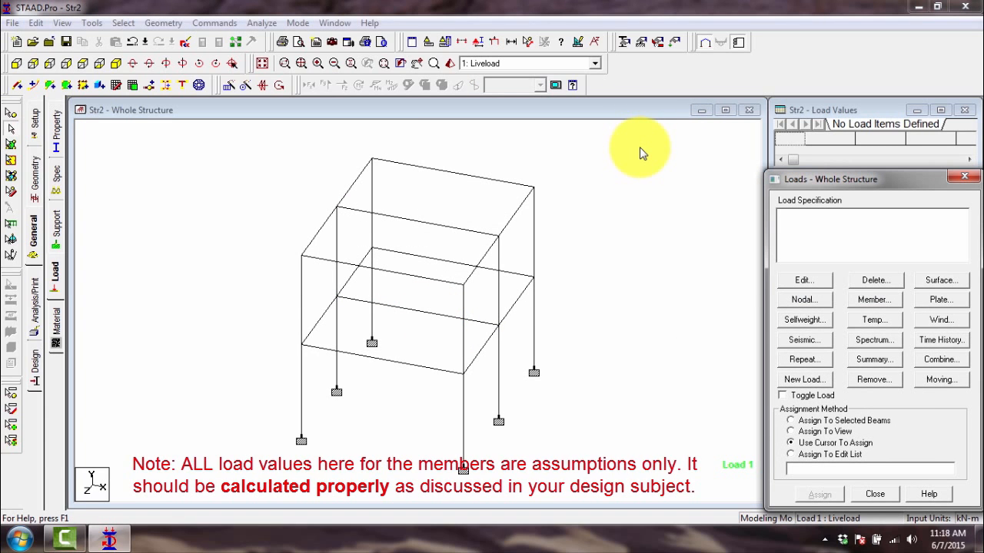
# - Examine the first-floor beams one by one in the structure view to identify the members for the live load
pyautogui.click(411, 369)
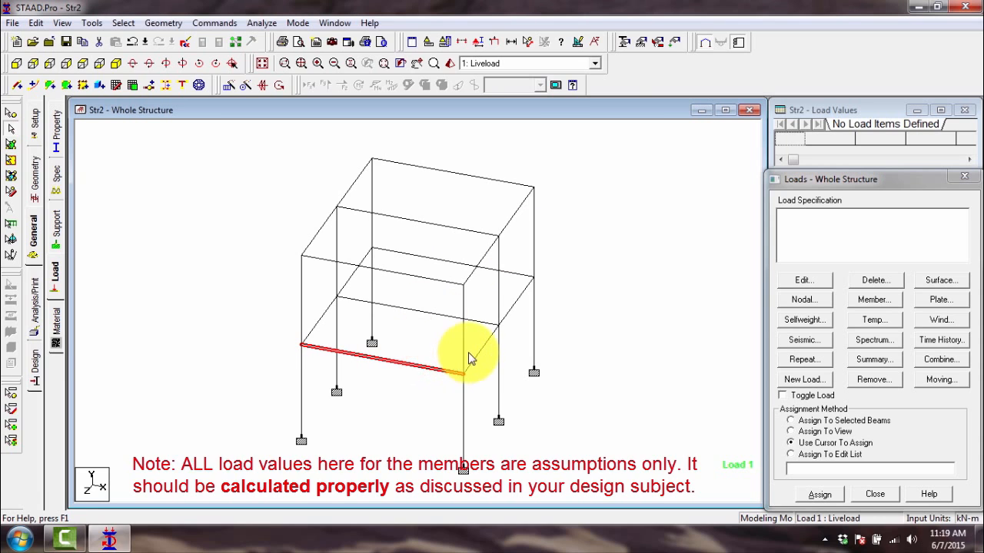
pyautogui.click(486, 346)
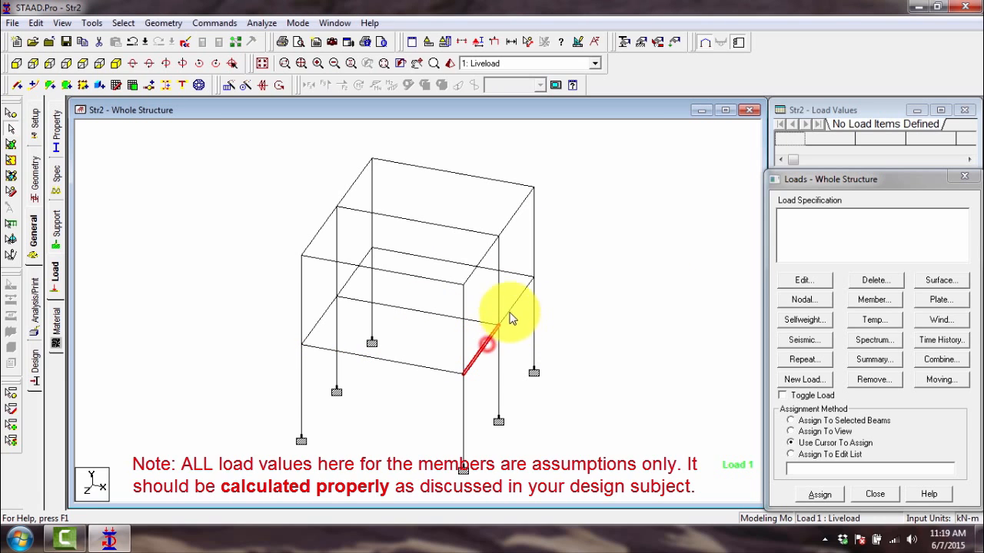
pyautogui.click(518, 273)
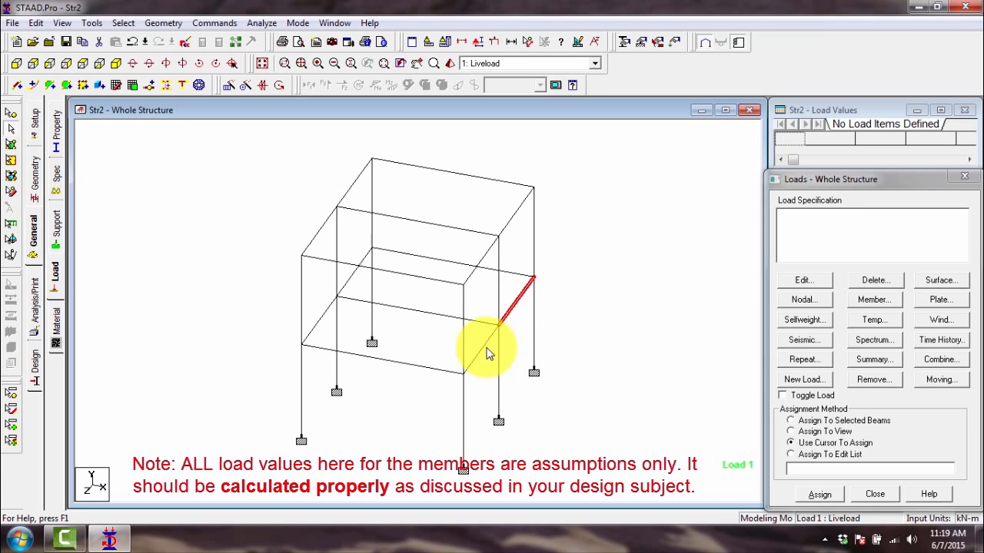
pyautogui.click(439, 367)
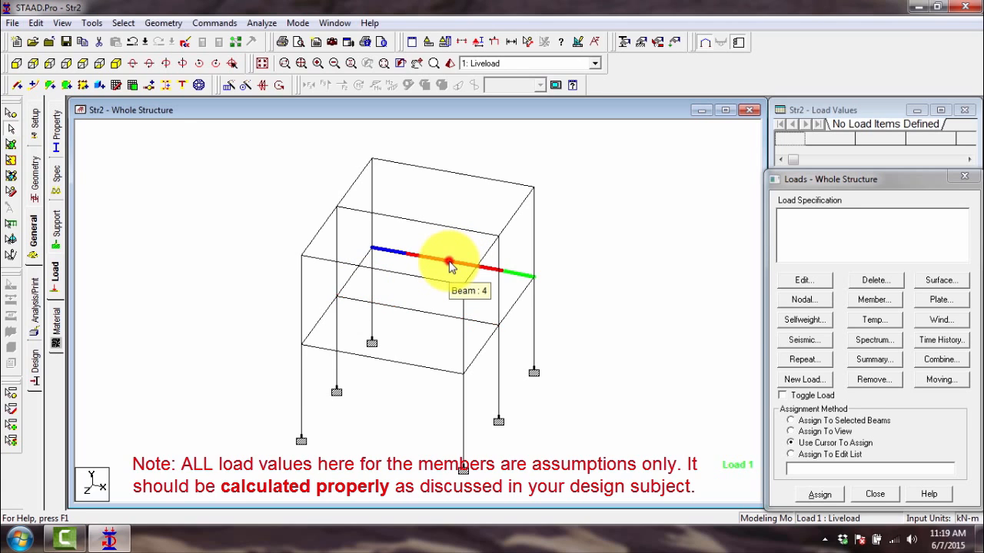
pyautogui.click(370, 253)
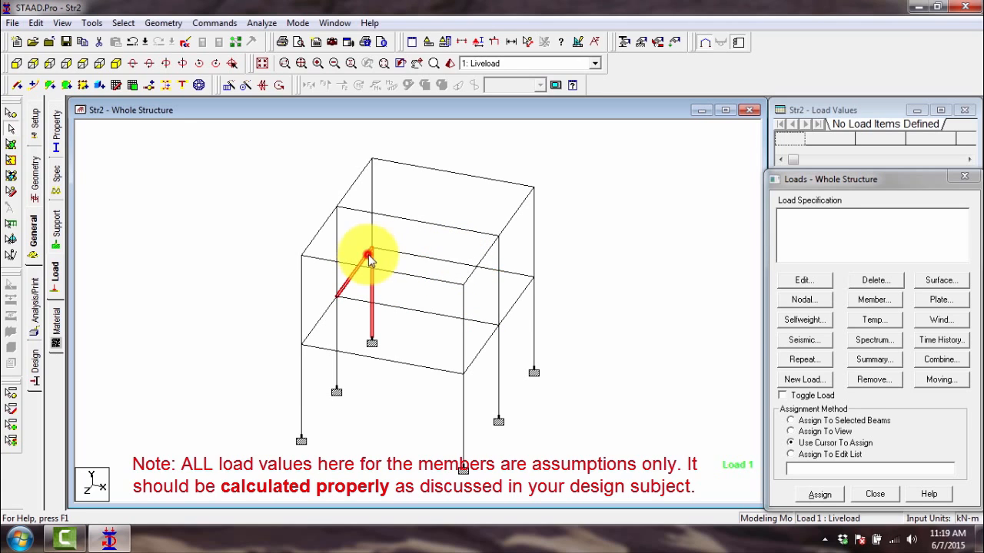
pyautogui.click(523, 295)
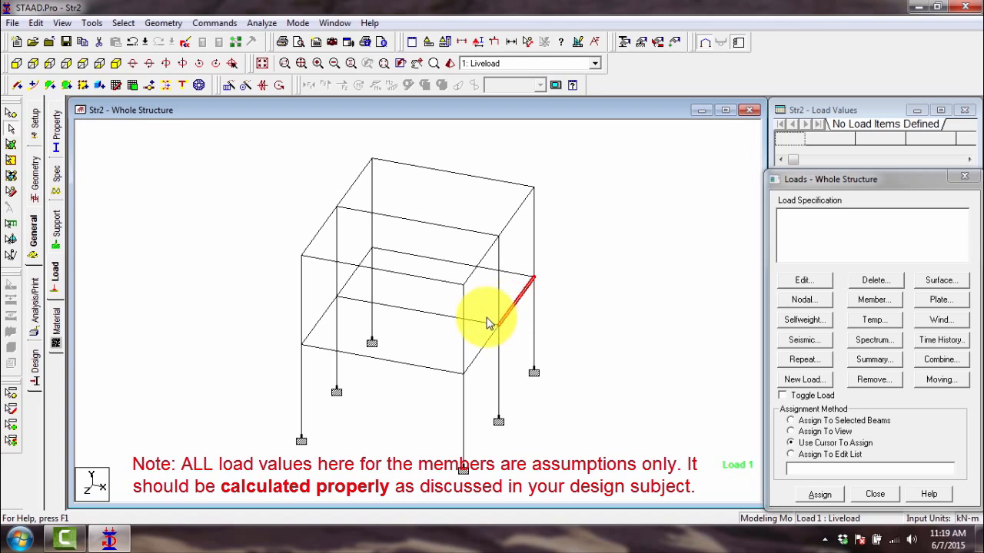
pyautogui.click(517, 275)
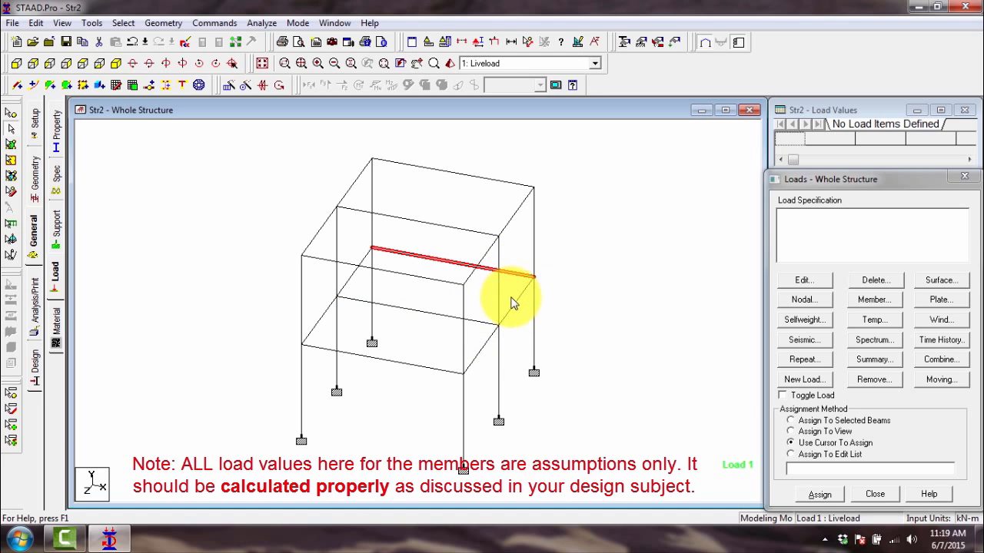
# - Compare the first-floor side and front beams, then select the front first-floor beam for loading
pyautogui.click(514, 303)
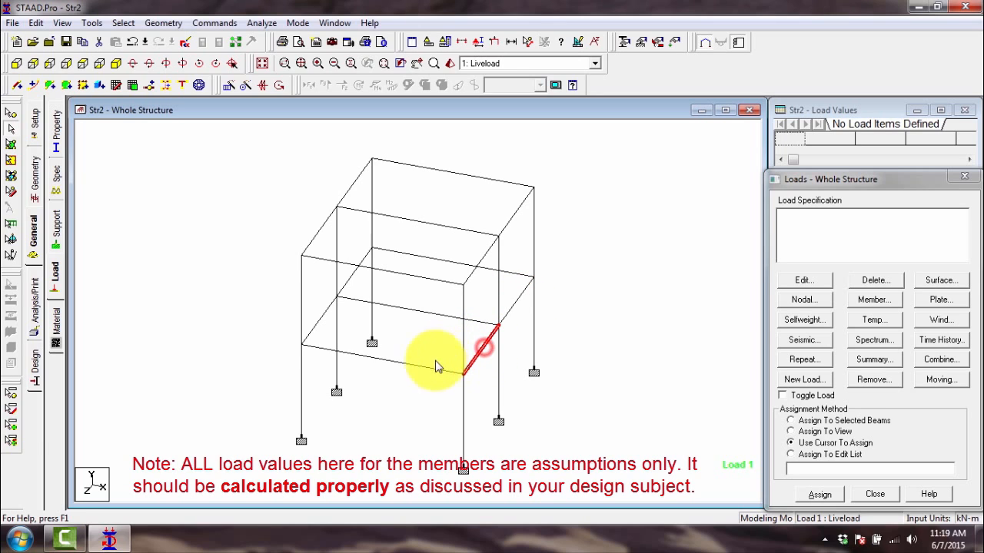
pyautogui.click(415, 363)
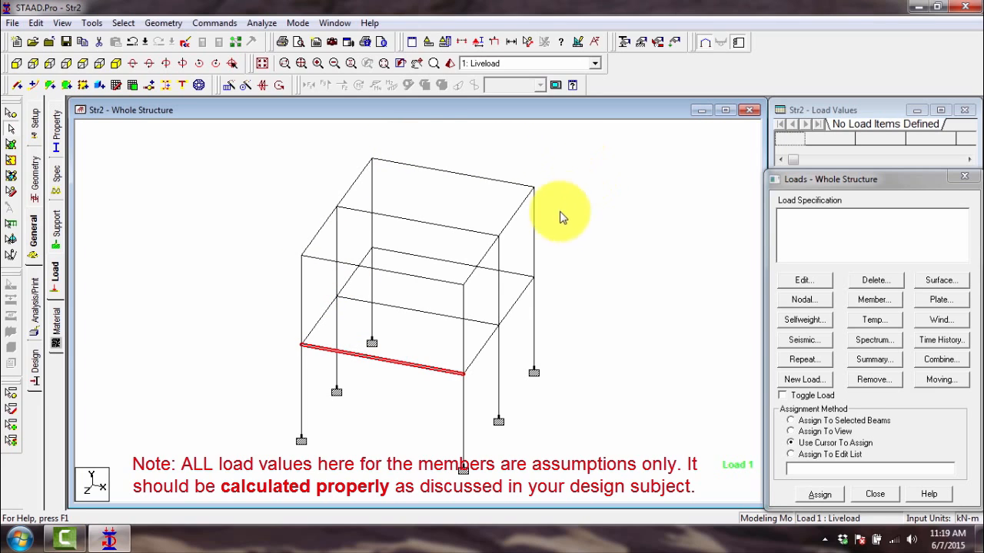
pyautogui.click(568, 246)
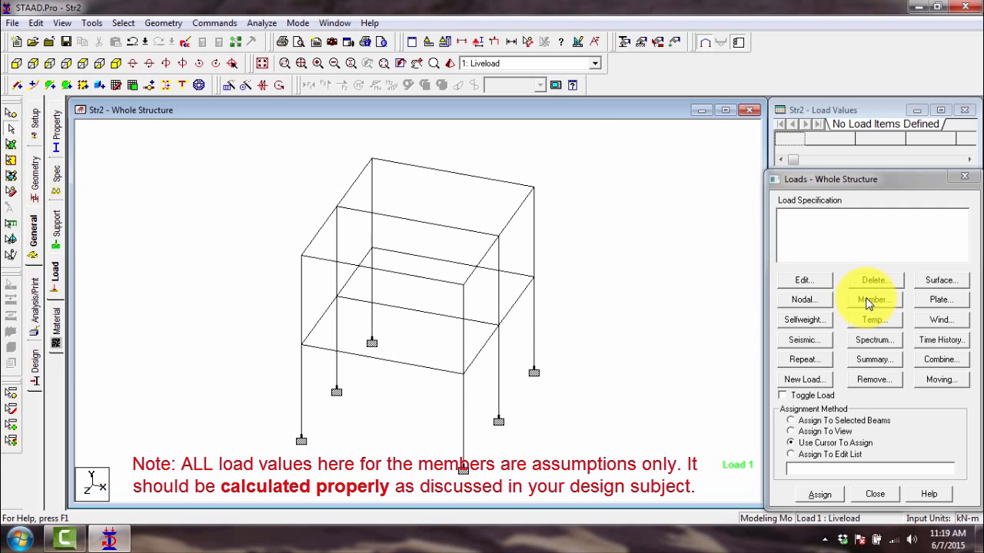
pyautogui.click(450, 377)
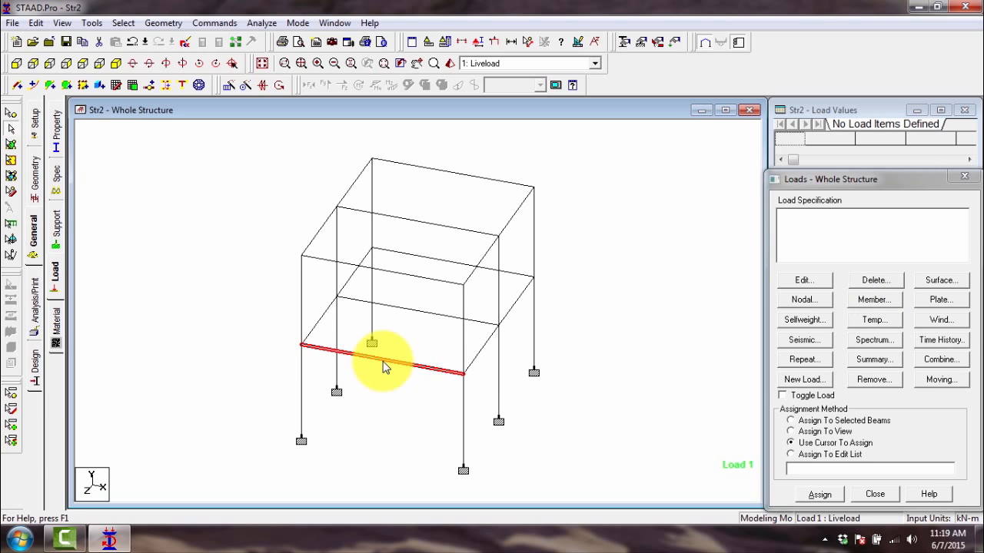
# - Open the member load settings for the selected beam and review the Linear Varying, Trapezoidal and Hydrostatic load types
pyautogui.click(880, 306)
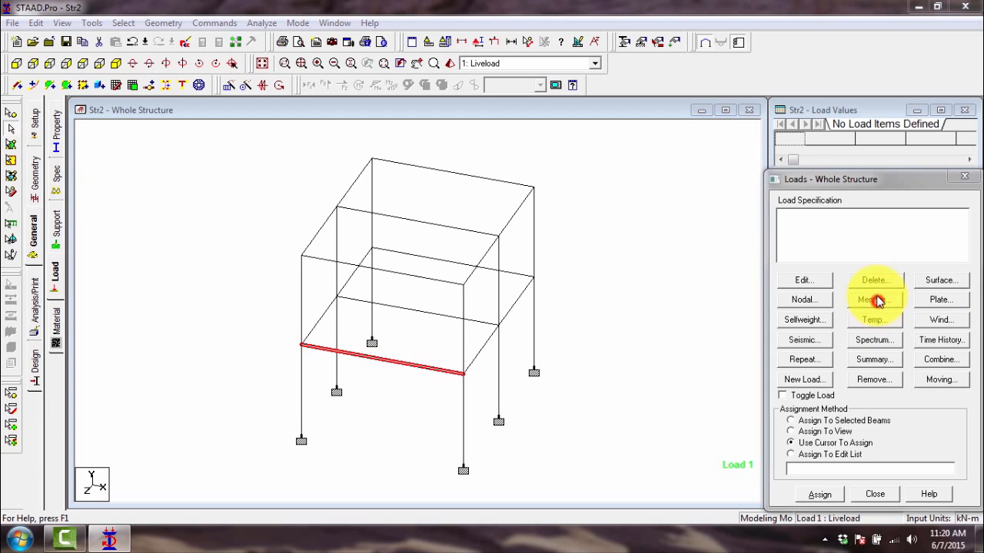
pyautogui.moveTo(761, 203); pyautogui.dragTo(716, 187)
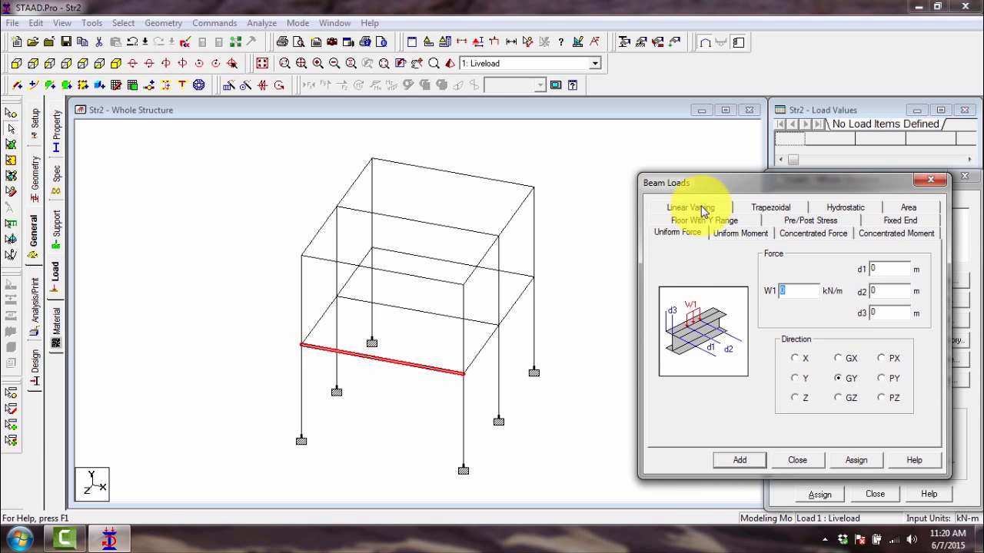
pyautogui.click(694, 212)
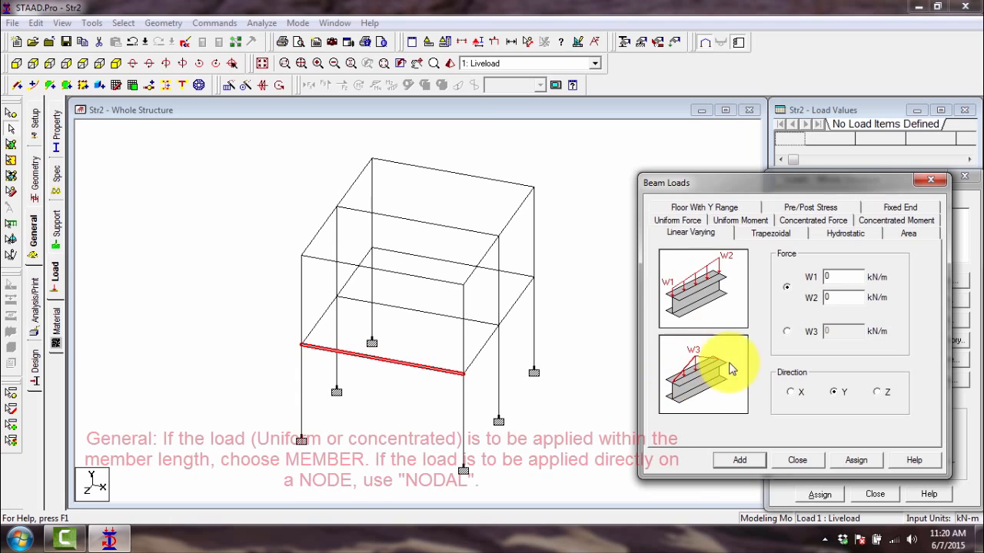
pyautogui.click(773, 235)
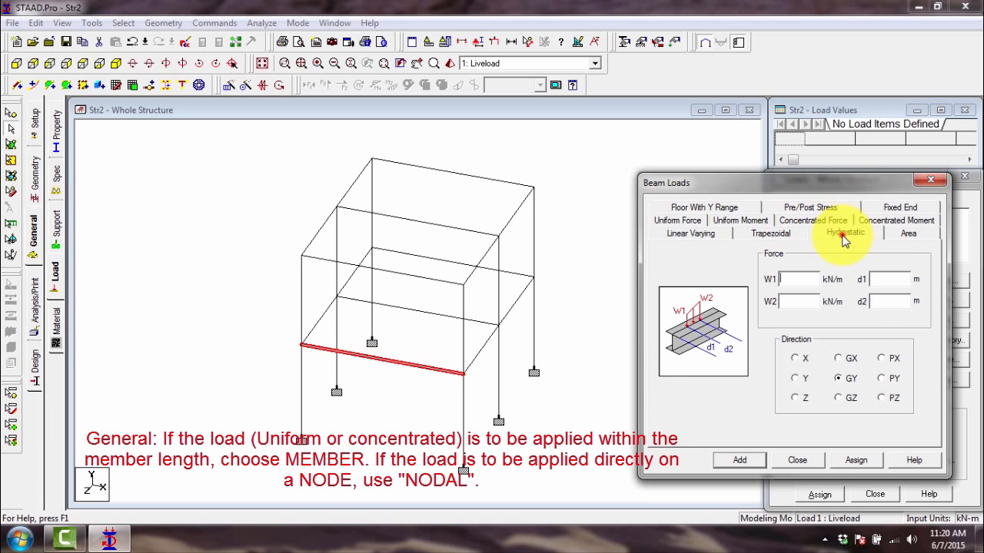
pyautogui.click(845, 234)
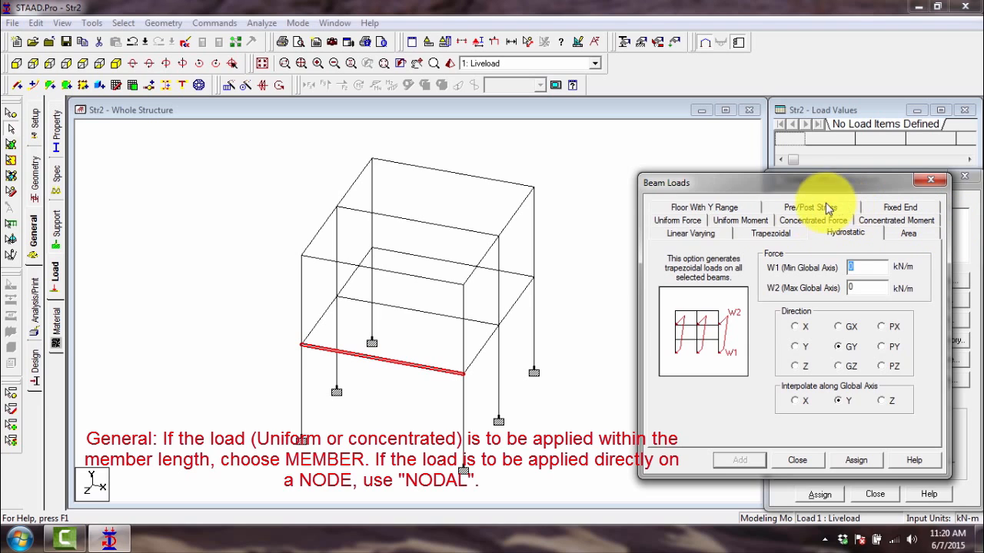
# - Assign a Uniform Force of -10 kN/m in the GY direction to the selected front first-floor beam
pyautogui.click(689, 221)
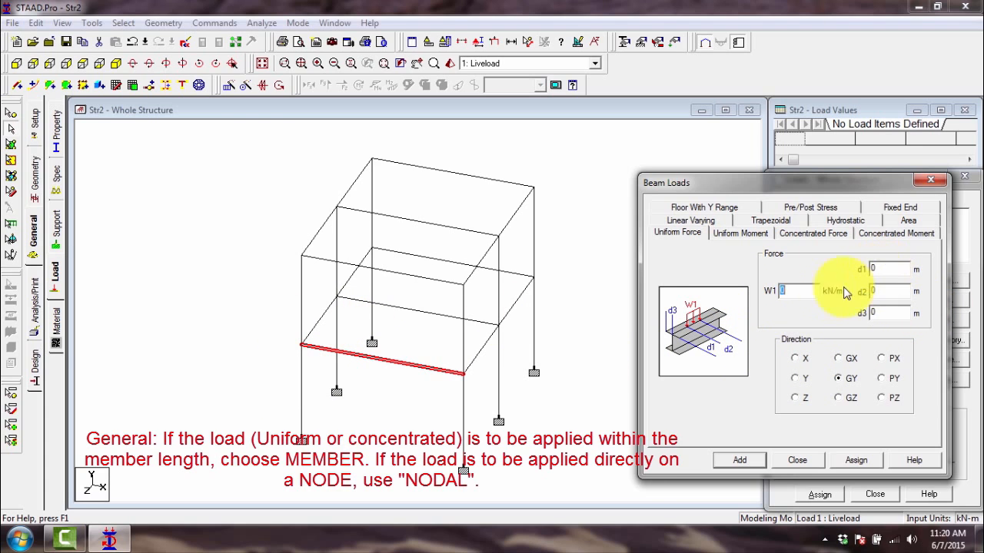
pyautogui.click(886, 268)
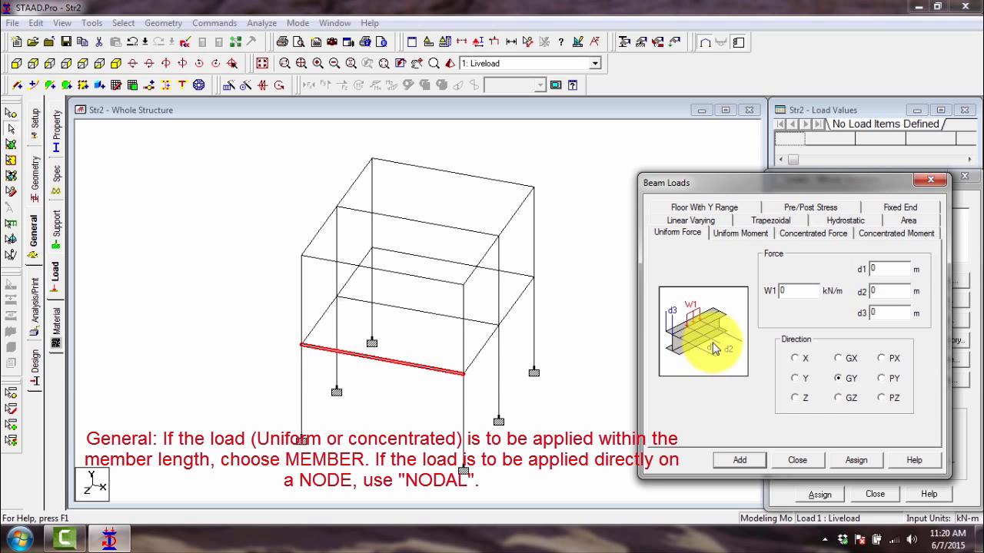
pyautogui.click(885, 267)
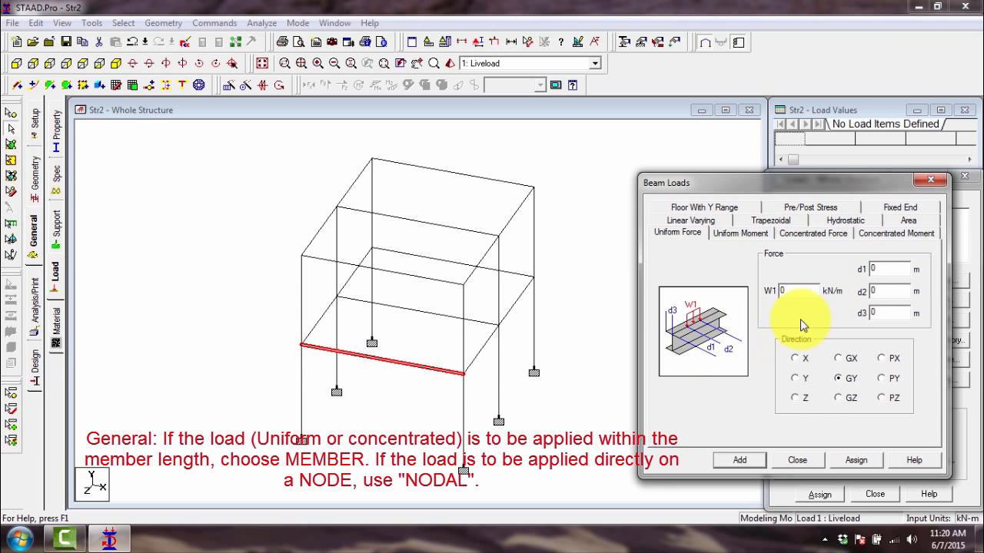
pyautogui.click(888, 313)
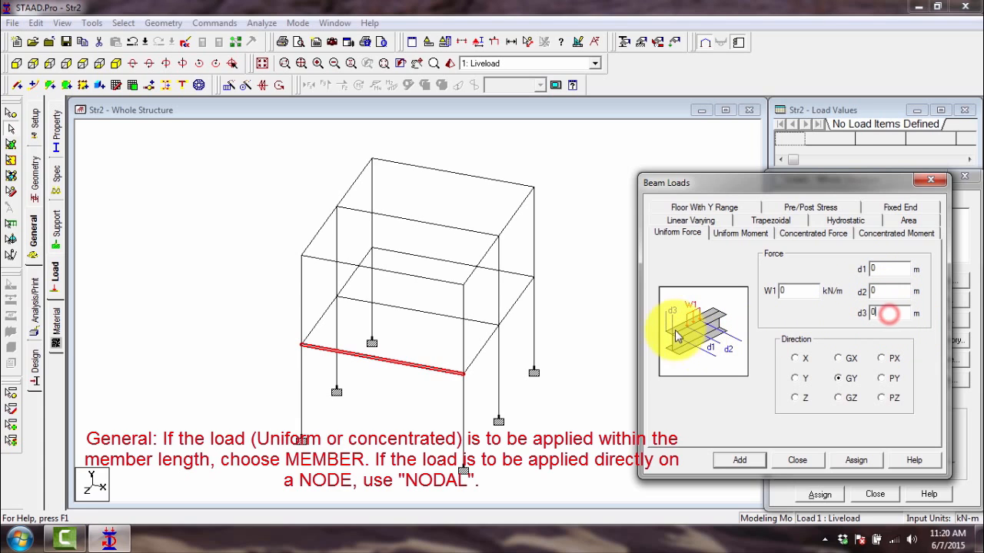
pyautogui.doubleClick(792, 290)
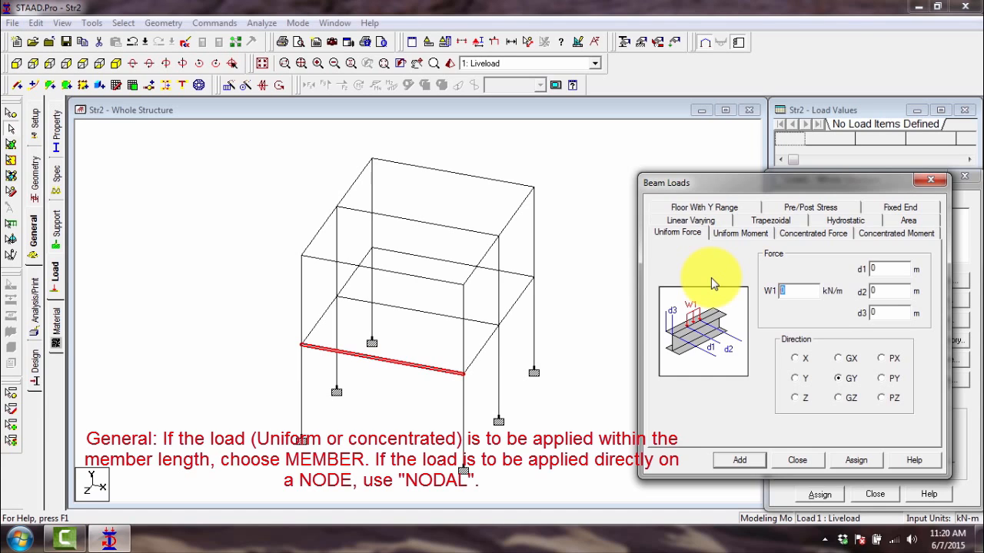
pyautogui.click(91, 478)
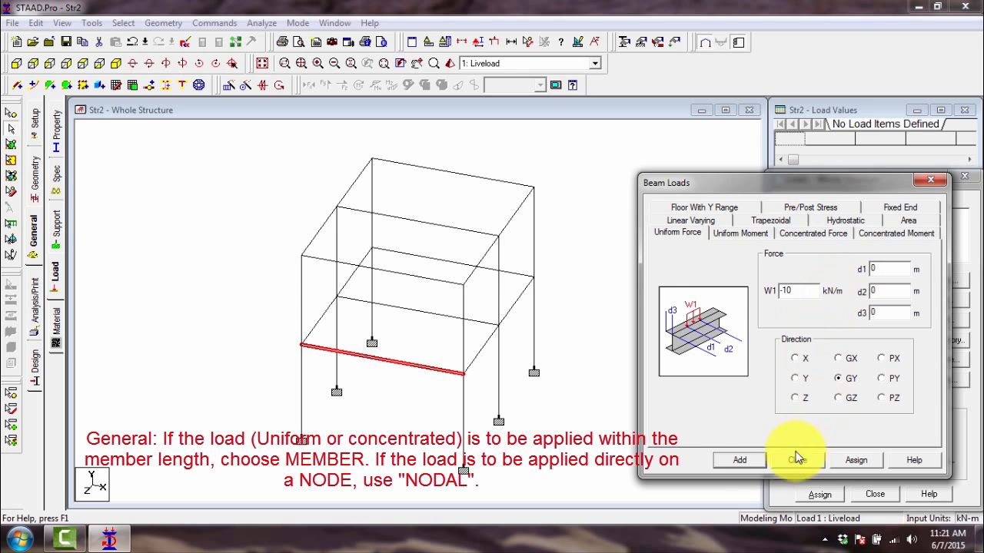
pyautogui.click(757, 461)
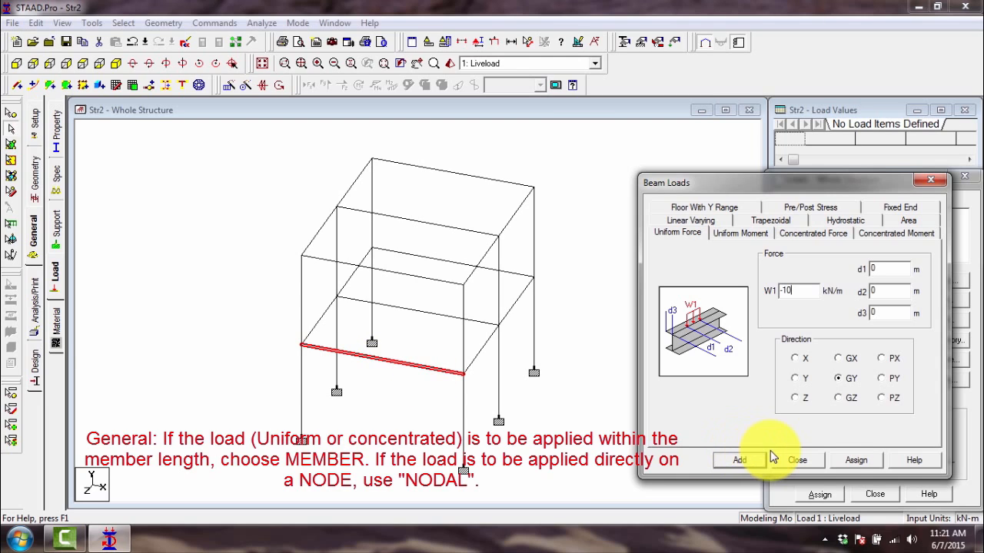
pyautogui.click(849, 461)
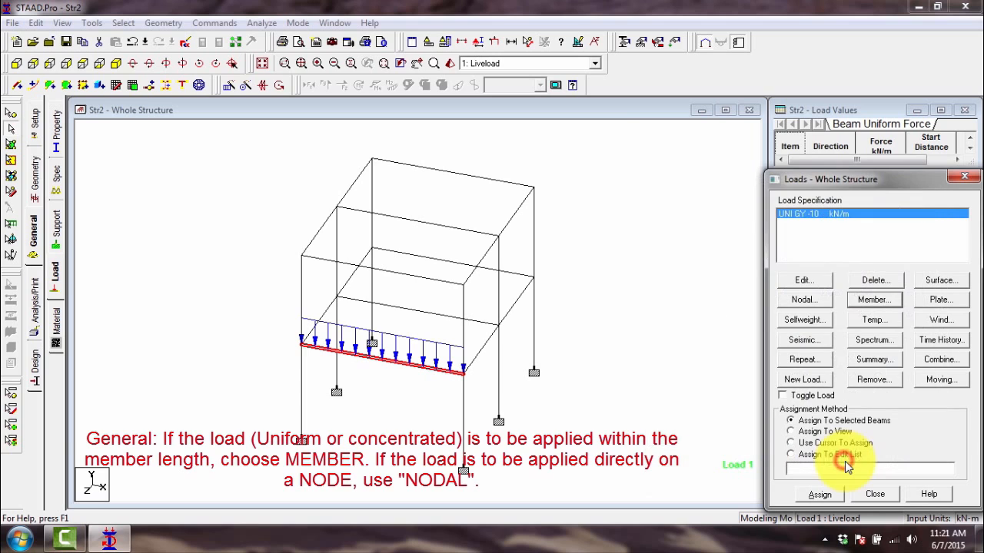
# - Select the four side beams of the first floor and assign them a uniform force of -5 kN/m in GY
pyautogui.click(488, 384)
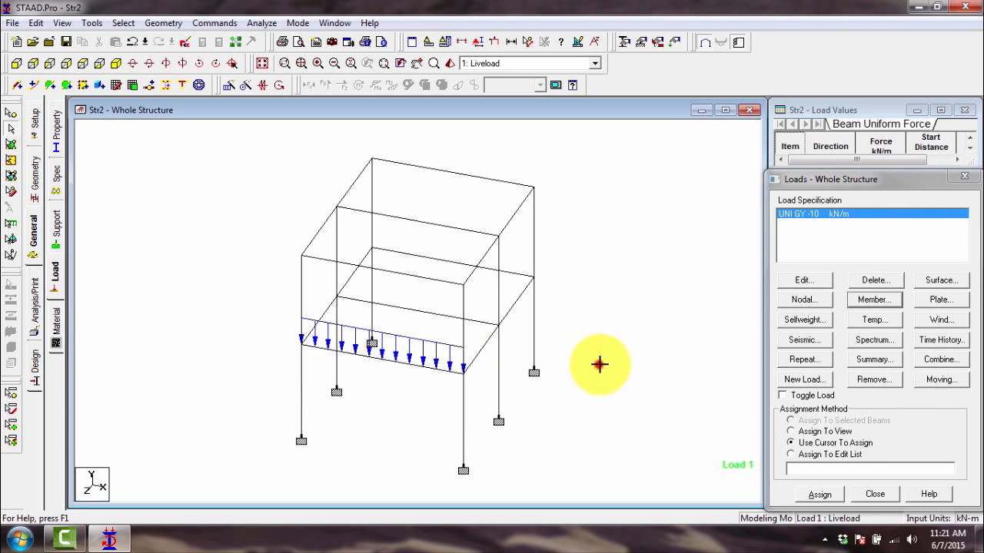
pyautogui.click(352, 351)
pyautogui.click(600, 350)
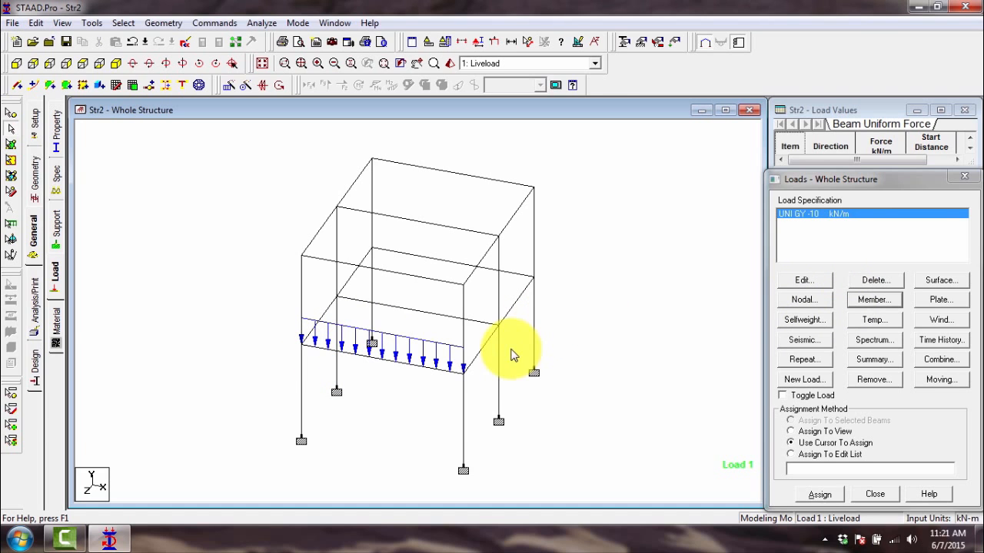
pyautogui.click(493, 335)
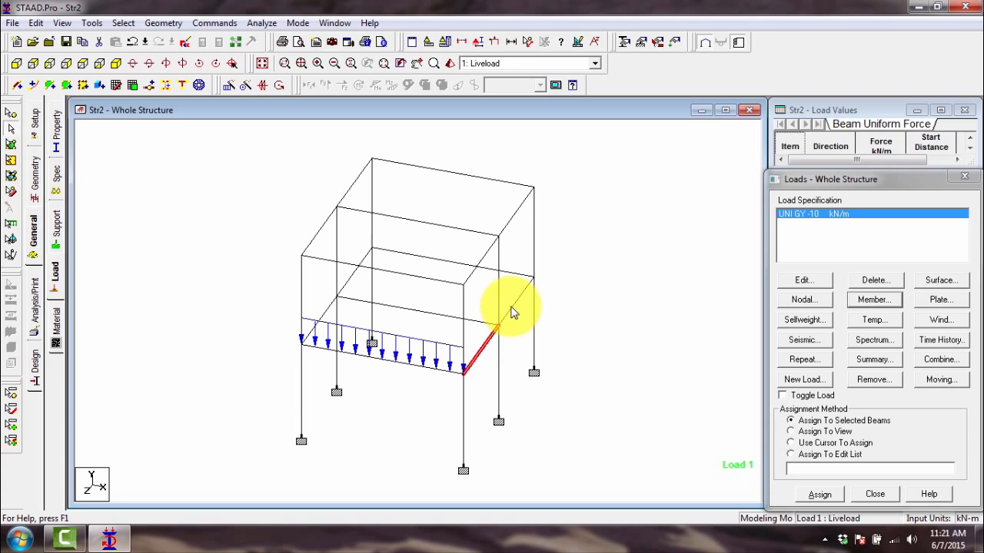
pyautogui.keyDown('ctrl'); pyautogui.click(513, 303); pyautogui.keyUp('ctrl')
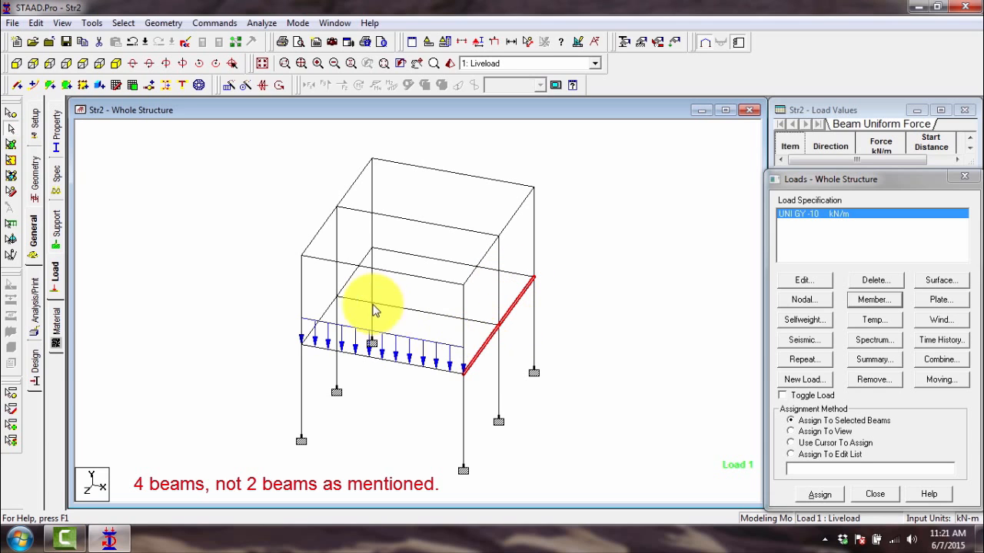
pyautogui.keyDown('ctrl'); pyautogui.click(346, 281); pyautogui.keyUp('ctrl')
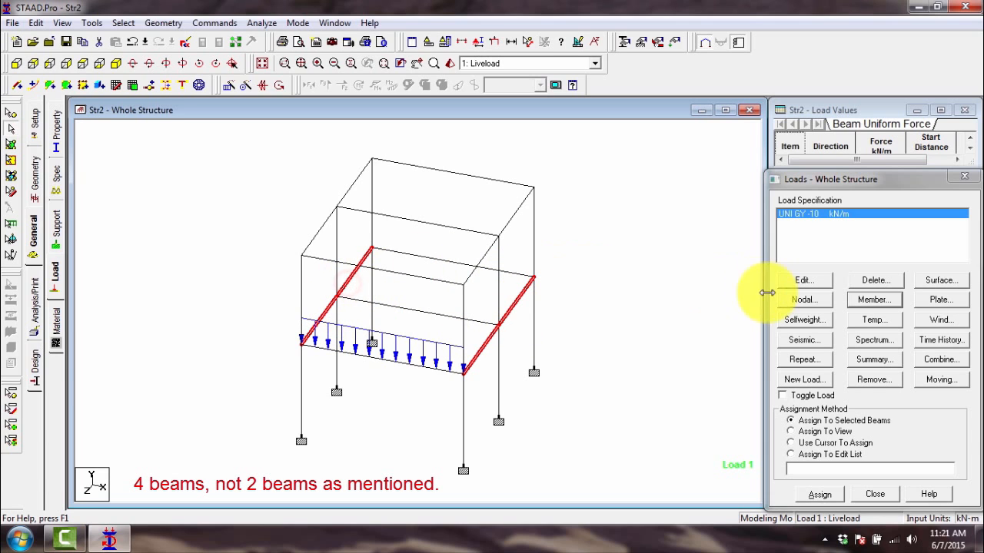
pyautogui.click(862, 302)
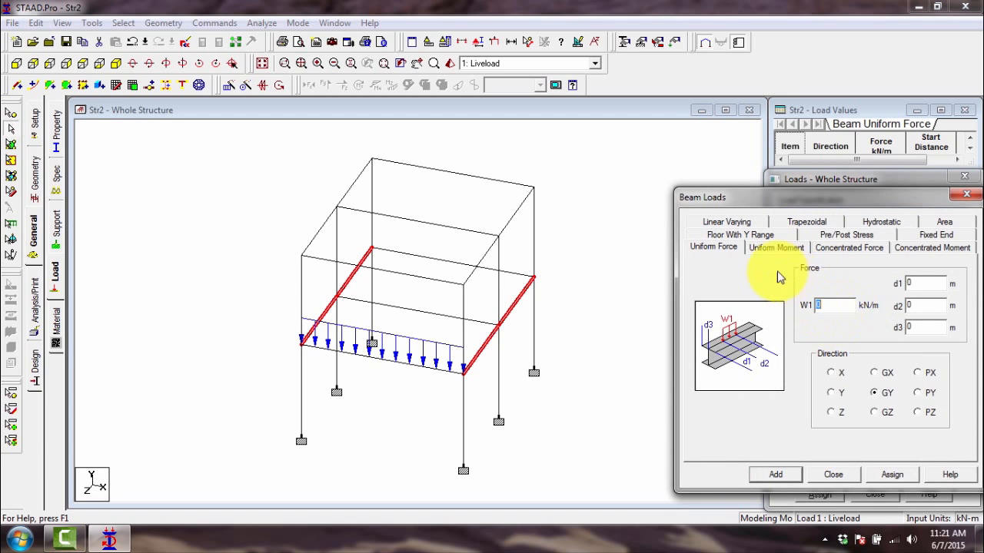
pyautogui.click(820, 309)
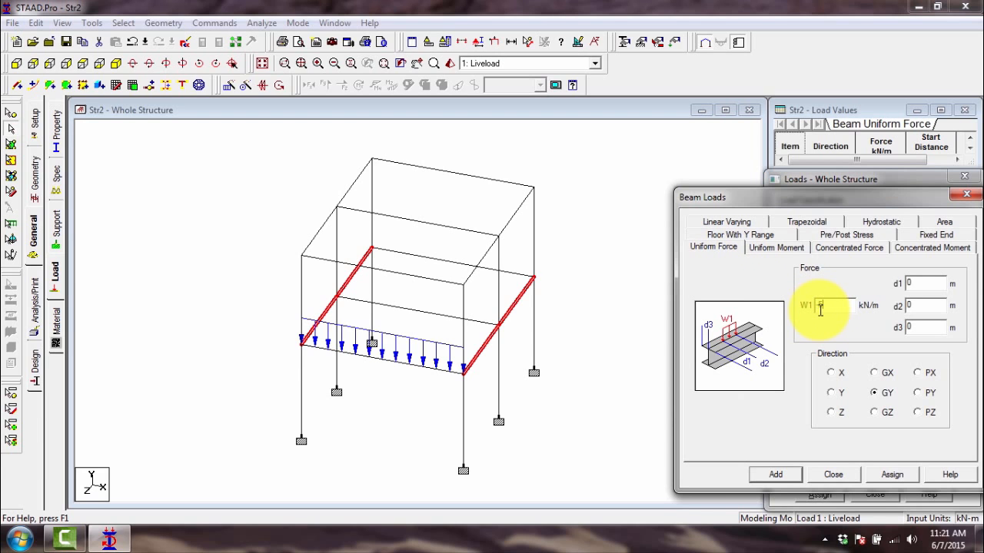
pyautogui.click(877, 478)
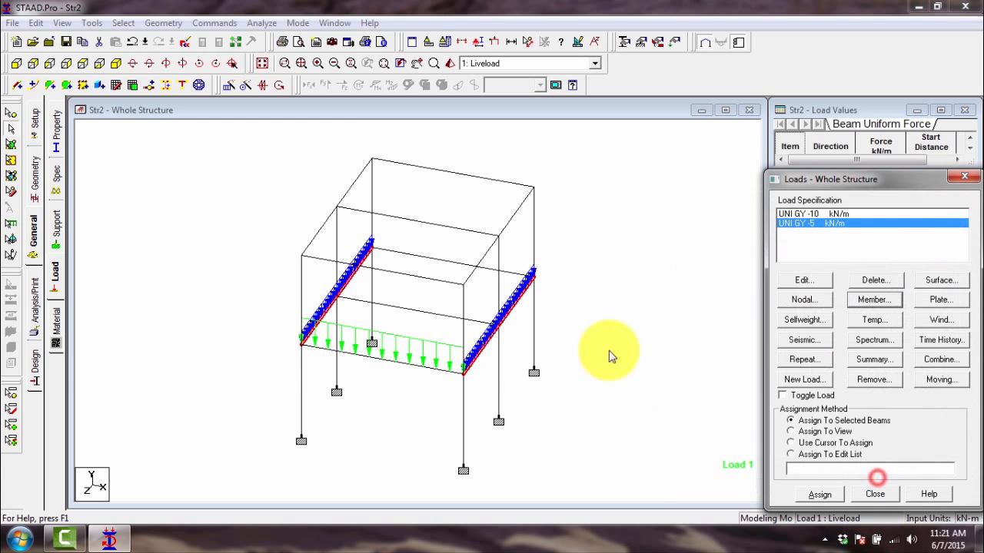
# - Assign a uniform force of -8 kN/m in GY to the middle and rear transverse beams of the first floor
pyautogui.click(474, 322)
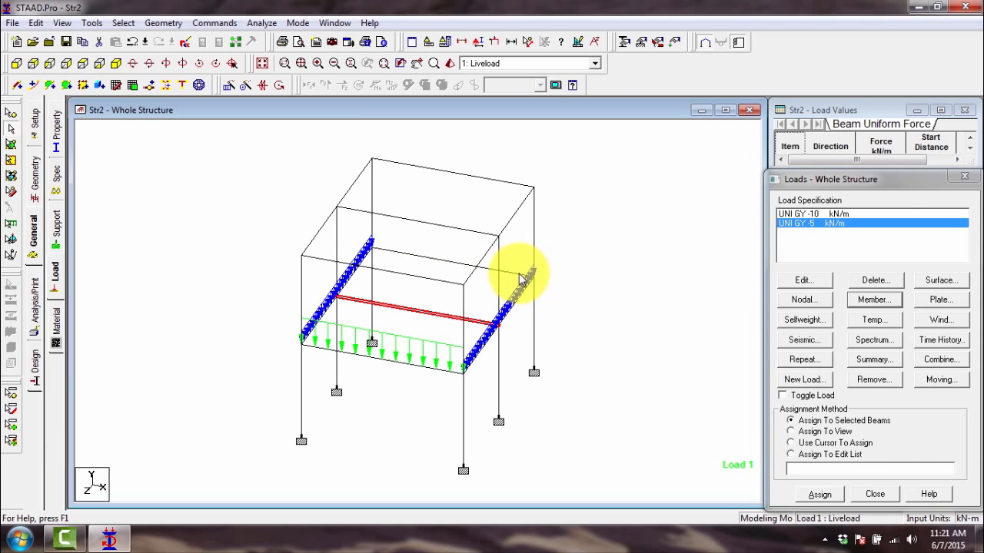
pyautogui.keyDown('ctrl'); pyautogui.click(519, 273); pyautogui.keyUp('ctrl')
pyautogui.click(868, 301)
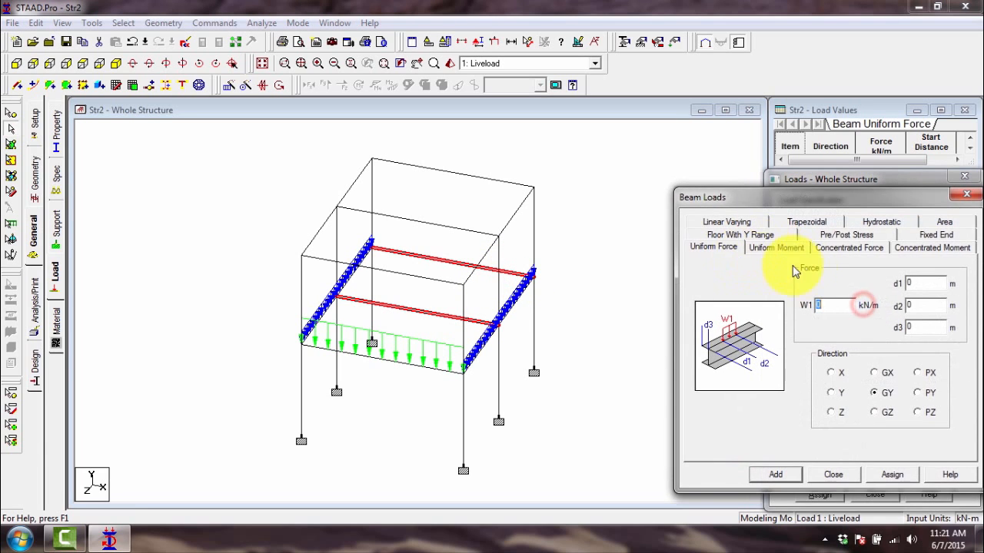
pyautogui.write('-8')
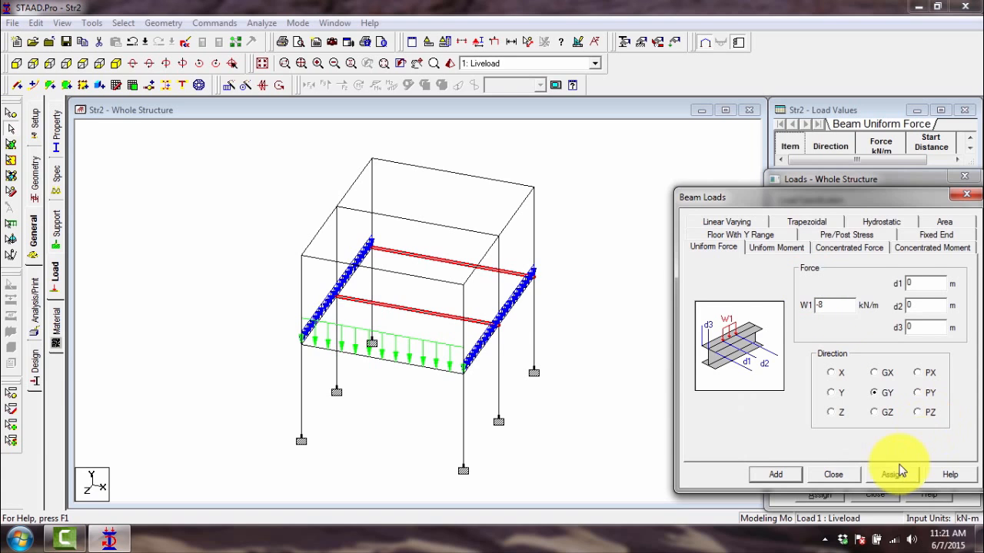
pyautogui.click(883, 471)
pyautogui.click(601, 261)
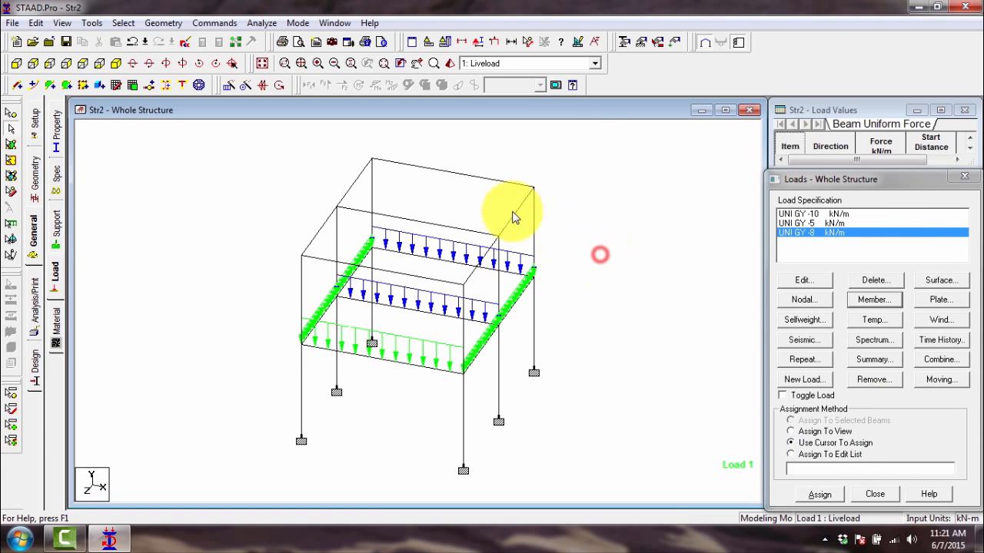
pyautogui.click(515, 211)
pyautogui.keyDown('ctrl'); pyautogui.click(471, 275); pyautogui.keyUp('ctrl')
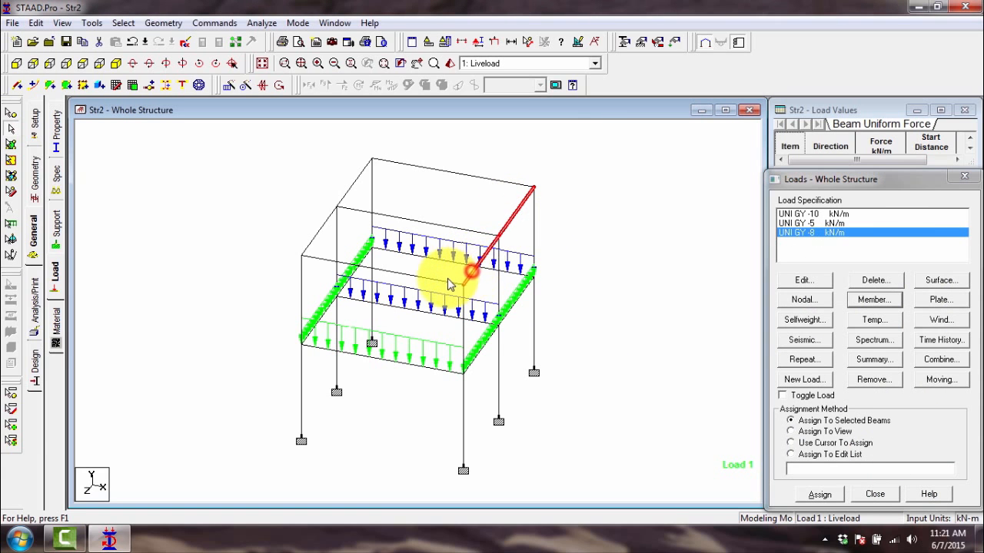
pyautogui.keyDown('ctrl'); pyautogui.click(450, 281); pyautogui.keyUp('ctrl')
pyautogui.keyDown('ctrl'); pyautogui.click(321, 225); pyautogui.keyUp('ctrl')
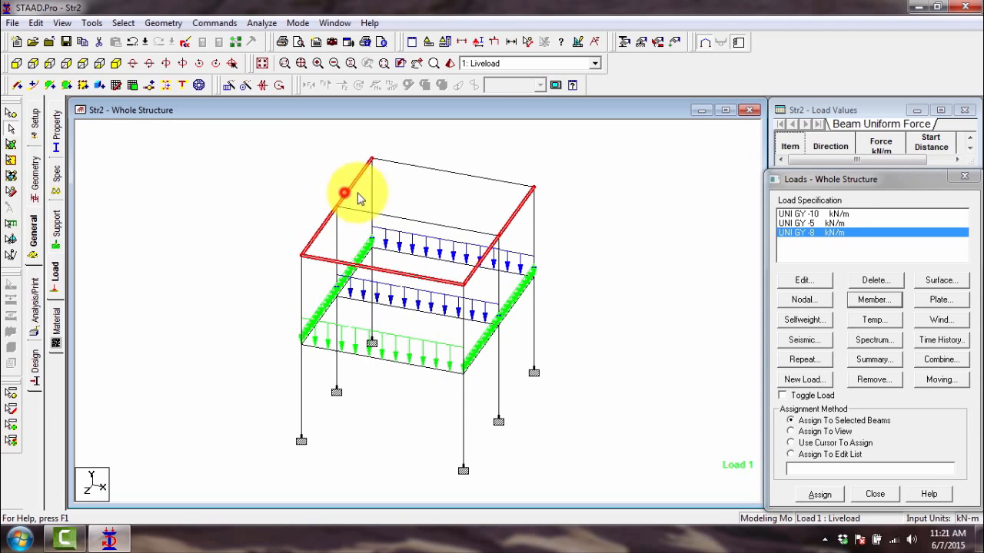
pyautogui.click(342, 194)
pyautogui.click(406, 192)
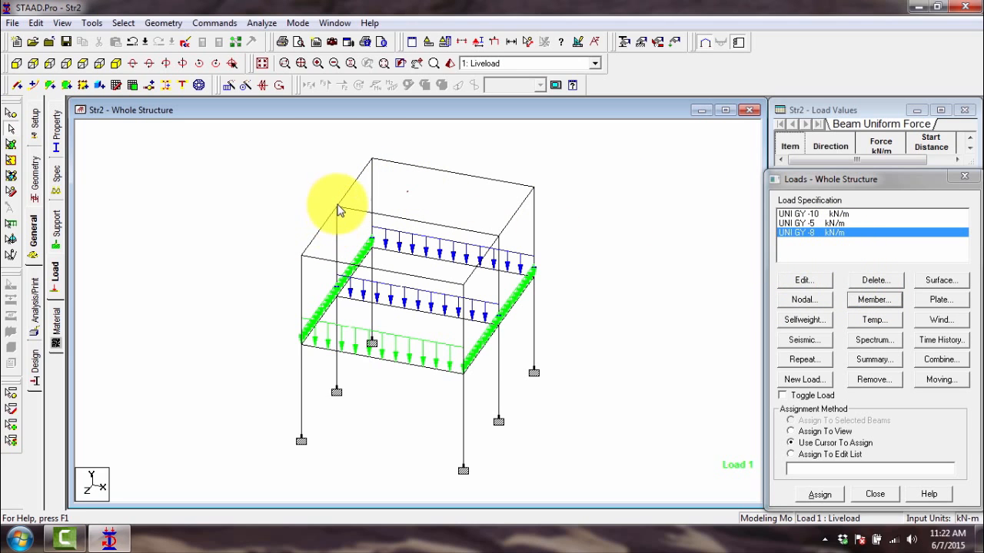
# - Add a nodal load with Fy -20 kN to the Liveload case
pyautogui.click(805, 301)
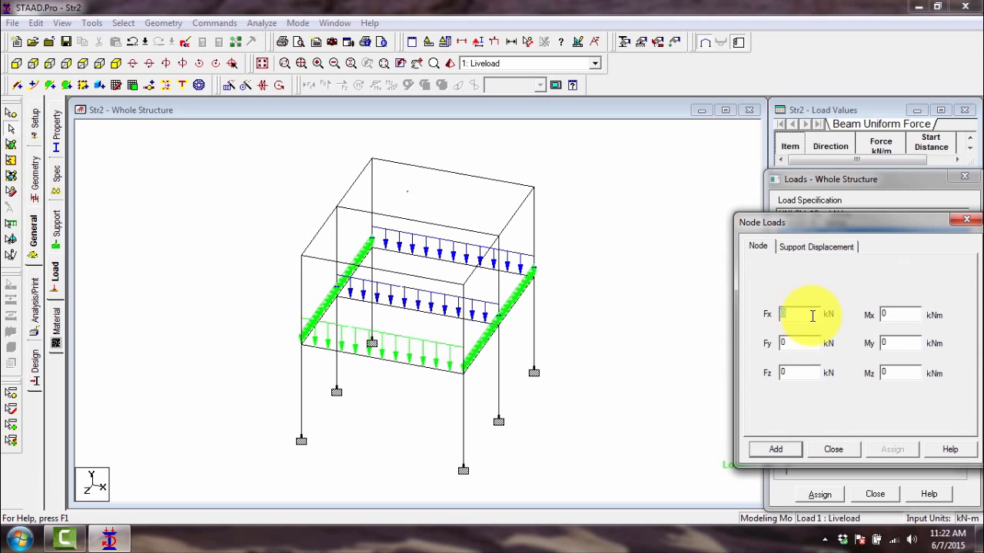
pyautogui.moveTo(836, 220); pyautogui.dragTo(789, 215)
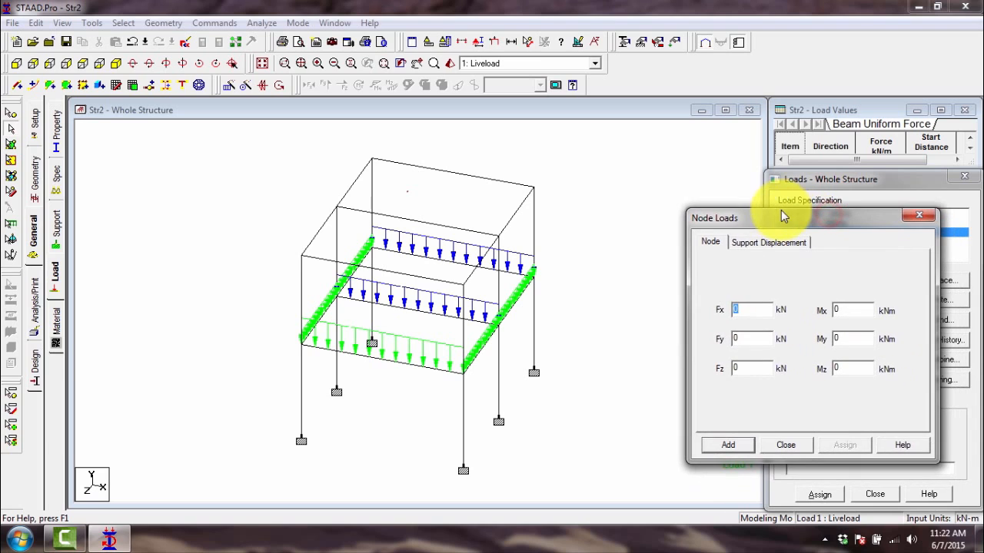
pyautogui.doubleClick(749, 338)
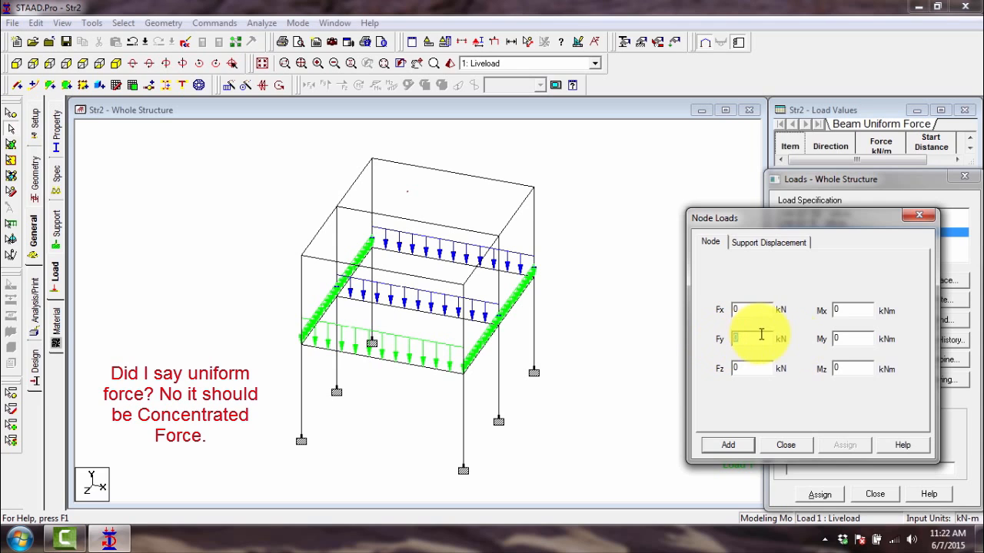
pyautogui.doubleClick(840, 334)
pyautogui.doubleClick(740, 338)
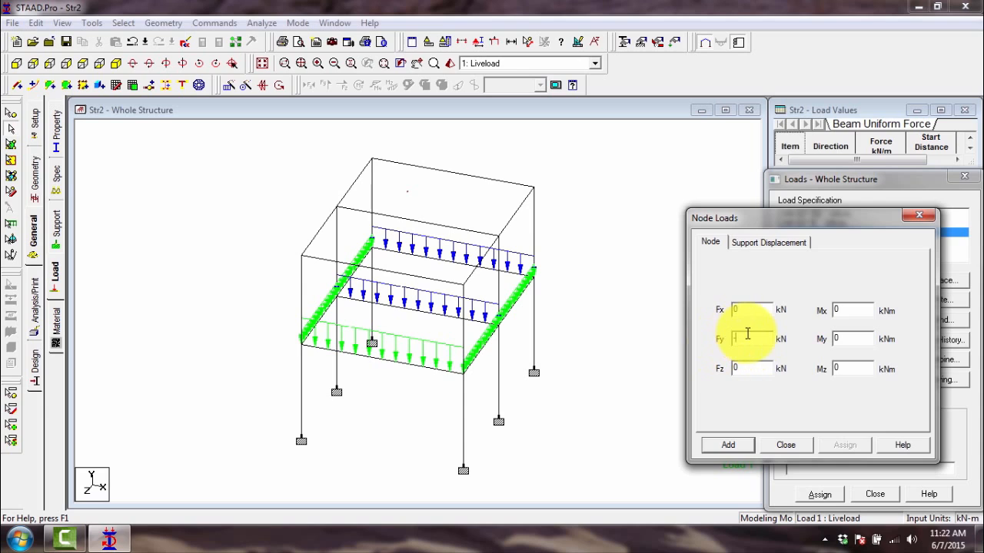
pyautogui.click(748, 340)
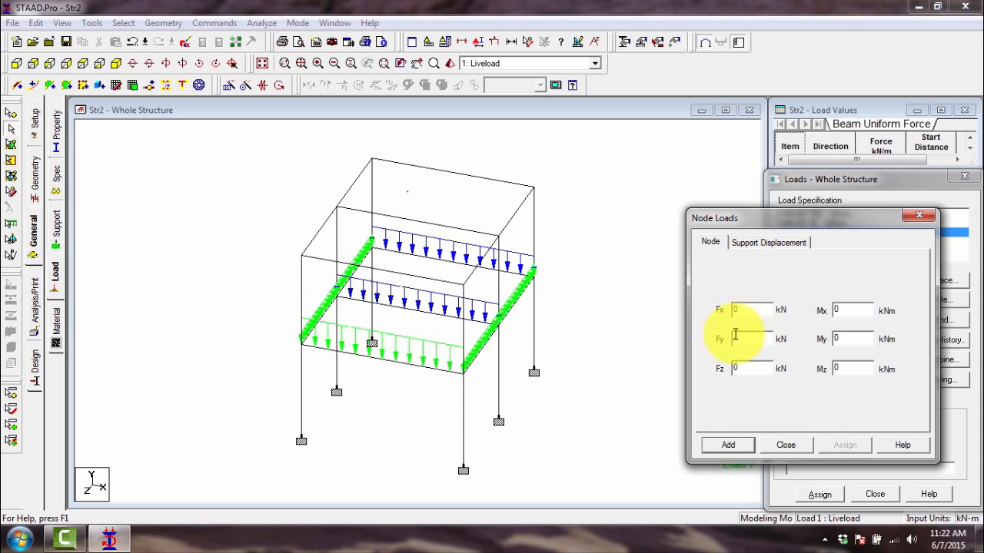
pyautogui.write('-')
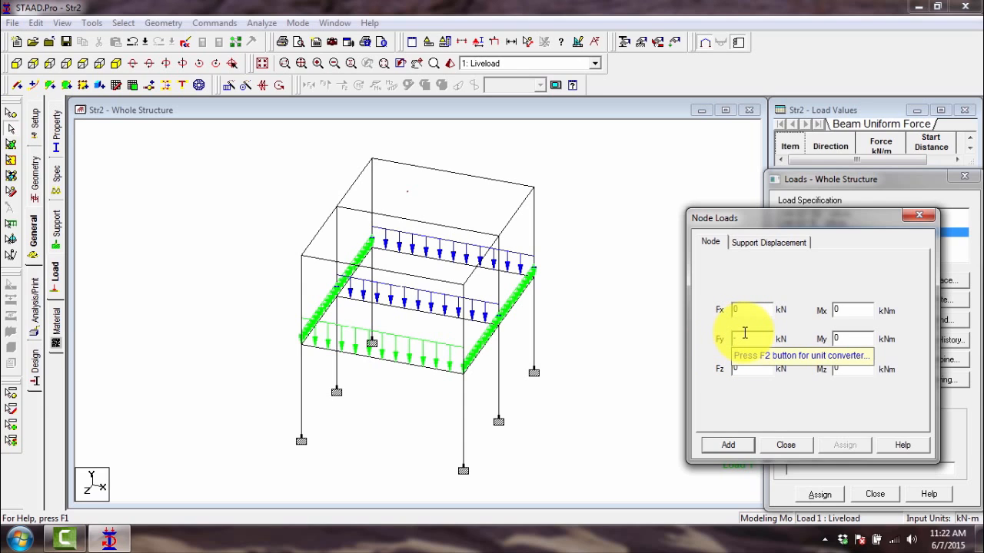
pyautogui.write('20')
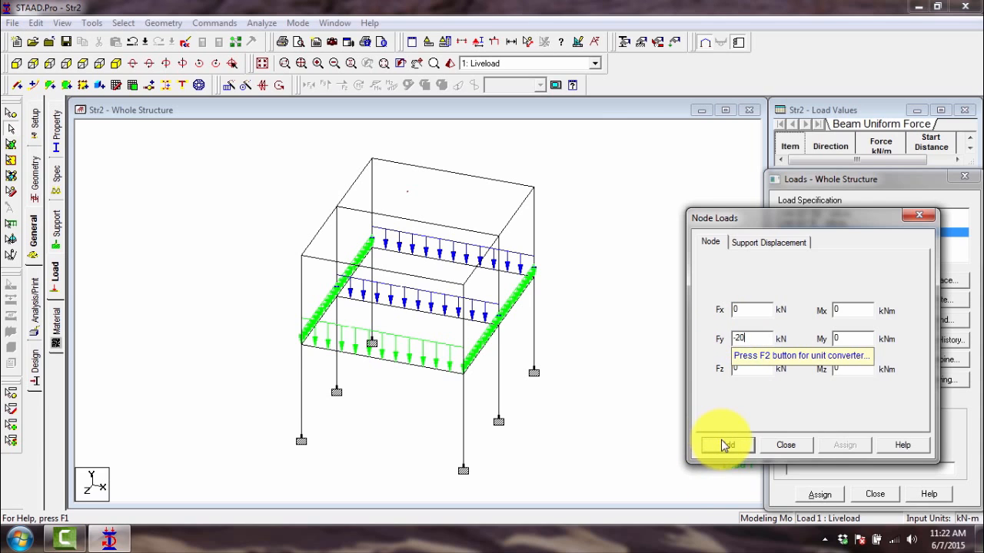
pyautogui.click(727, 445)
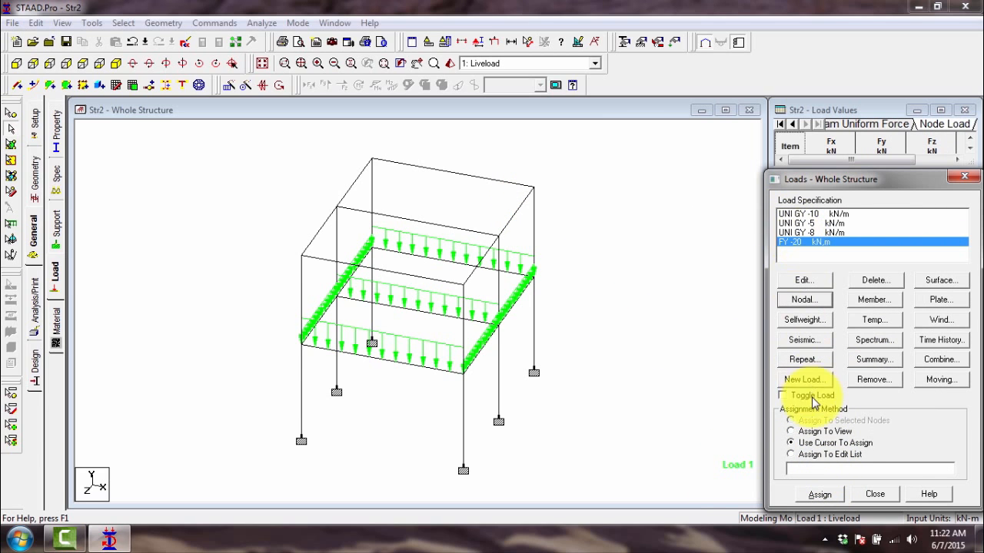
# - Assign the Fy -20 kN nodal load to all six roof-level nodes of the frame
pyautogui.click(819, 493)
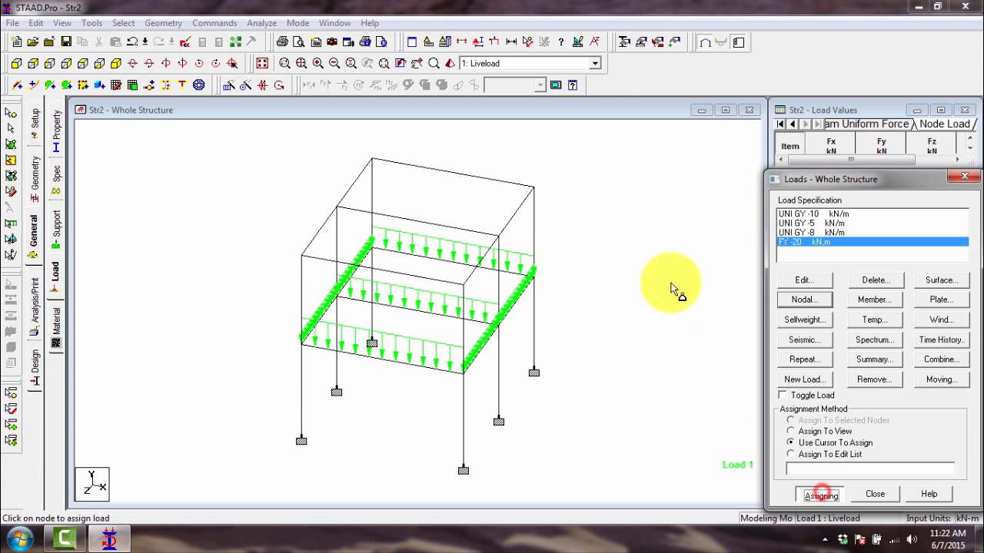
pyautogui.click(534, 186)
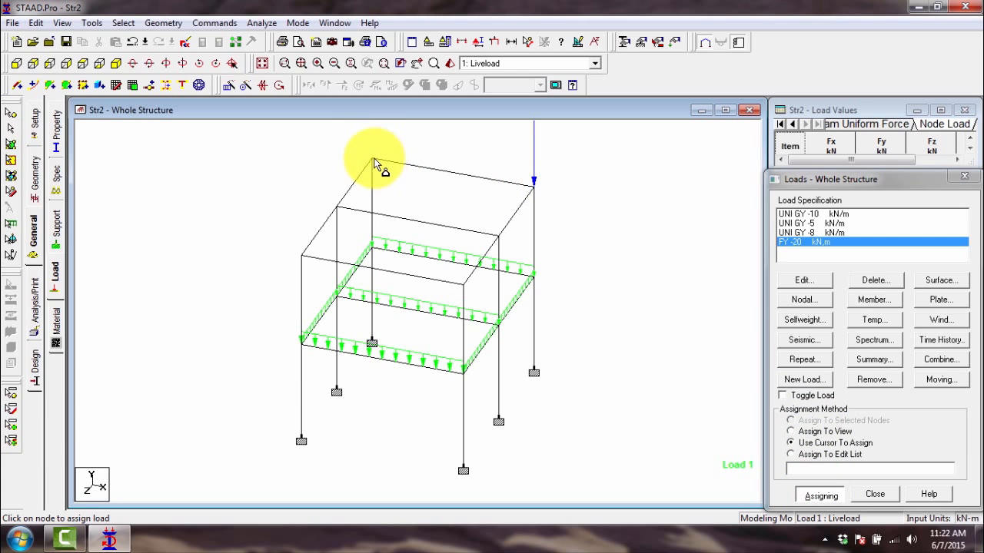
pyautogui.click(372, 159)
pyautogui.click(337, 206)
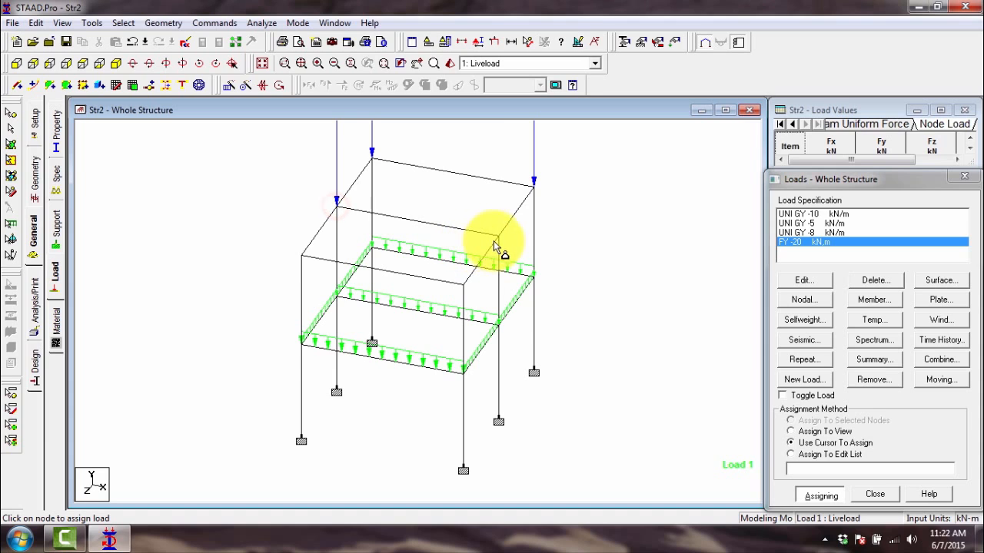
pyautogui.click(499, 232)
pyautogui.click(464, 284)
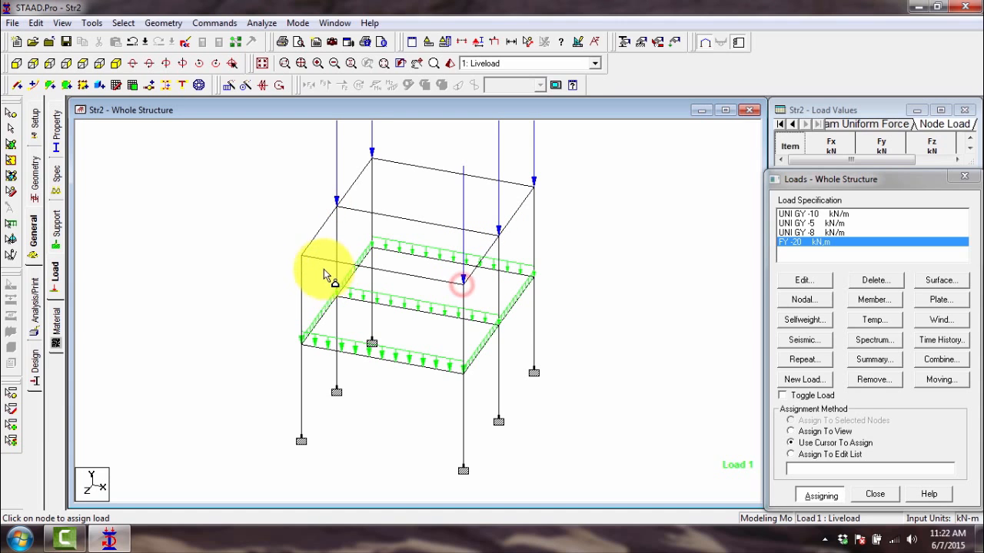
pyautogui.click(300, 254)
pyautogui.scroll(-3, 330, 278)
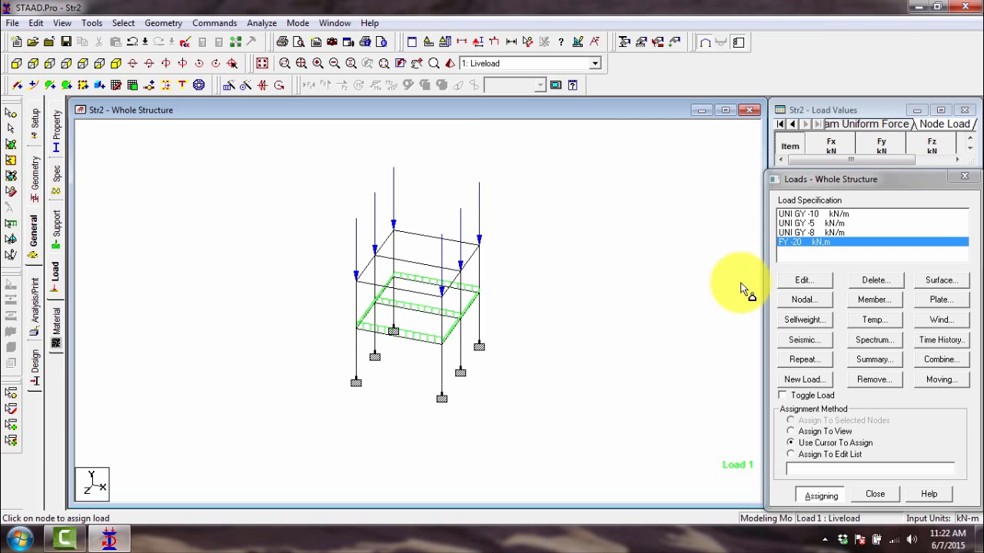
pyautogui.click(815, 303)
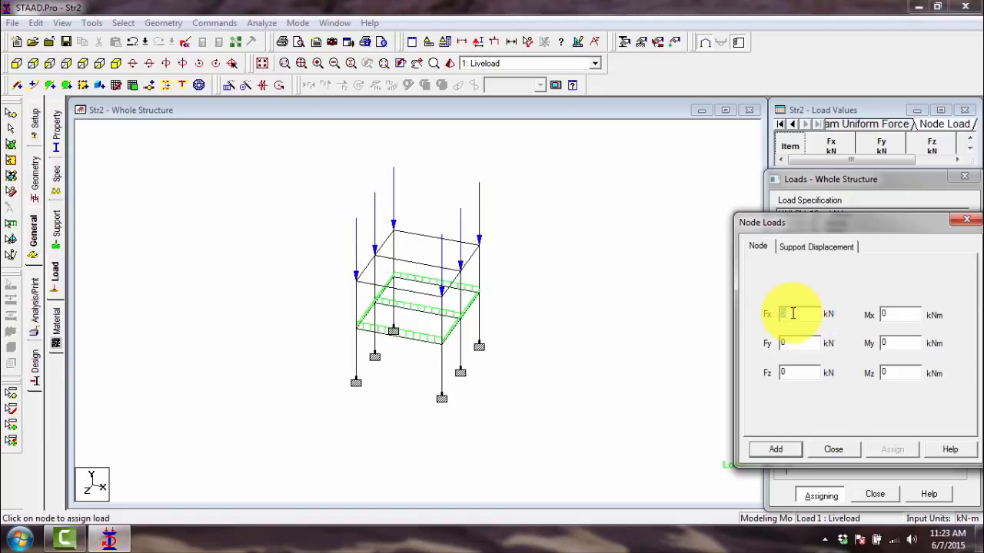
pyautogui.click(971, 220)
pyautogui.click(522, 270)
pyautogui.scroll(3, 391, 259)
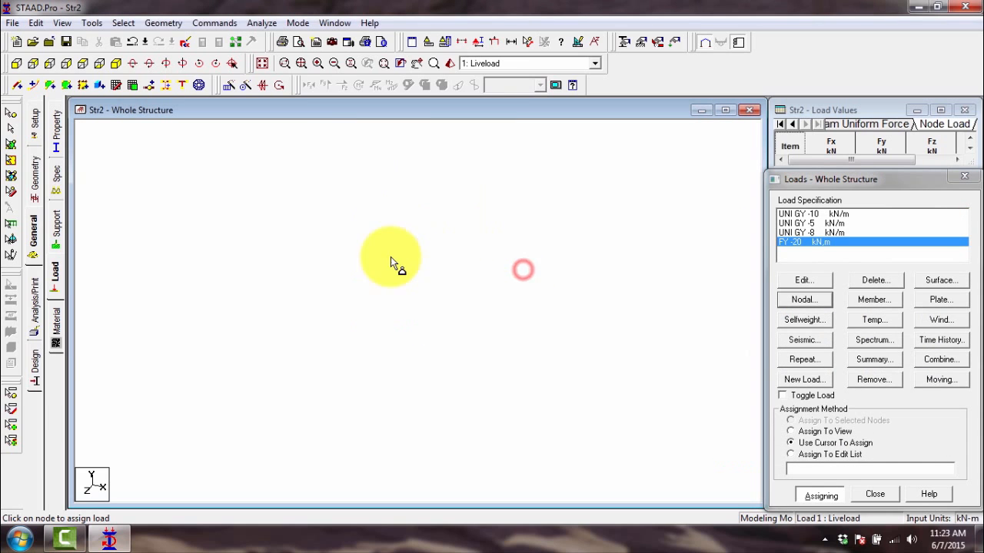
pyautogui.scroll(-2, 465, 259)
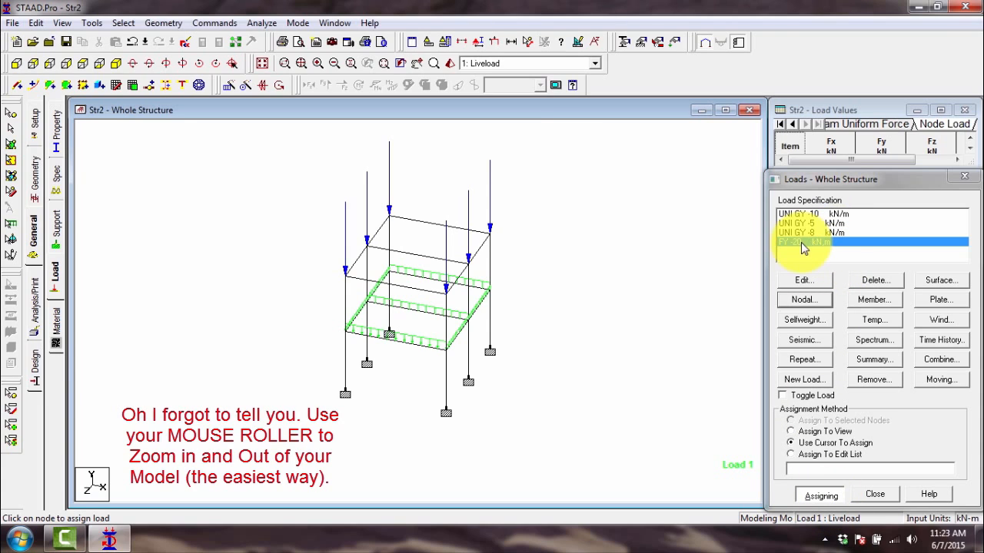
pyautogui.click(506, 65)
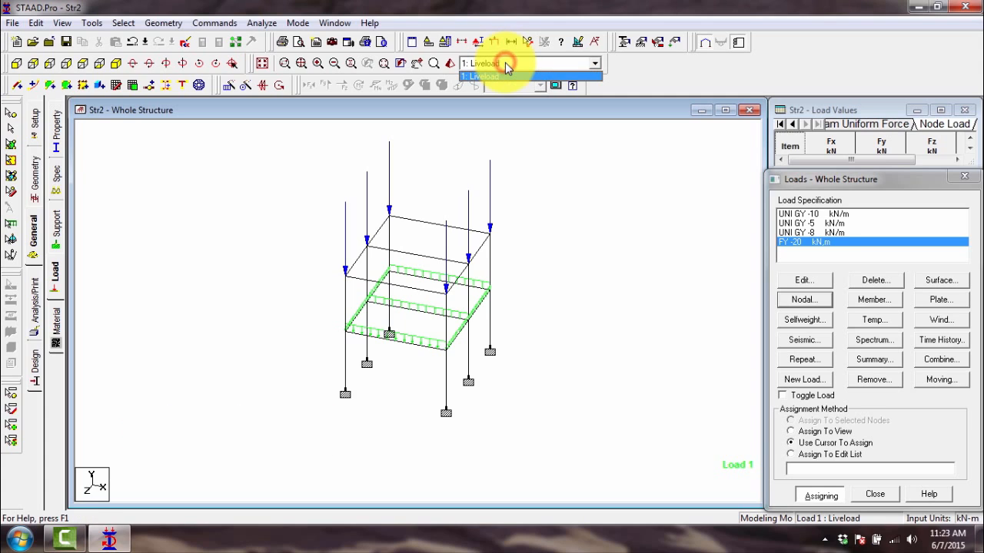
pyautogui.click(506, 64)
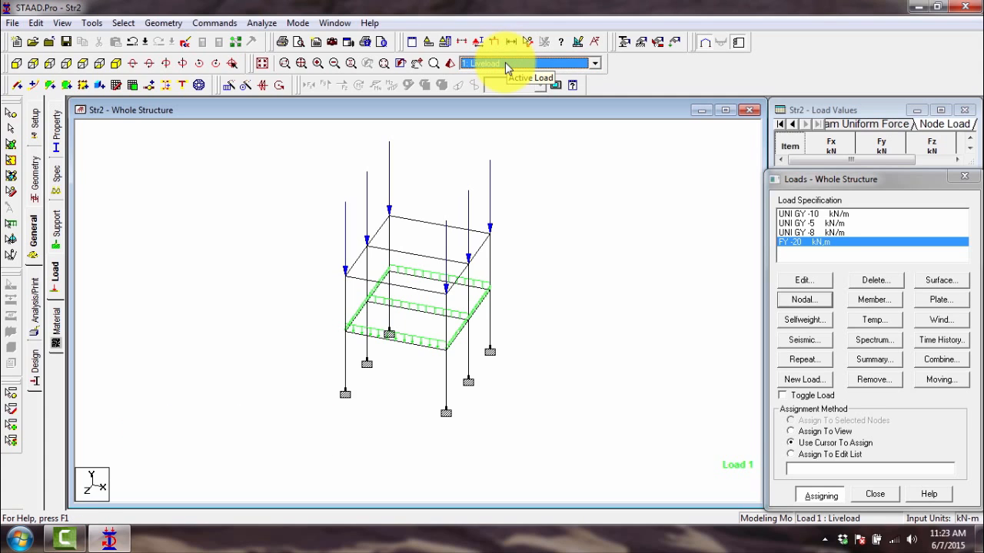
pyautogui.click(816, 382)
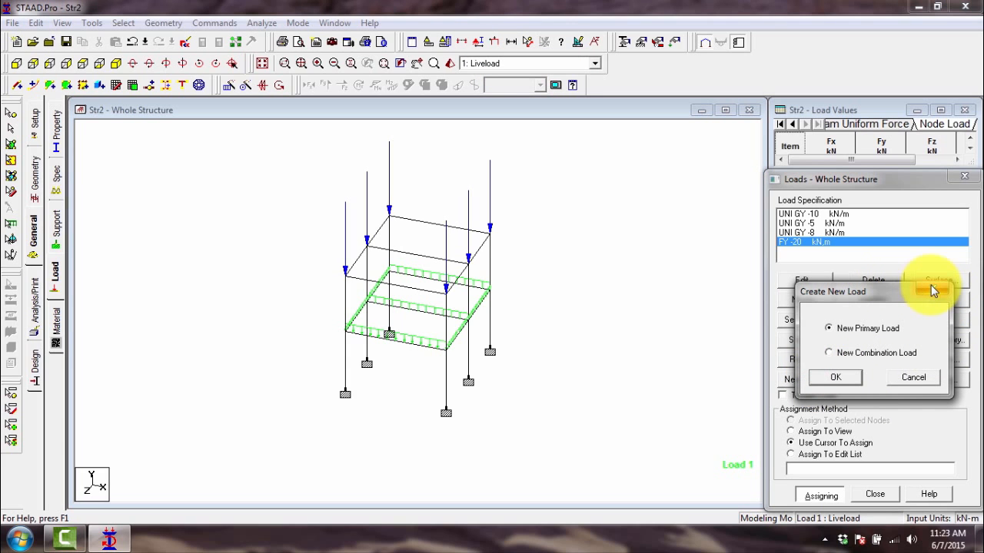
pyautogui.click(933, 289)
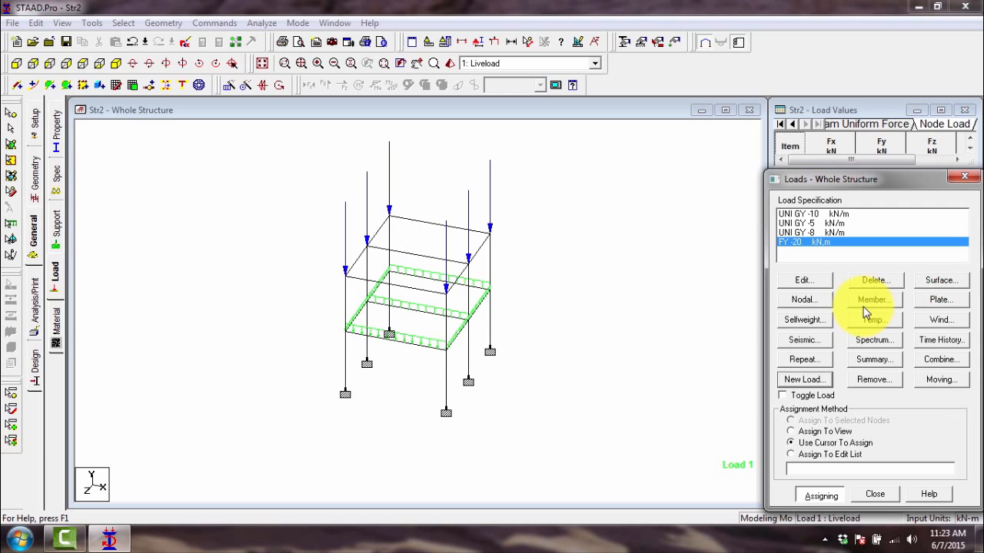
# - Create a new primary load case number 2 titled Deadload
pyautogui.click(816, 382)
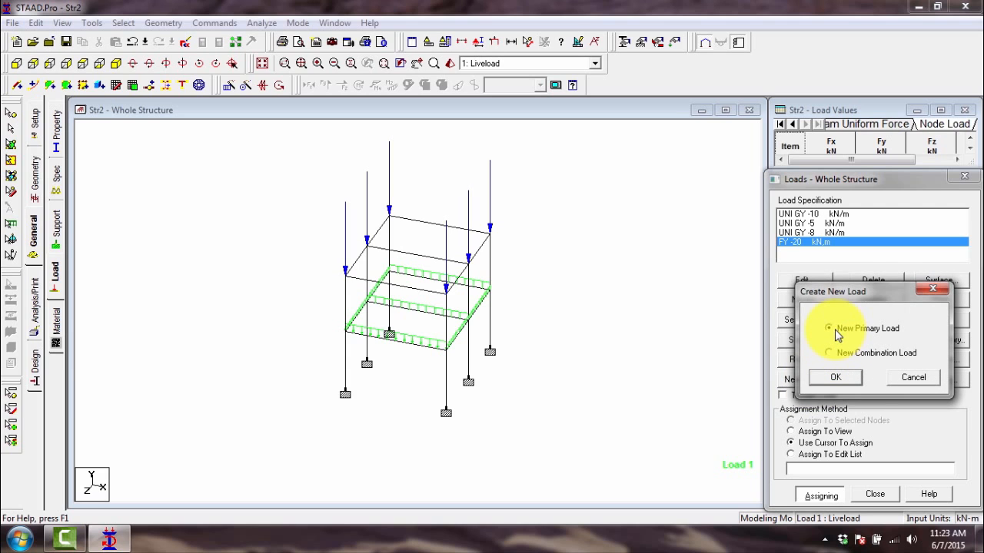
pyautogui.moveTo(853, 290); pyautogui.dragTo(641, 223)
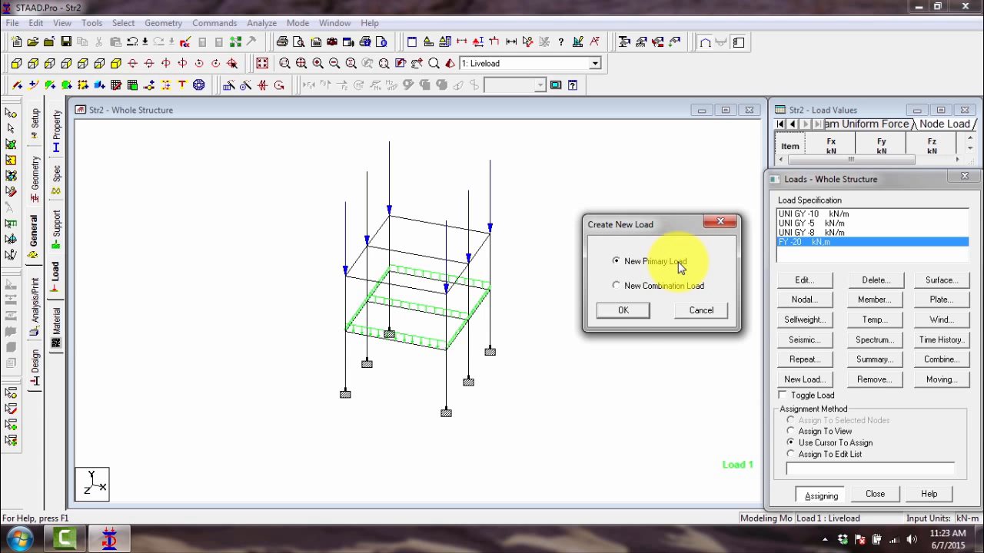
pyautogui.click(636, 310)
pyautogui.click(736, 358)
pyautogui.moveTo(756, 279); pyautogui.dragTo(456, 293)
pyautogui.write('Dea')
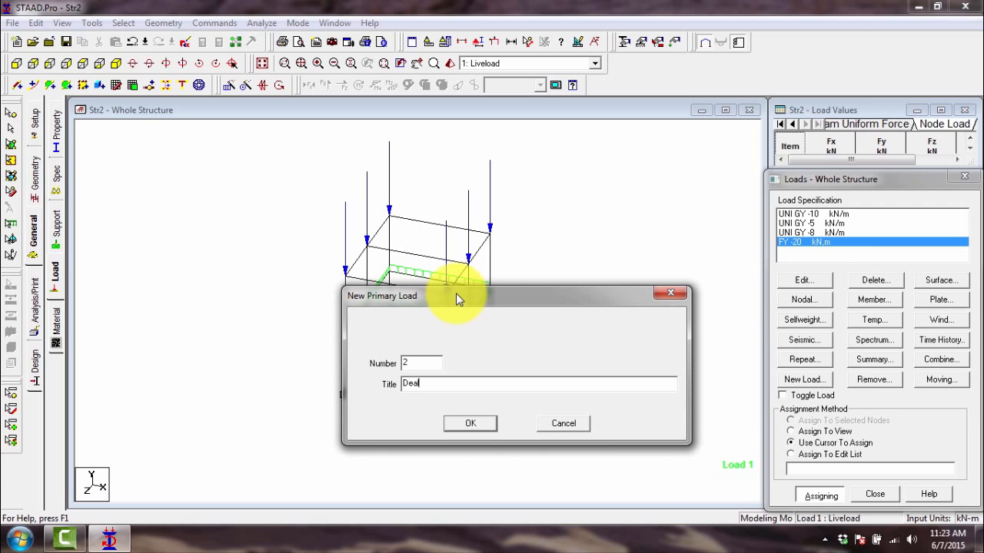
pyautogui.write('dload')
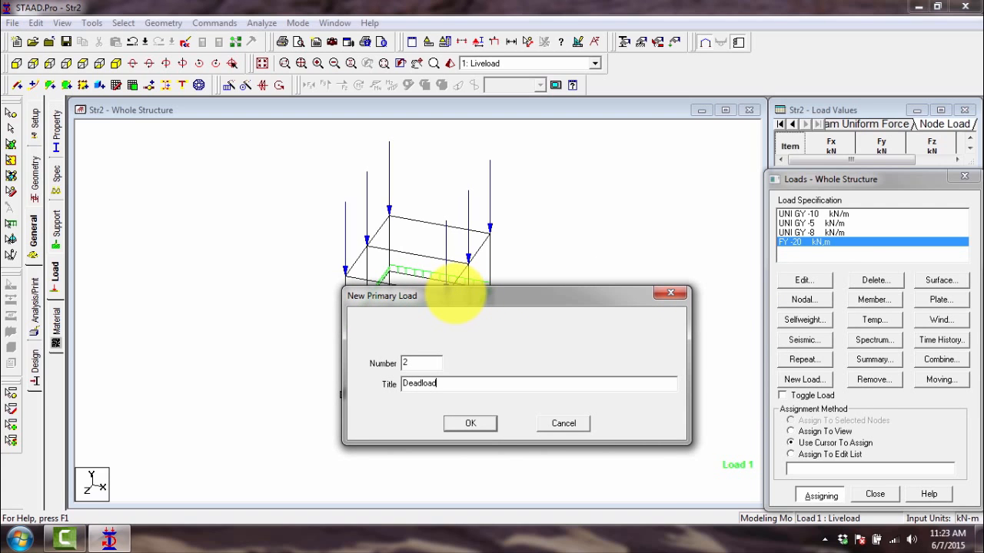
pyautogui.click(469, 424)
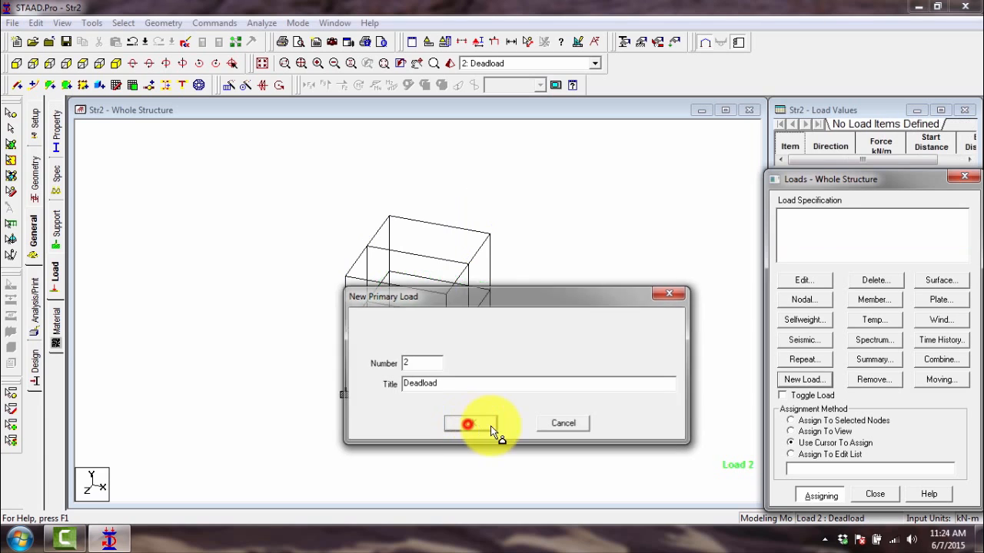
# - Try to assign a uniform force of -5 kN/m in GY to the right-hand side beams of the first floor
pyautogui.click(873, 300)
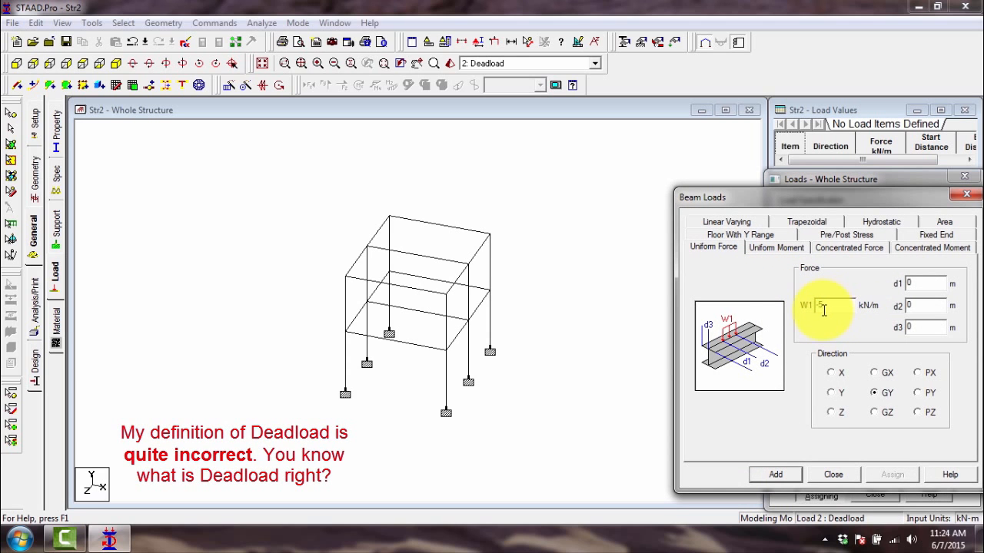
pyautogui.write('-5')
pyautogui.click(775, 474)
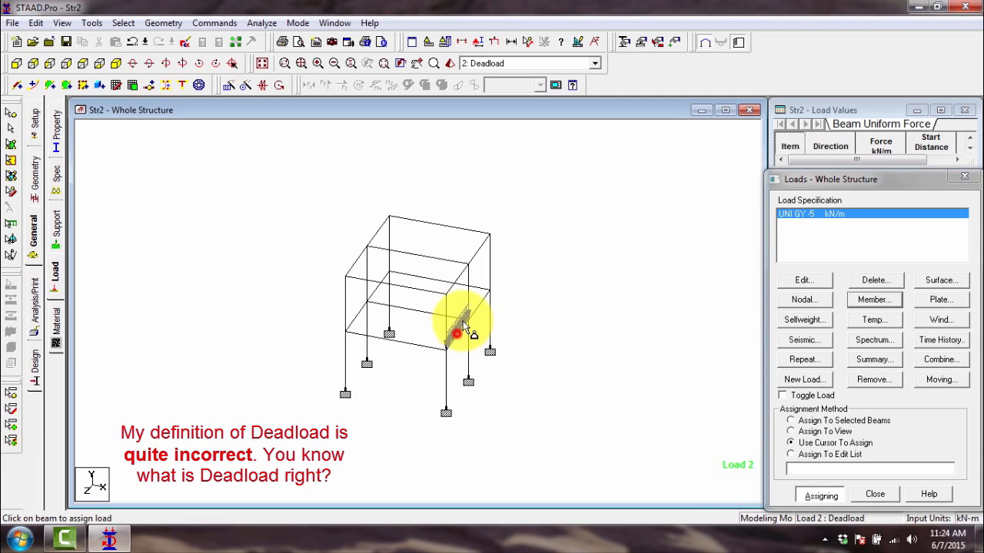
pyautogui.click(459, 327)
pyautogui.click(465, 283)
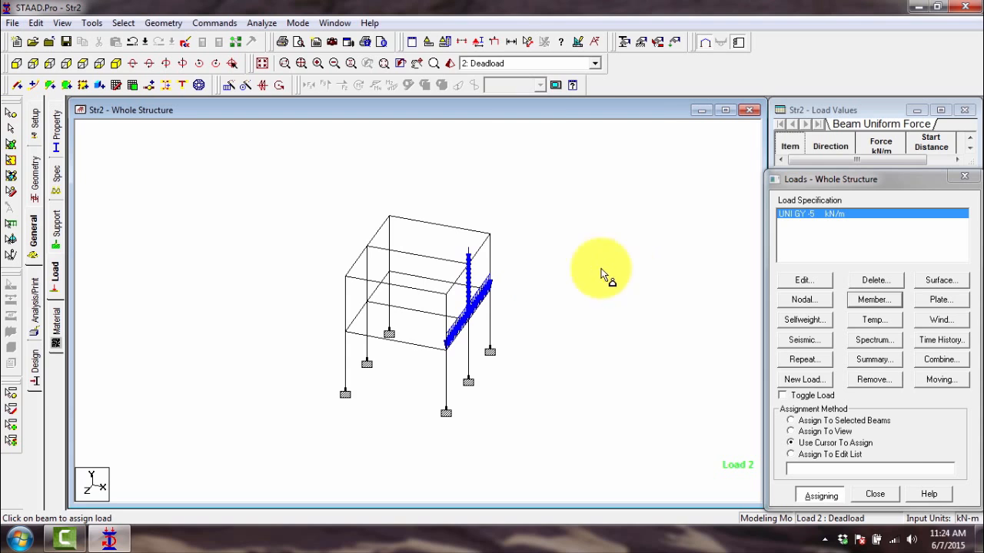
pyautogui.press('Escape')
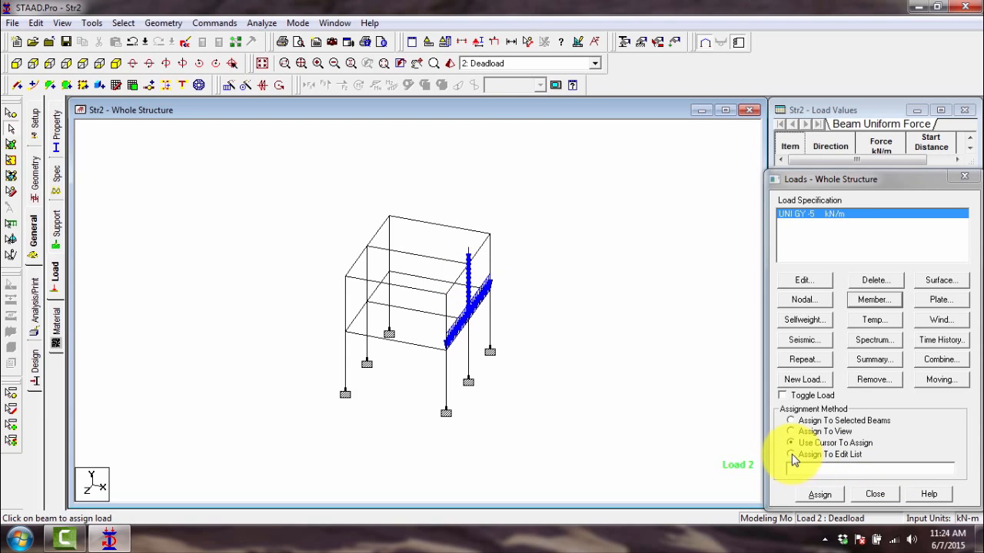
# - Delete the -5 kN/m GY uniform load from the Deadload case
pyautogui.click(793, 454)
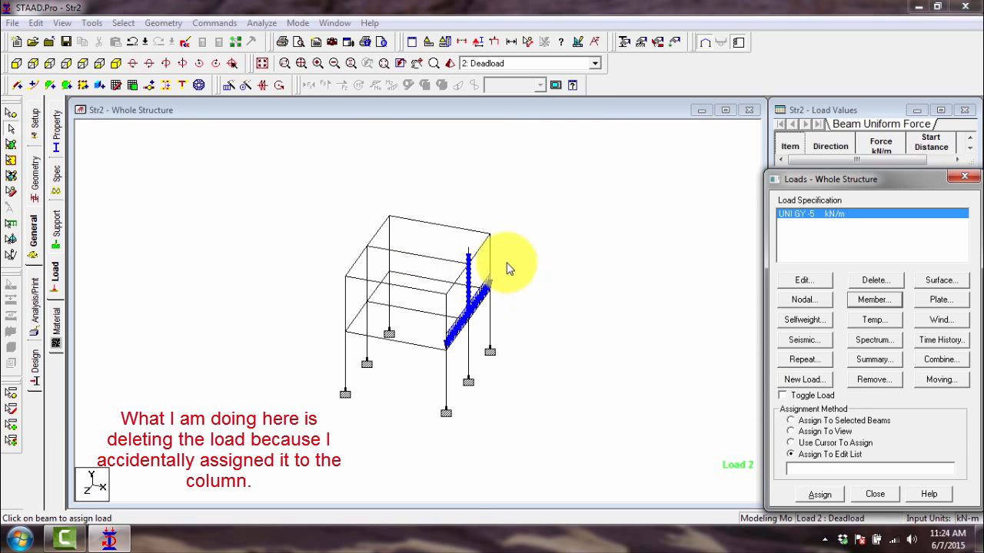
pyautogui.scroll(3, 505, 265)
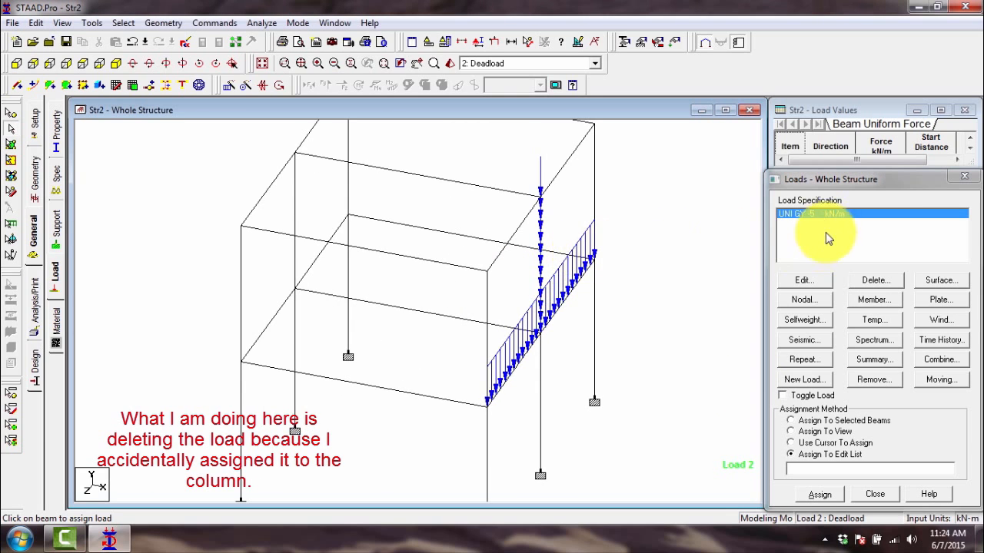
pyautogui.rightClick(799, 214)
pyautogui.click(791, 240)
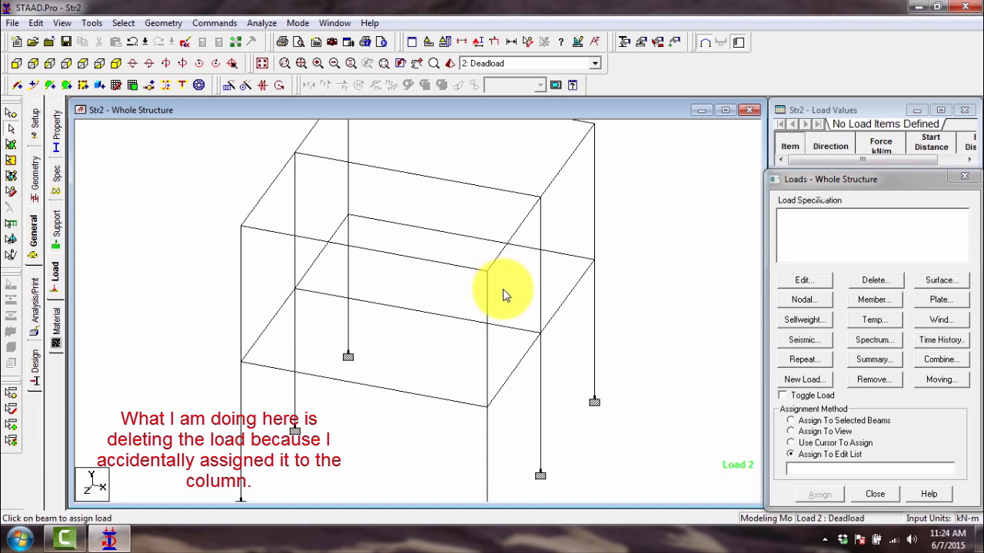
pyautogui.click(543, 284)
pyautogui.scroll(-2, 546, 283)
pyautogui.click(611, 300)
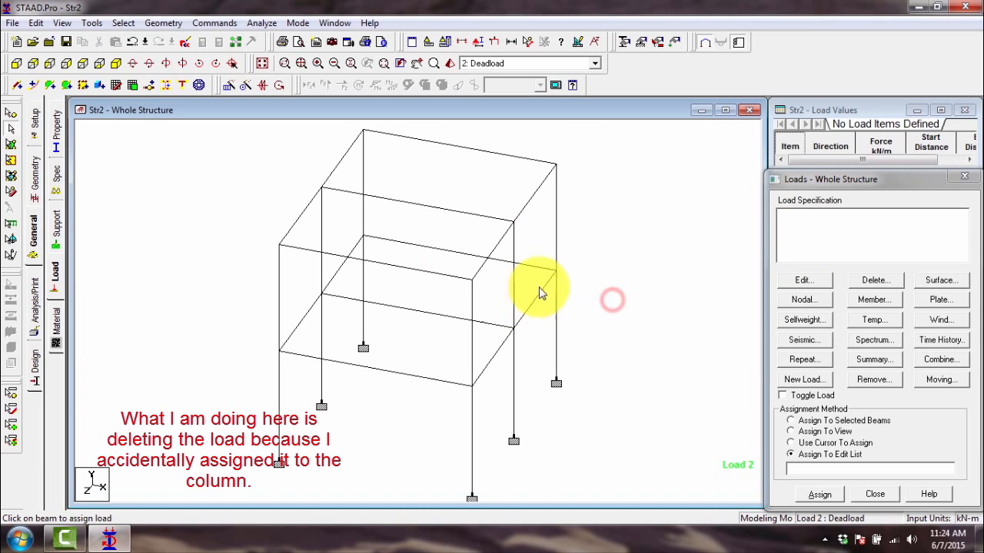
pyautogui.click(859, 300)
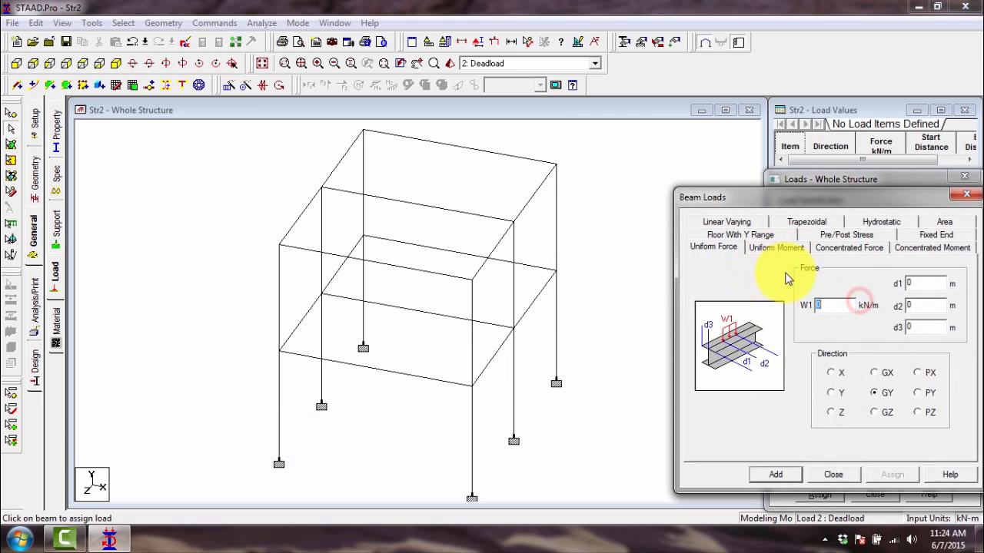
pyautogui.click(531, 292)
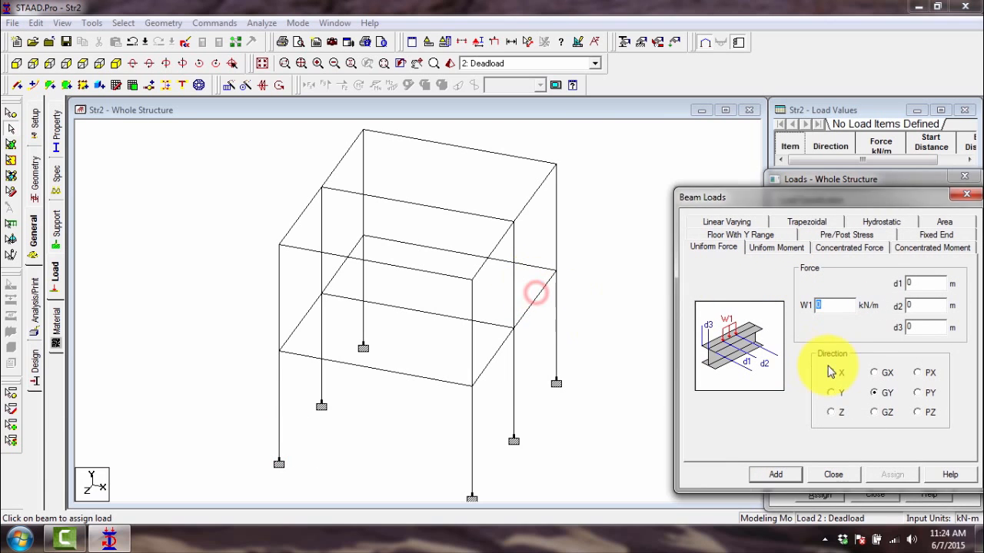
pyautogui.click(837, 474)
# - Assign a uniform force of -5 kN/m in GY to all horizontal beams of the first floor and the roof level
pyautogui.click(542, 270)
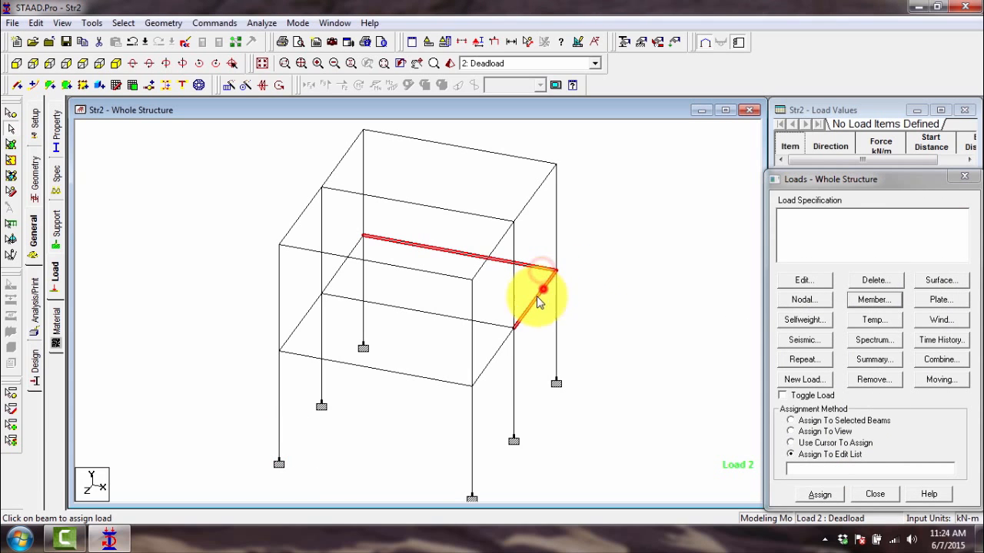
pyautogui.click(534, 300)
pyautogui.click(498, 355)
pyautogui.click(416, 377)
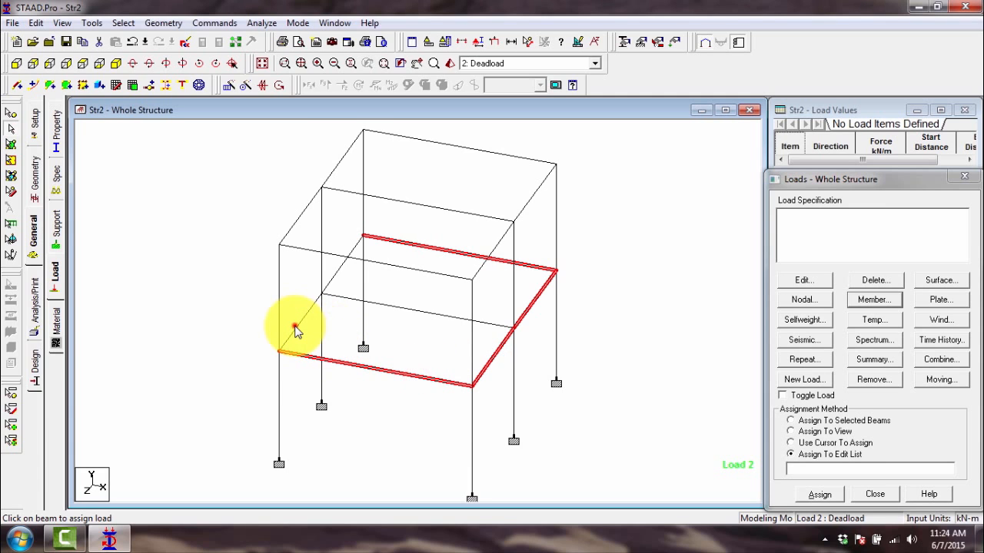
pyautogui.click(294, 329)
pyautogui.click(345, 297)
pyautogui.click(289, 228)
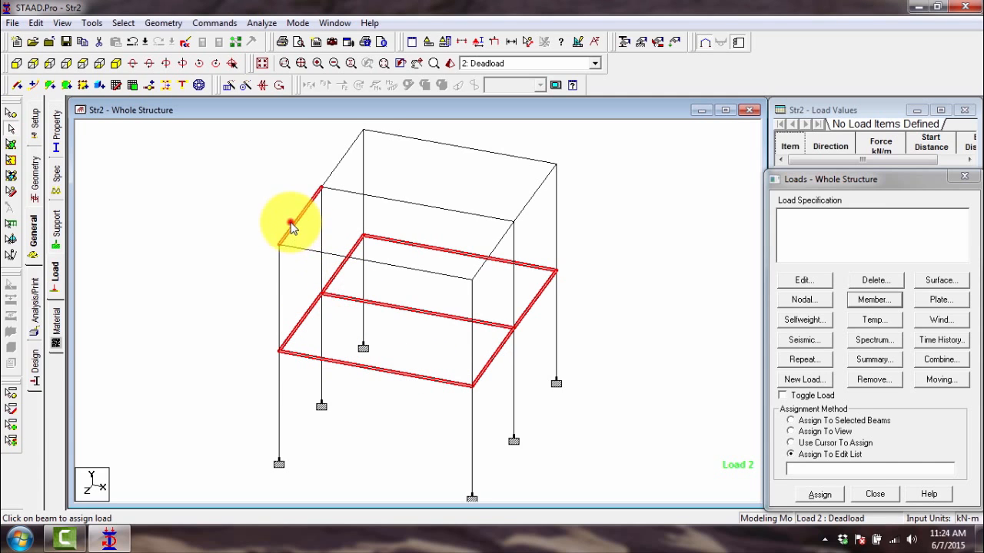
pyautogui.click(296, 246)
pyautogui.click(501, 238)
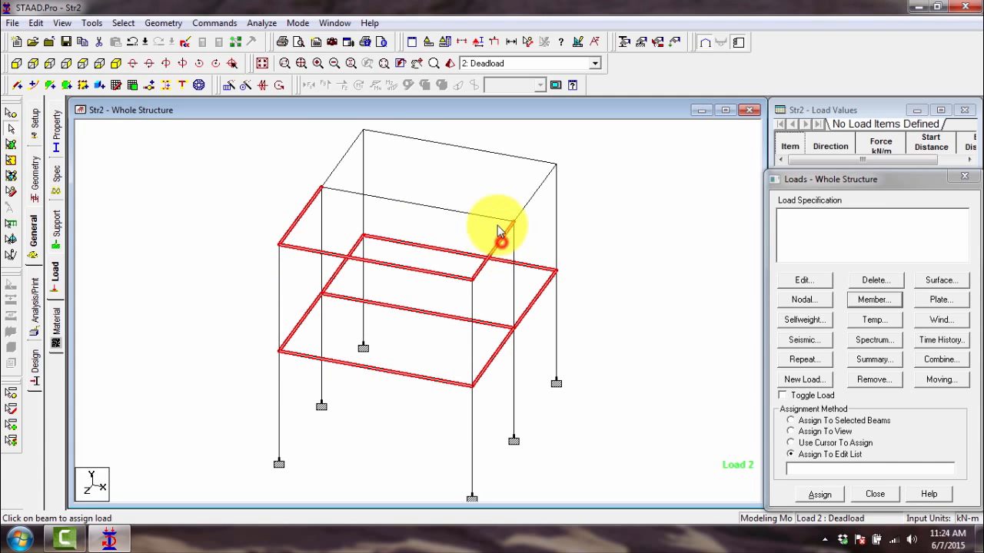
pyautogui.click(489, 217)
pyautogui.click(525, 204)
pyautogui.click(512, 155)
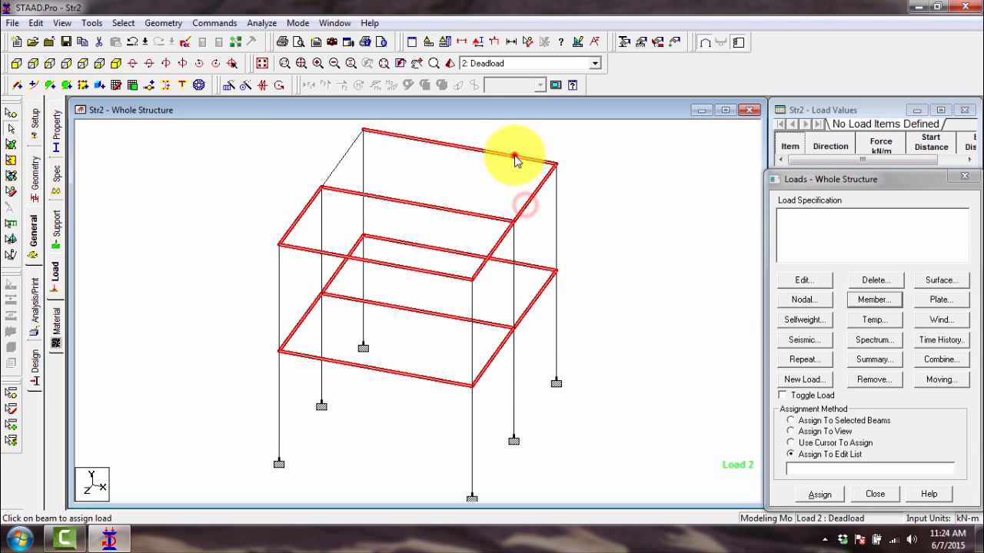
pyautogui.click(345, 154)
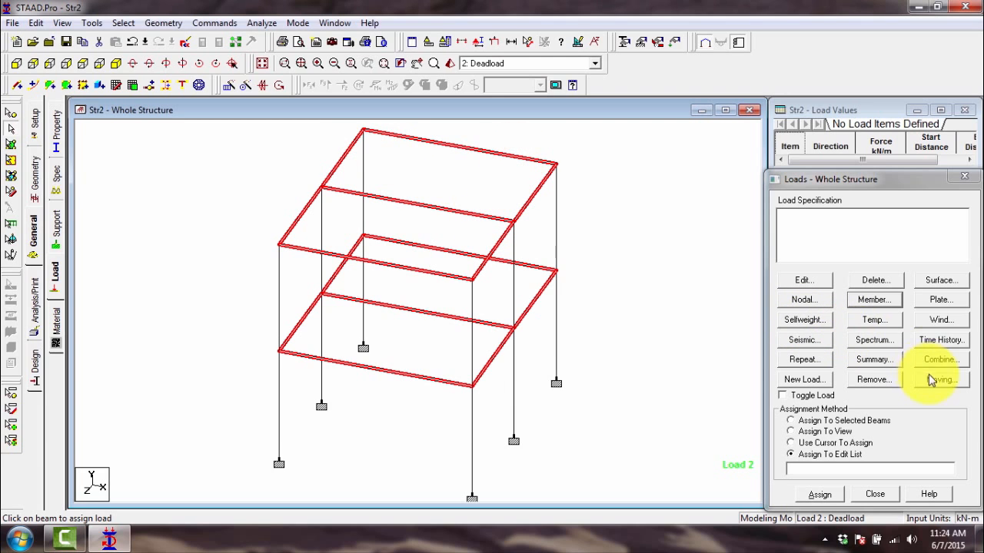
pyautogui.click(876, 301)
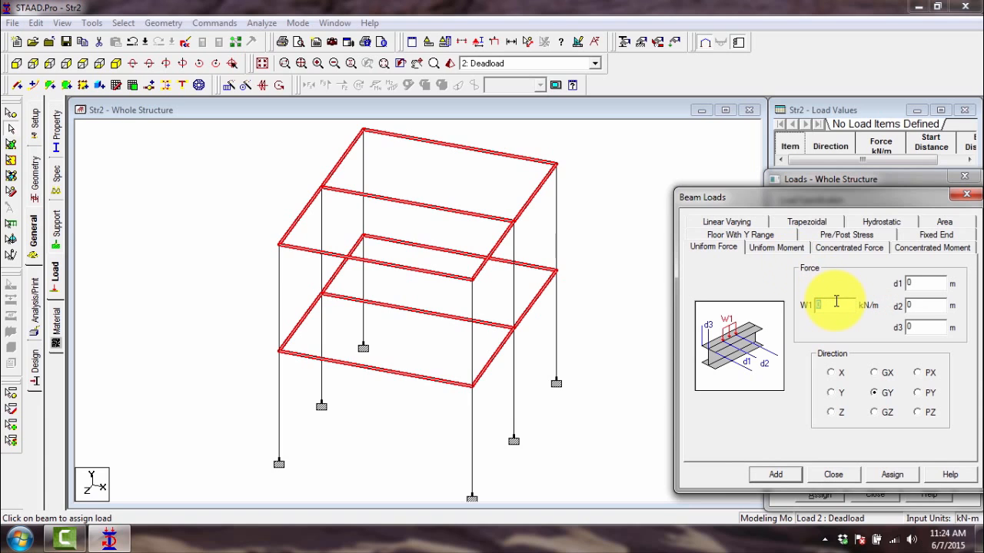
pyautogui.write('-5')
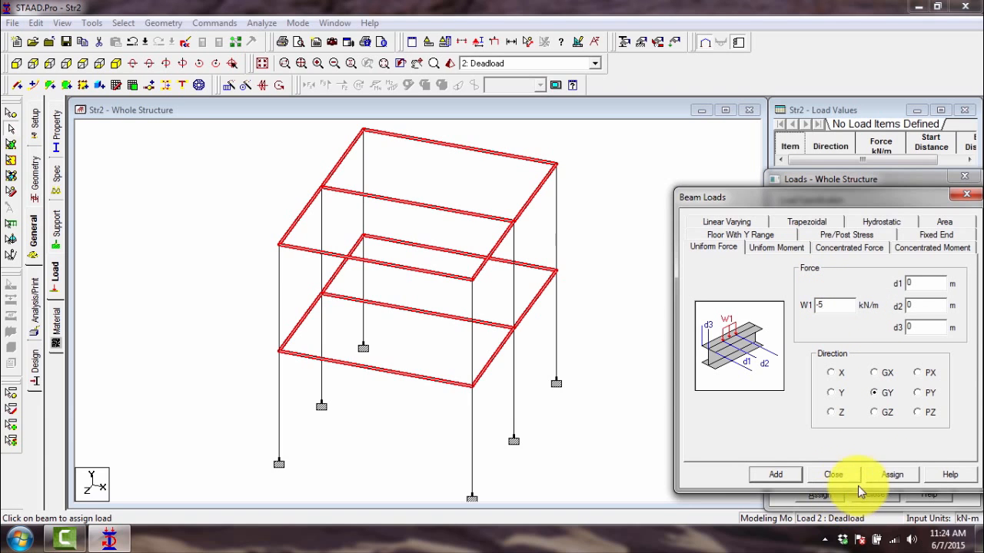
pyautogui.click(896, 478)
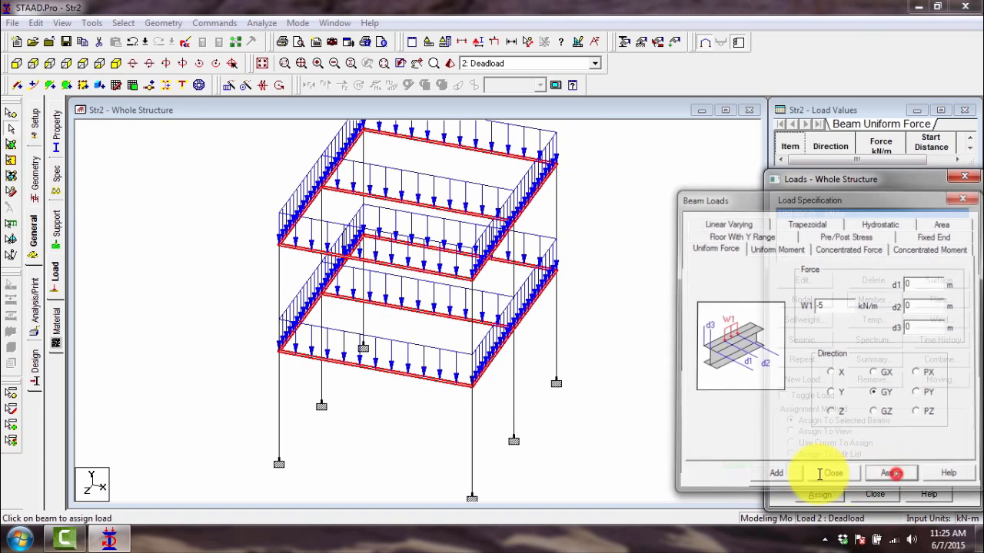
pyautogui.click(819, 472)
pyautogui.click(615, 367)
pyautogui.scroll(-1, 538, 307)
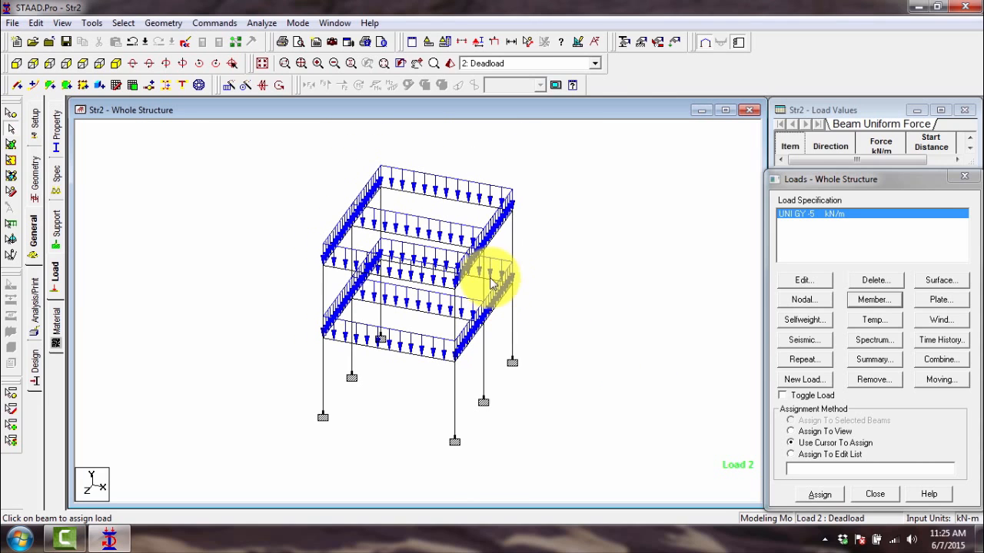
# - Compare the loads of the Liveload and Deadload cases by making each active in turn, ending on Deadload
pyautogui.click(513, 63)
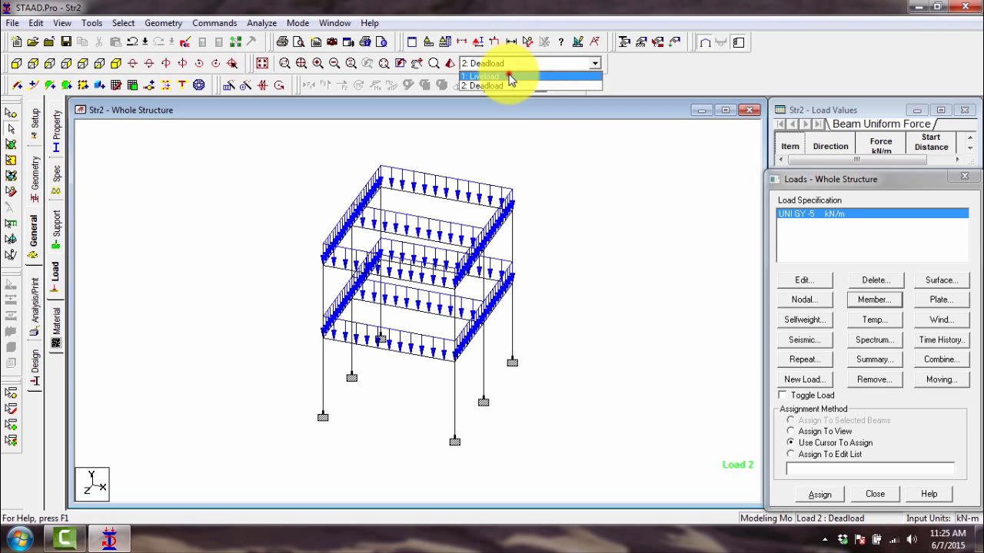
pyautogui.click(510, 77)
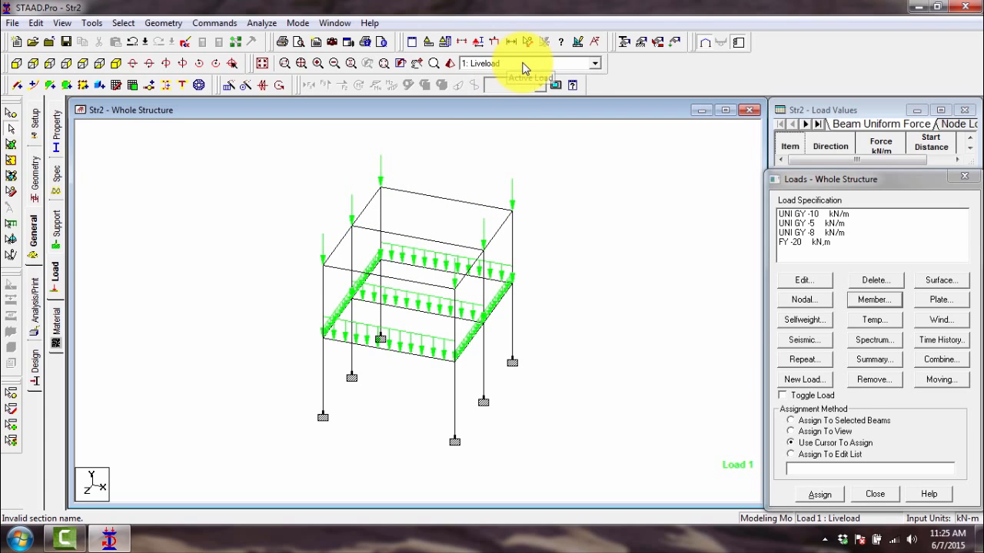
pyautogui.click(523, 66)
pyautogui.click(500, 84)
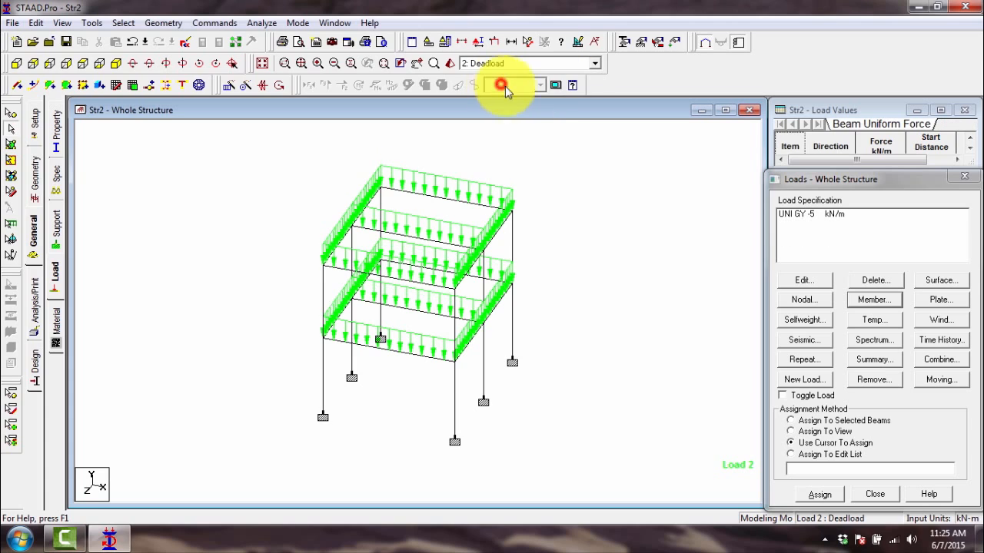
# - Examine the frame's beams and columns by highlighting single members and the whole structure, and clear the selection
pyautogui.click(591, 206)
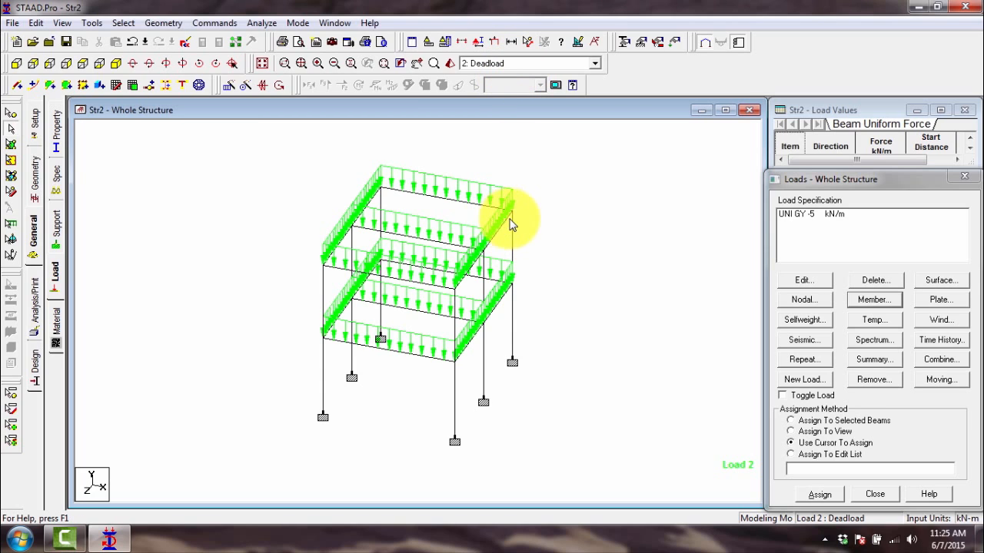
pyautogui.click(463, 201)
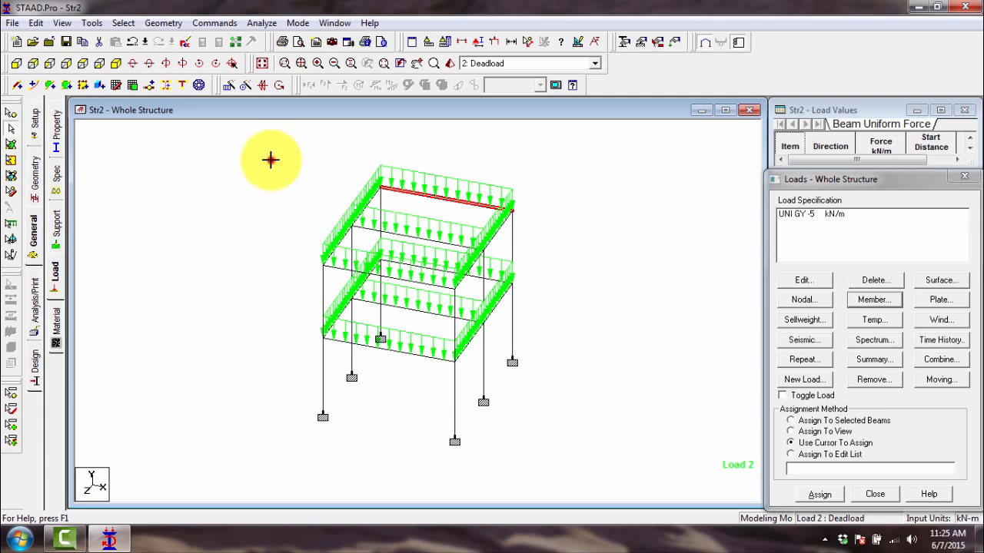
pyautogui.moveTo(271, 160); pyautogui.dragTo(569, 463)
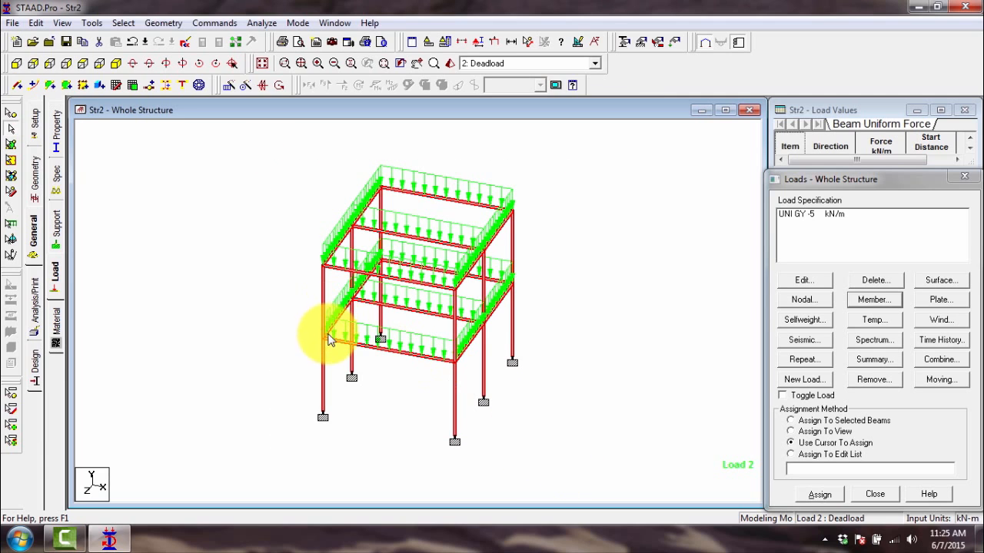
pyautogui.click(376, 347)
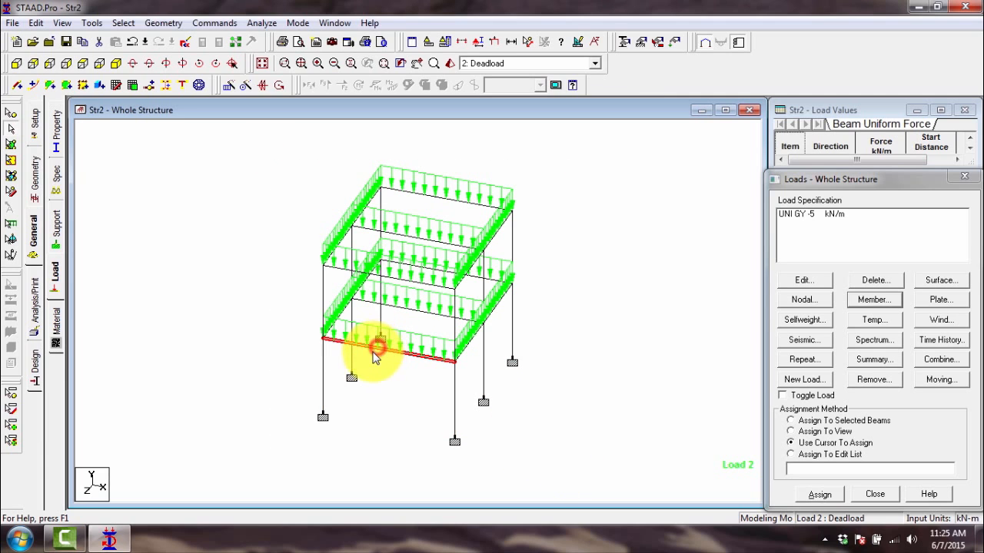
pyautogui.click(323, 360)
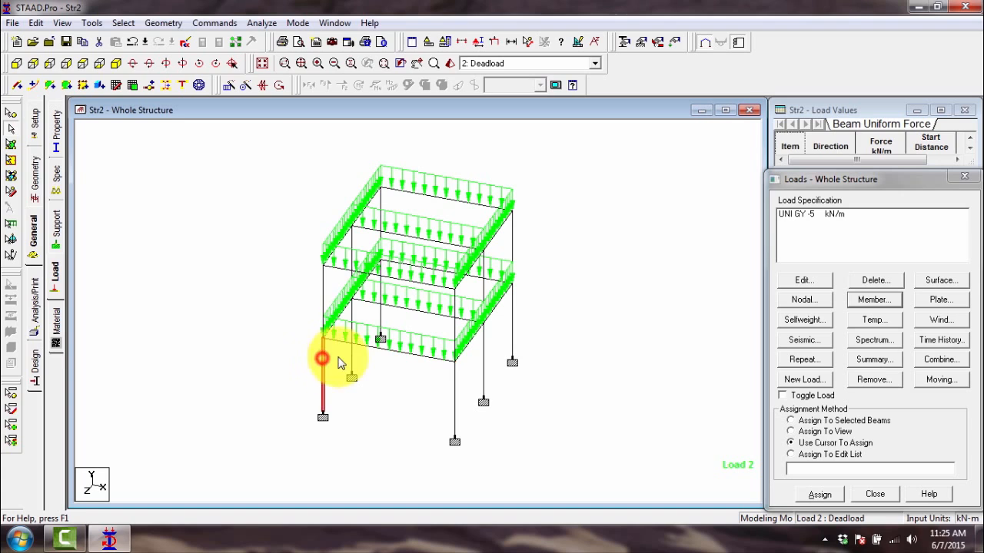
pyautogui.click(323, 298)
pyautogui.click(416, 329)
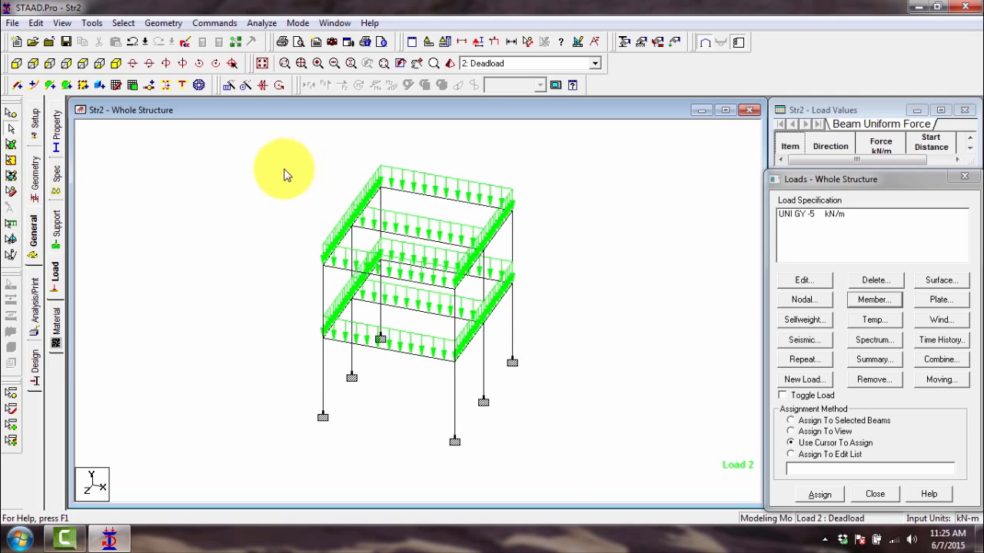
pyautogui.moveTo(266, 157); pyautogui.dragTo(567, 464)
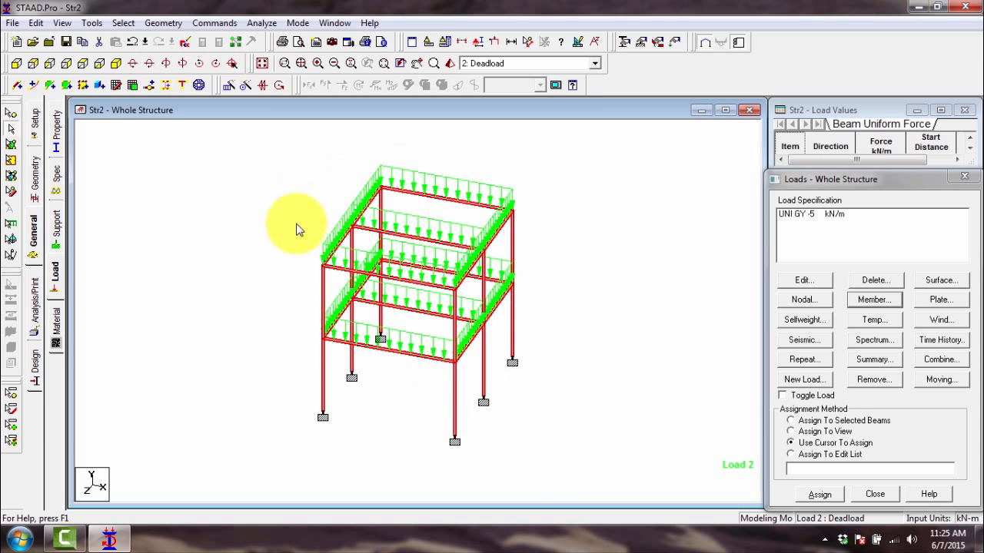
pyautogui.click(561, 226)
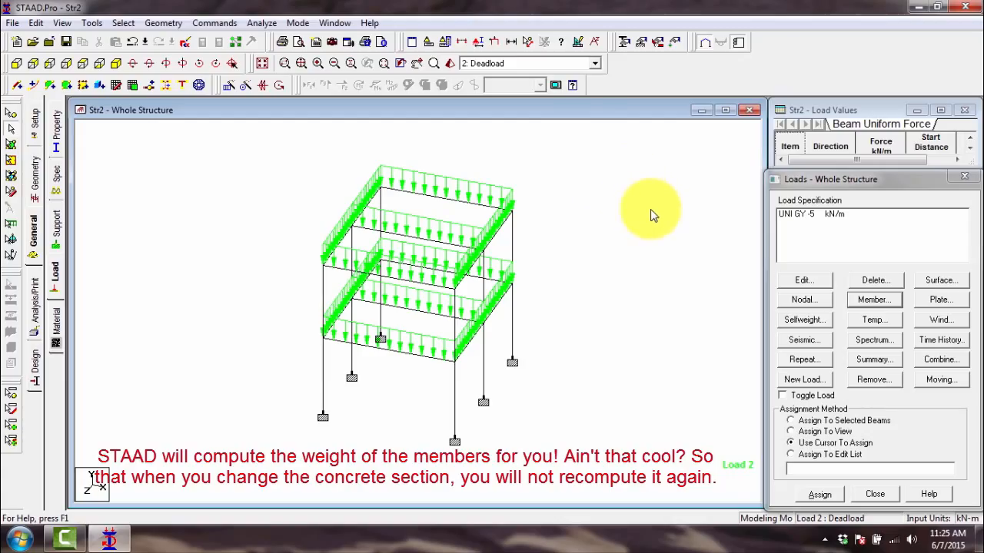
# - Add a selfweight load in the Y direction with a factor of -1 to the Deadload case
pyautogui.click(796, 321)
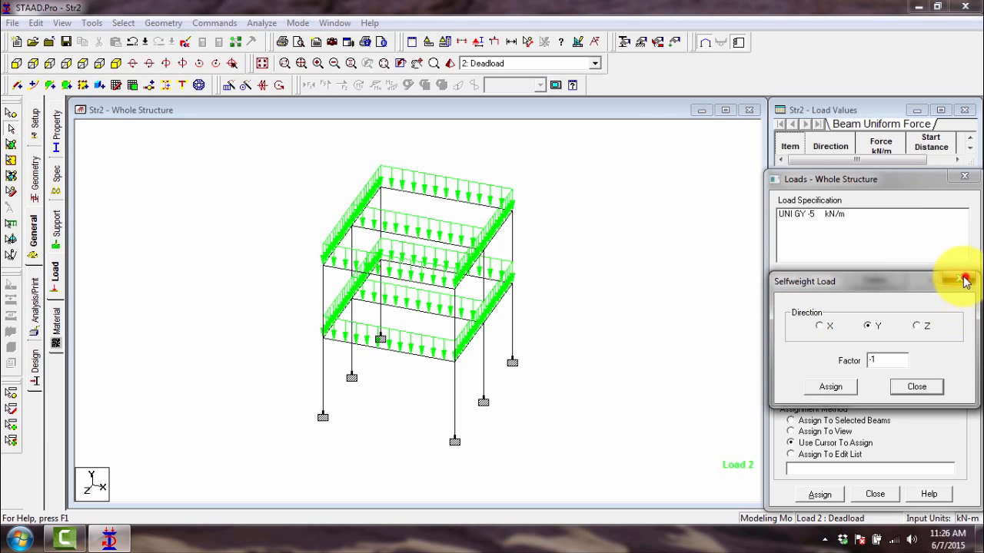
pyautogui.click(964, 280)
pyautogui.click(802, 321)
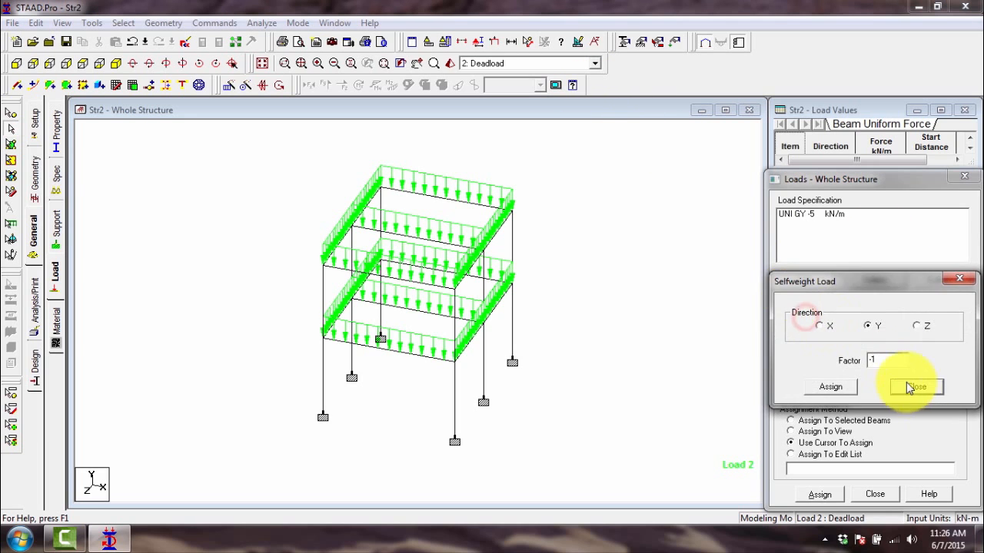
pyautogui.click(878, 359)
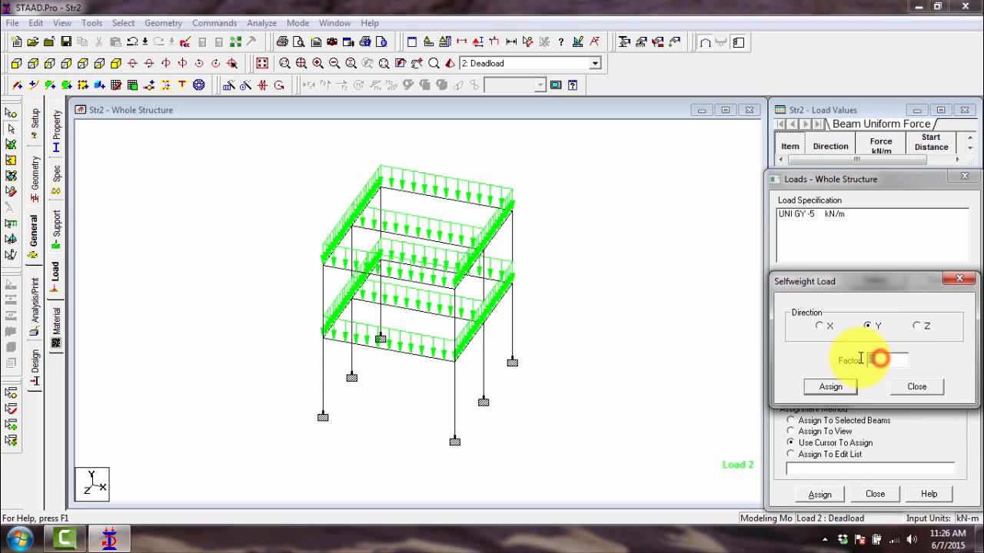
pyautogui.click(889, 355)
pyautogui.click(869, 330)
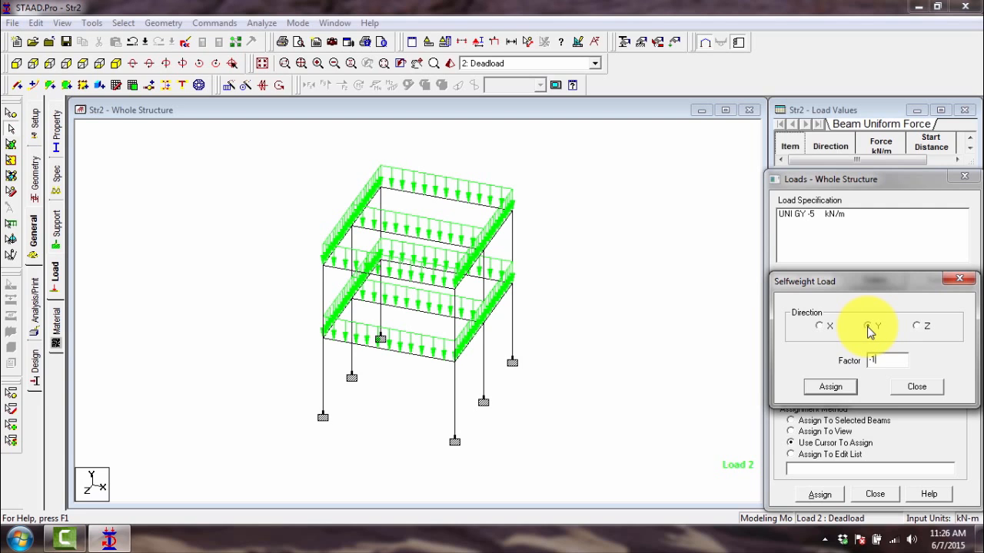
pyautogui.click(877, 364)
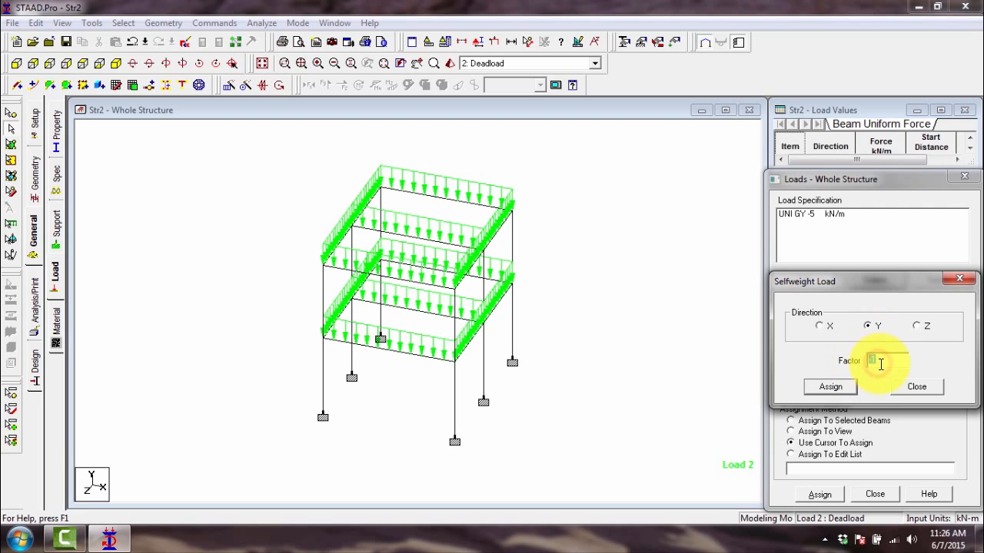
pyautogui.click(880, 362)
pyautogui.moveTo(880, 363); pyautogui.dragTo(864, 362)
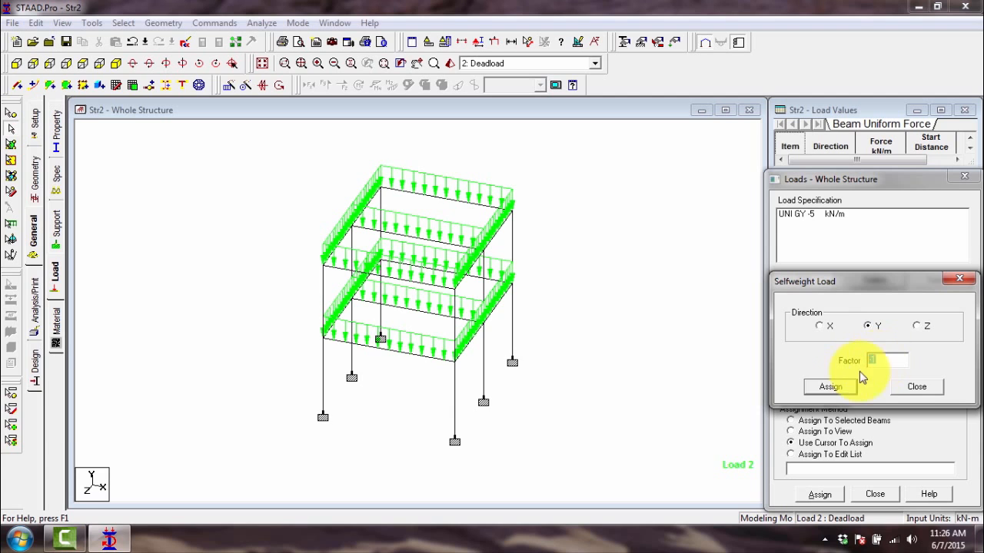
pyautogui.click(819, 387)
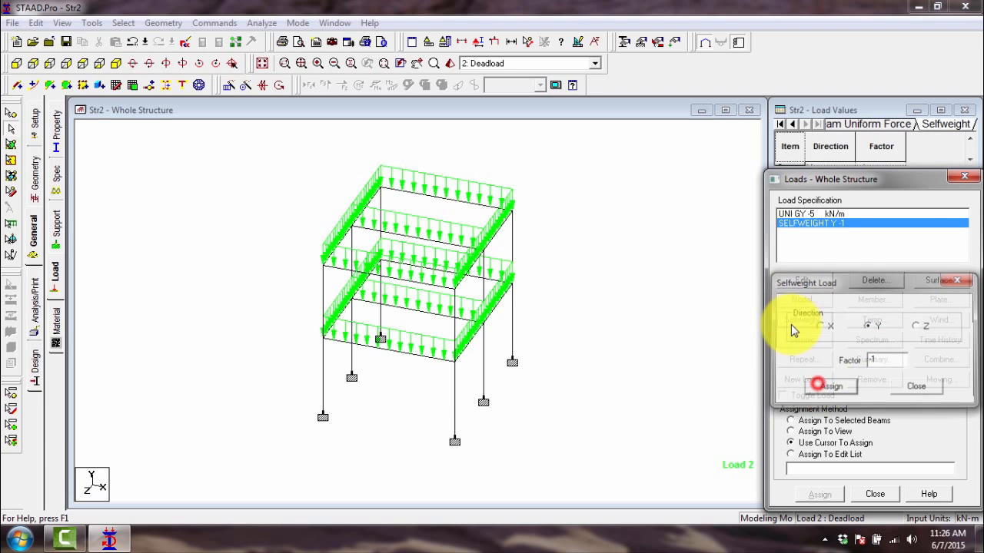
# - Review the uniform and selfweight items of the Deadload case and the list of defined load cases
pyautogui.click(802, 215)
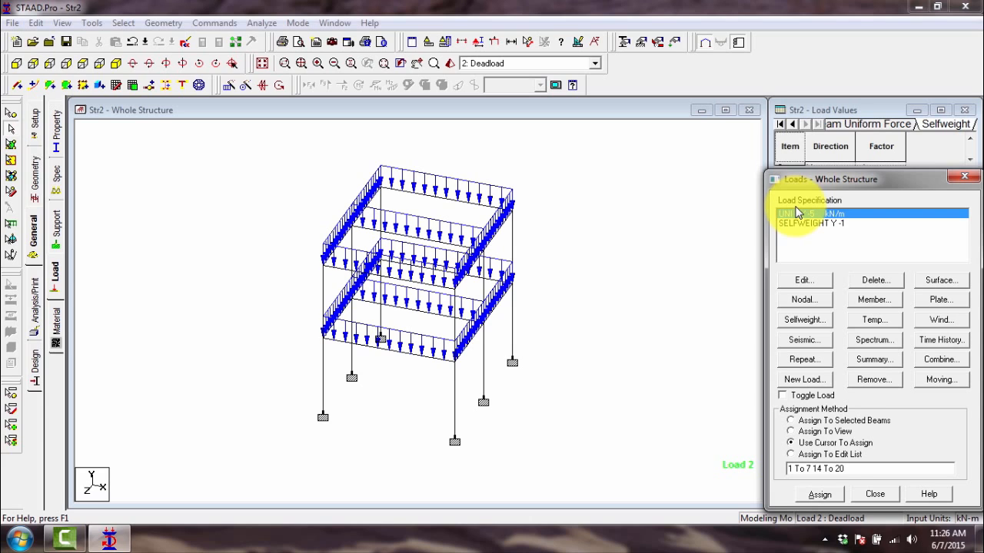
pyautogui.click(798, 223)
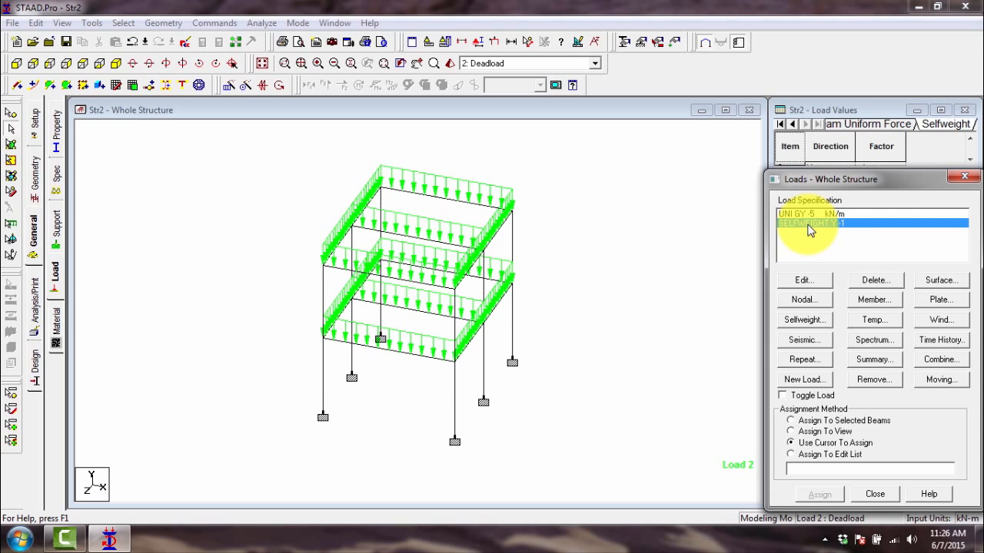
pyautogui.click(553, 65)
pyautogui.click(549, 62)
pyautogui.click(549, 64)
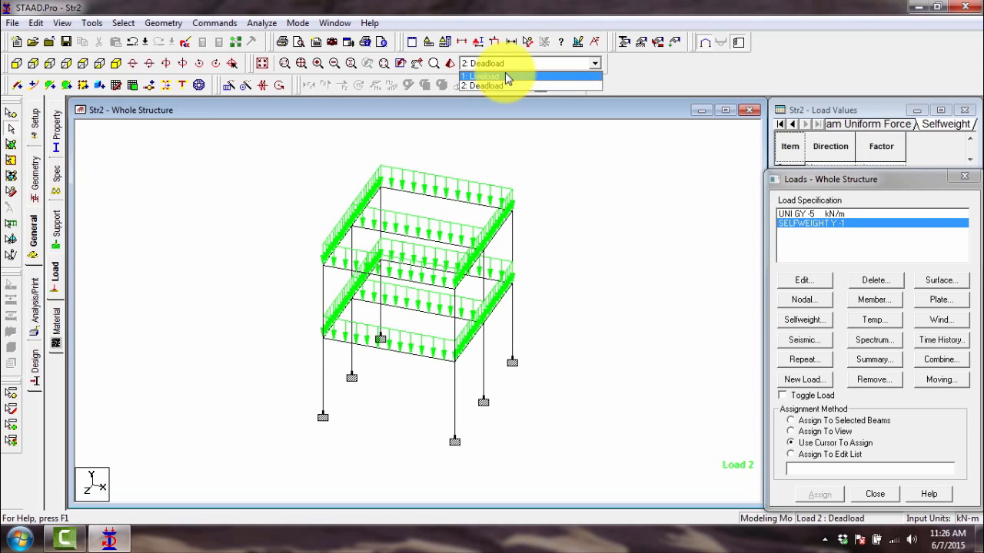
pyautogui.click(555, 64)
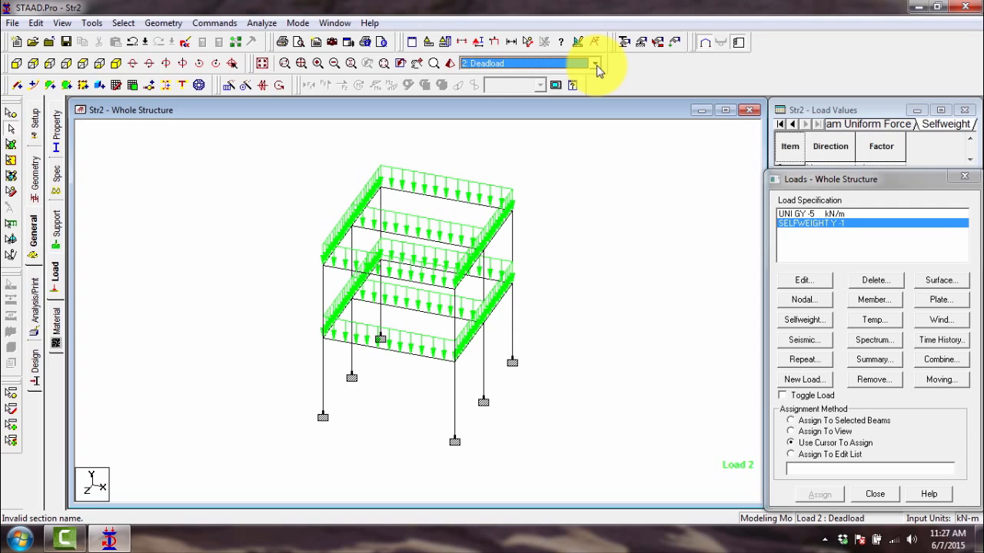
pyautogui.click(596, 65)
pyautogui.click(597, 65)
# - Create a new combination load, number 3, titled 1.4DL+1.7LL
pyautogui.click(823, 381)
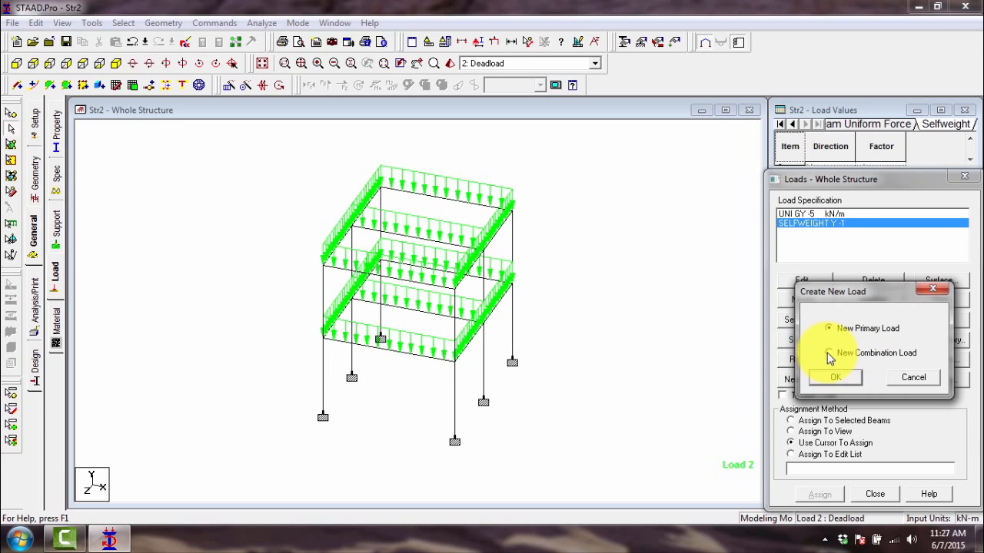
pyautogui.click(828, 353)
pyautogui.click(835, 380)
pyautogui.click(442, 262)
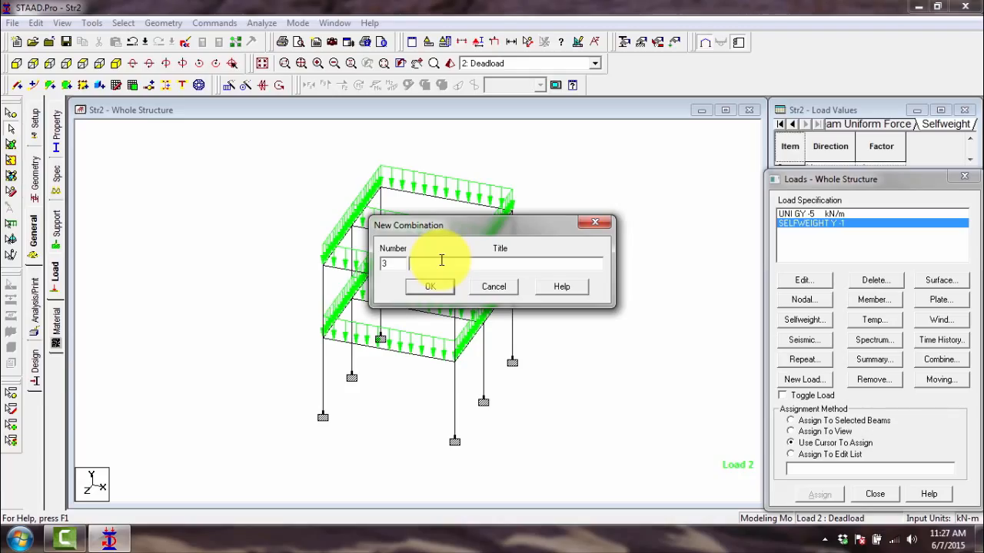
pyautogui.write('1.4DL+1.7LL')
pyautogui.click(430, 286)
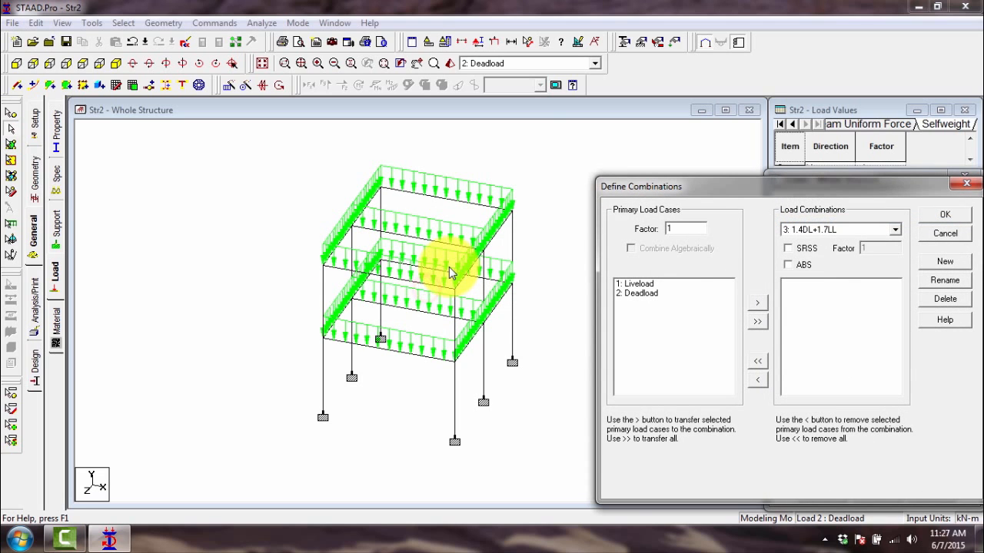
# - Examine the primary load cases Liveload and Deadload and the list of load combinations available for the definition
pyautogui.click(643, 287)
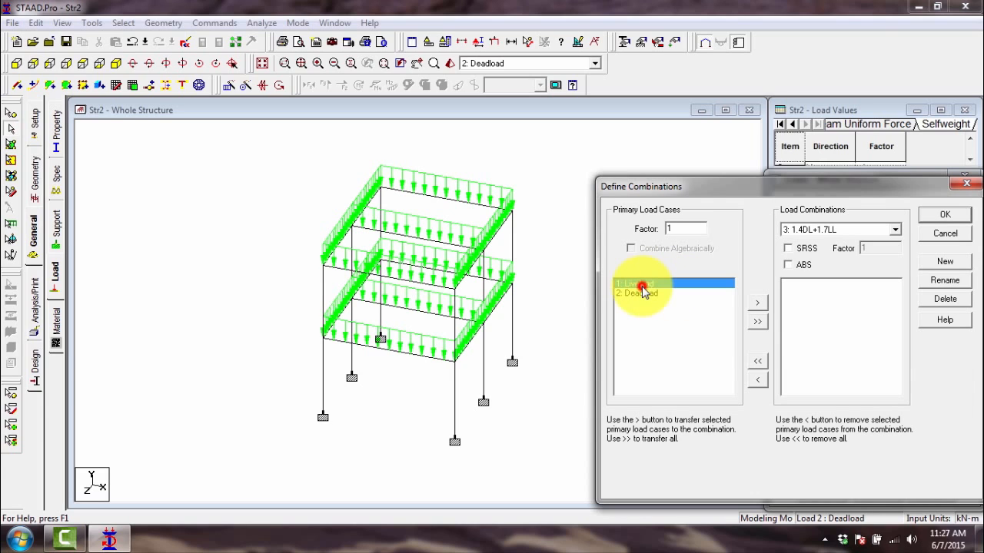
pyautogui.click(639, 296)
pyautogui.click(638, 285)
pyautogui.click(641, 296)
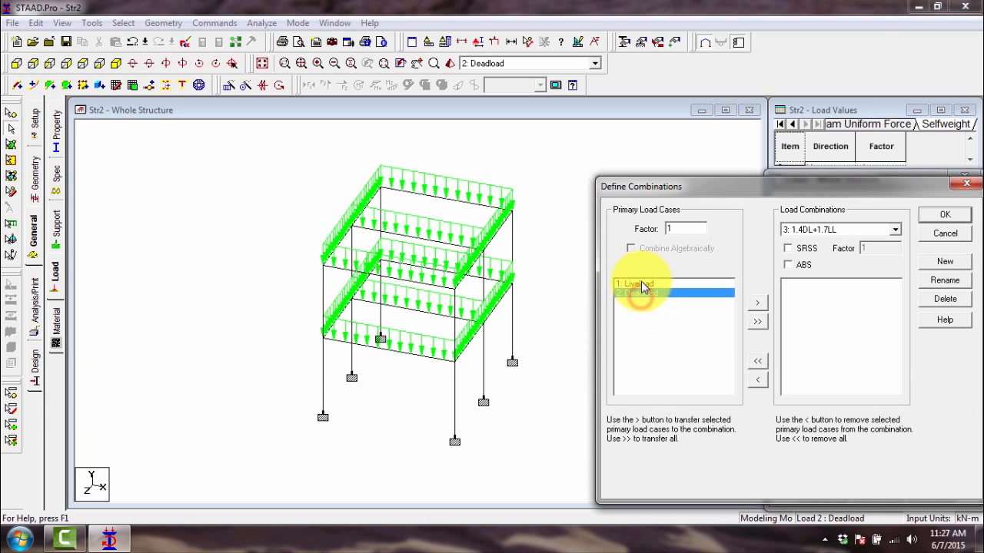
pyautogui.click(641, 284)
pyautogui.click(642, 295)
pyautogui.click(638, 283)
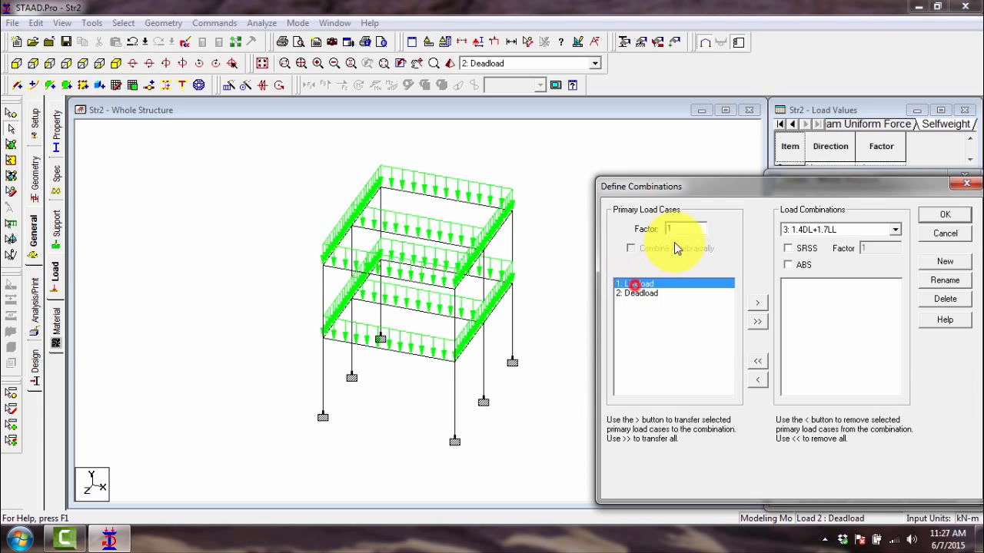
pyautogui.click(866, 230)
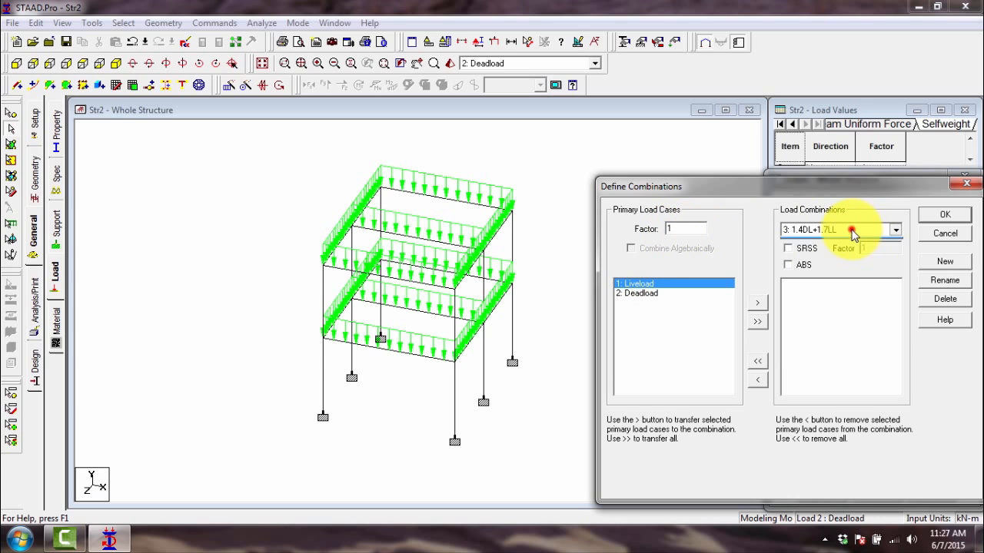
pyautogui.click(816, 230)
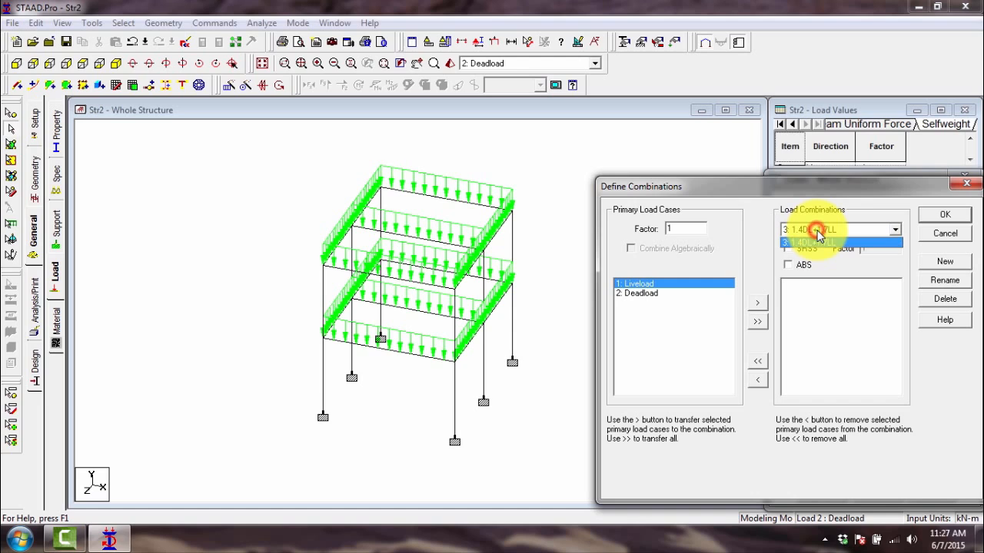
pyautogui.click(816, 231)
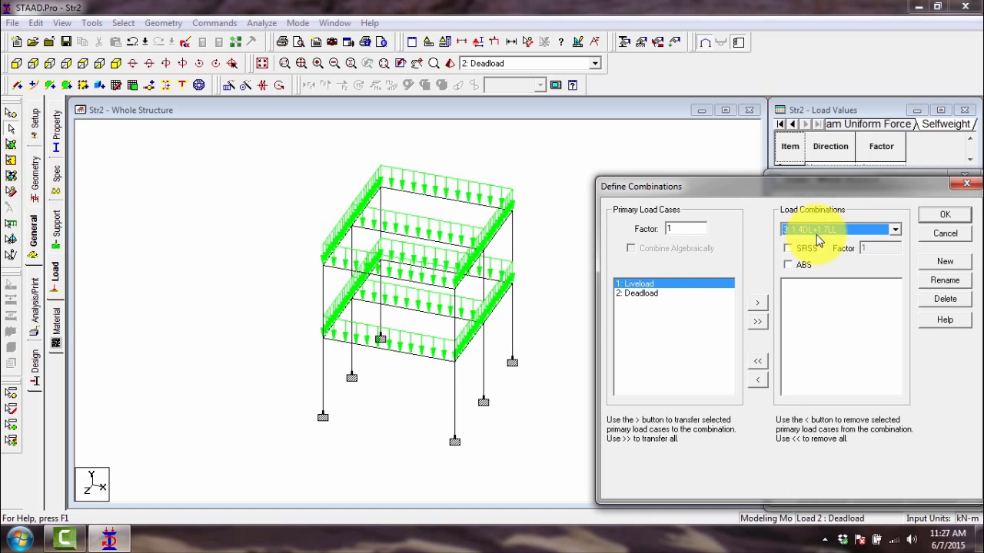
# - Add the Liveload case to combination 3 with a factor of 1.7 and dismiss the Windows color scheme prompt
pyautogui.click(641, 284)
pyautogui.click(681, 228)
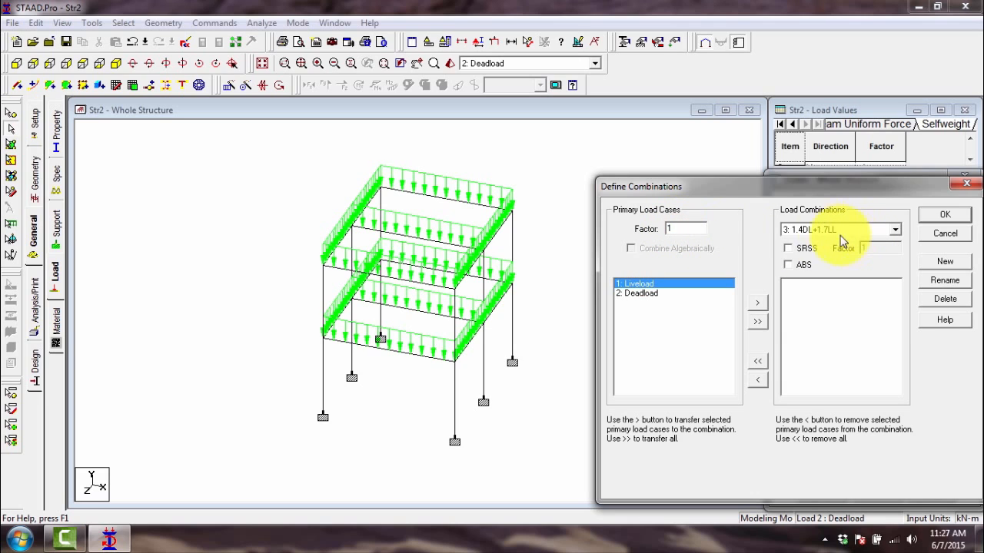
pyautogui.write('.7')
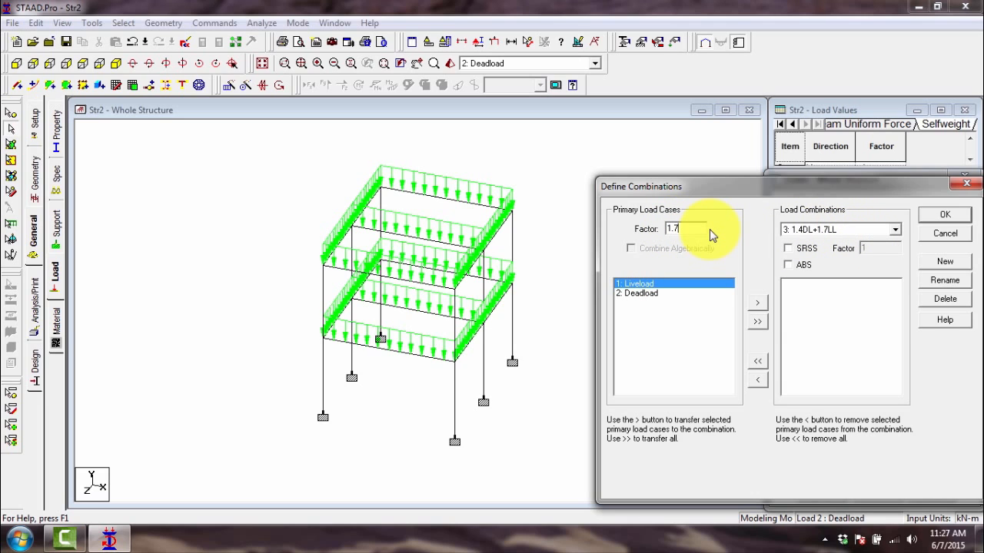
pyautogui.click(637, 282)
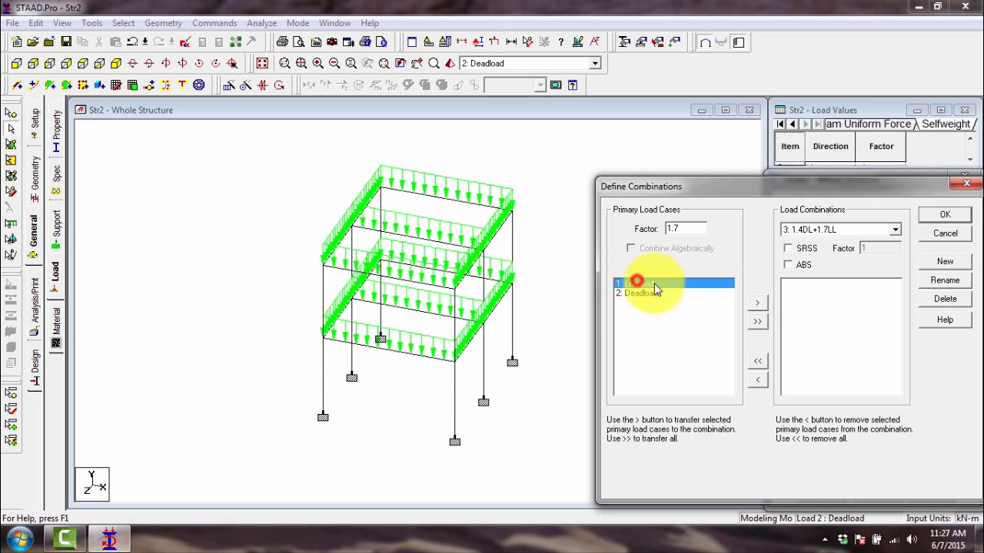
pyautogui.click(756, 305)
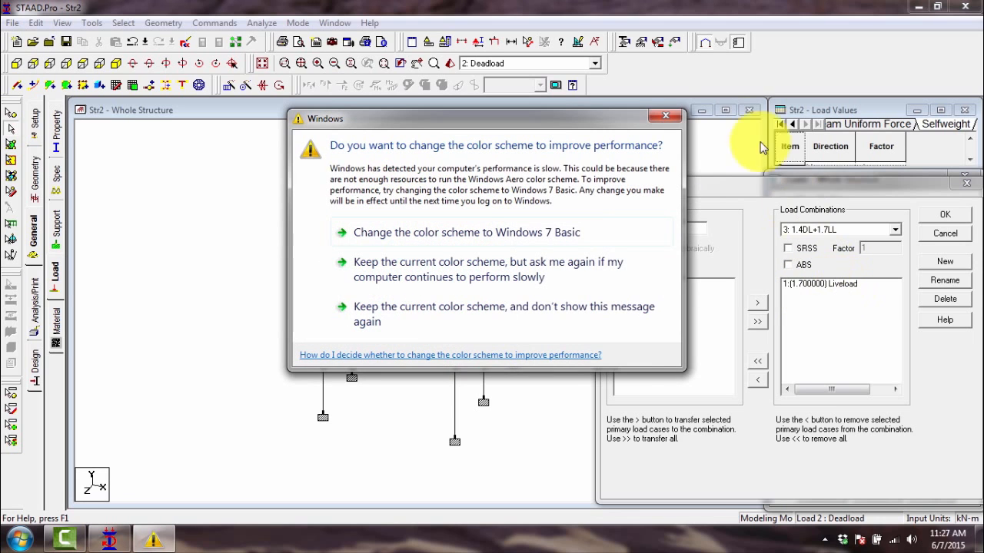
pyautogui.click(665, 114)
# - Add the Deadload case to combination 3 with a factor of 1.4 and accept the combination definition
pyautogui.click(684, 225)
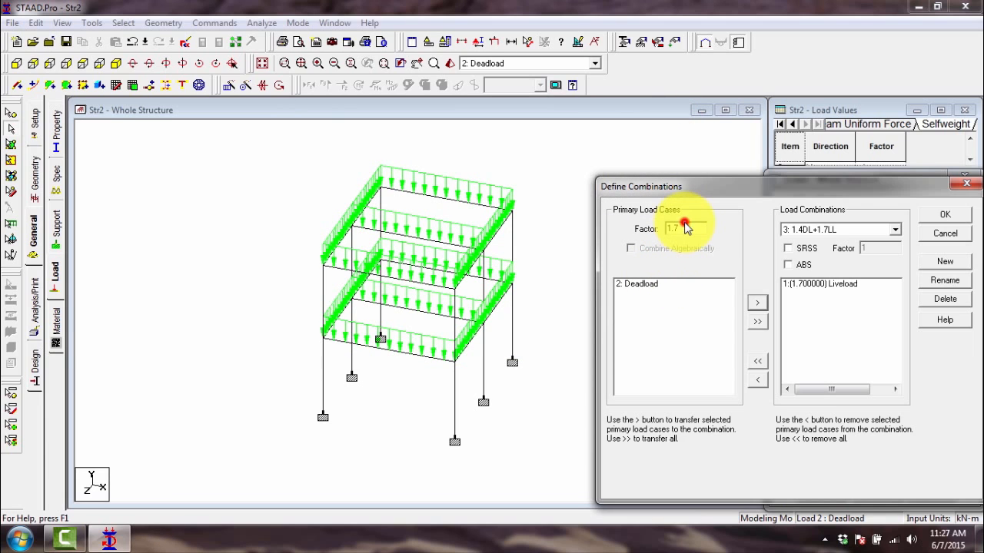
pyautogui.click(688, 227)
pyautogui.press('BackSpace')
pyautogui.write('4')
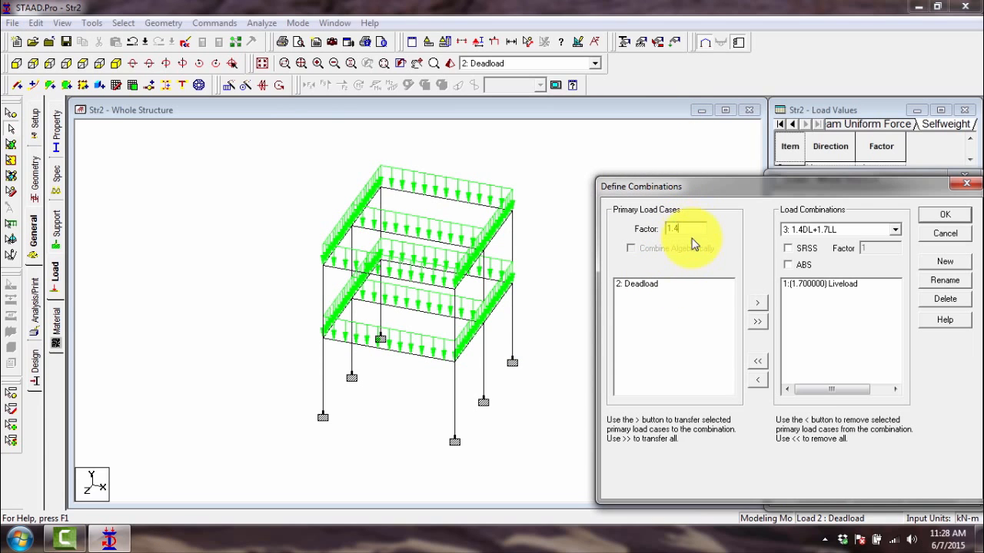
pyautogui.click(669, 285)
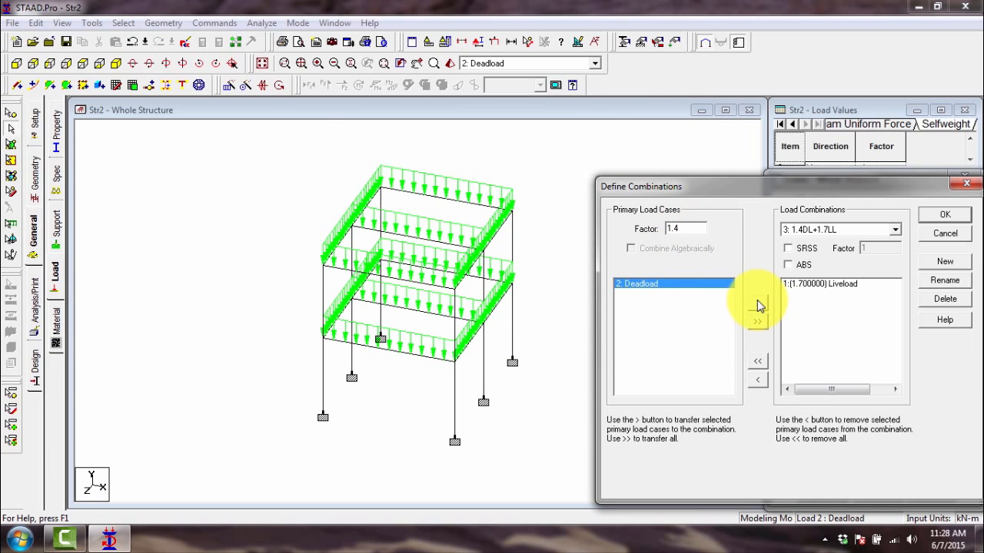
pyautogui.click(757, 302)
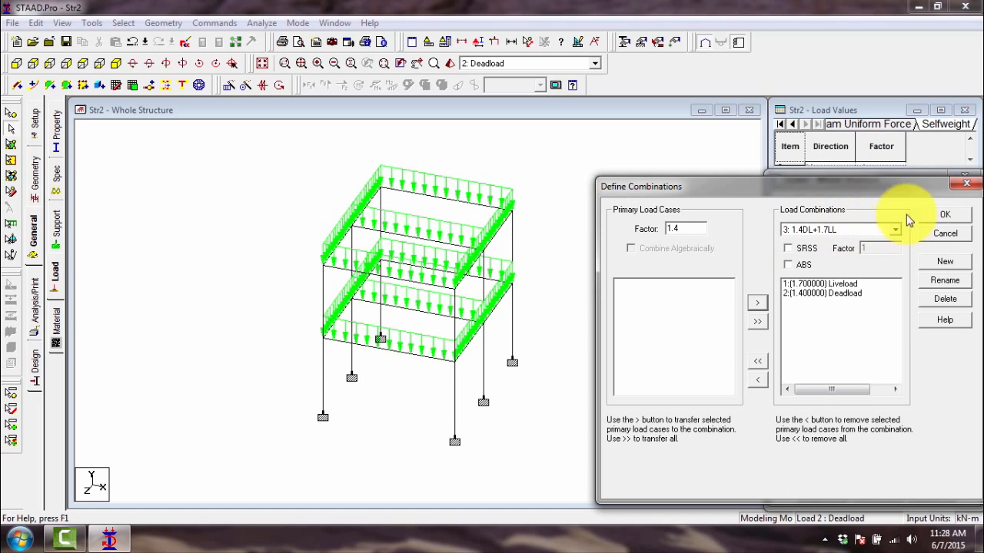
pyautogui.click(941, 217)
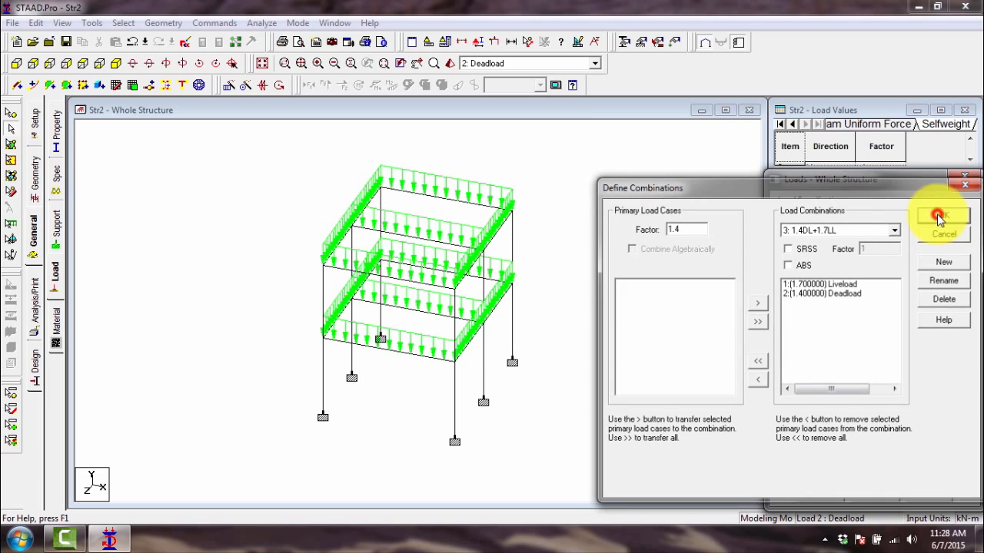
# - View the loads of Liveload, Deadload and the 1.4DL+1.7LL combination by making each active in turn, ending on the combination
pyautogui.click(547, 64)
pyautogui.click(489, 78)
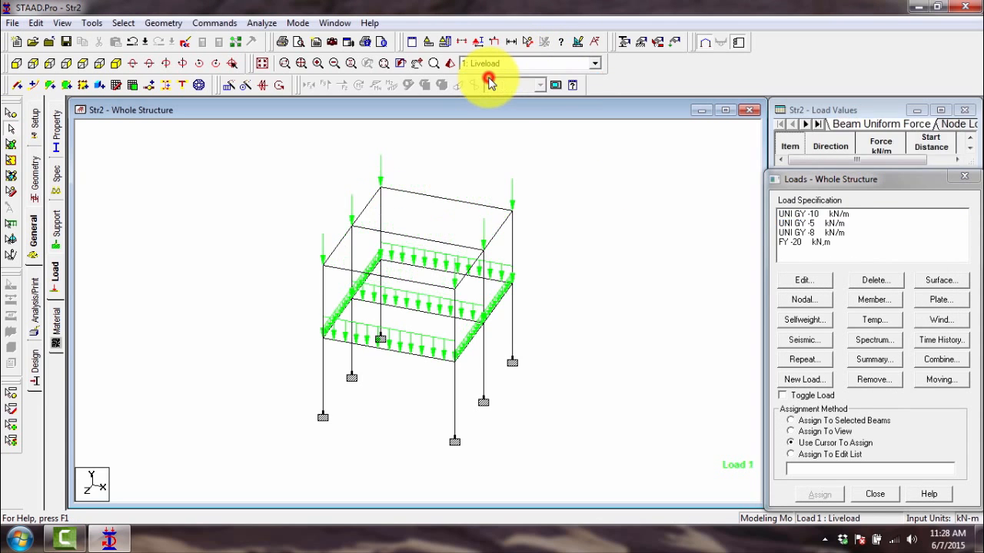
pyautogui.click(511, 63)
pyautogui.click(503, 86)
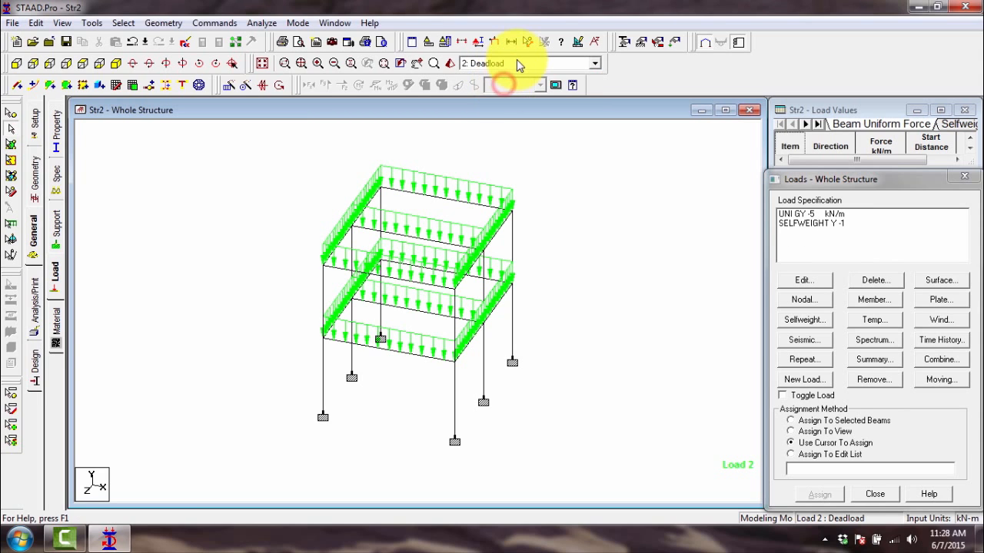
pyautogui.click(504, 63)
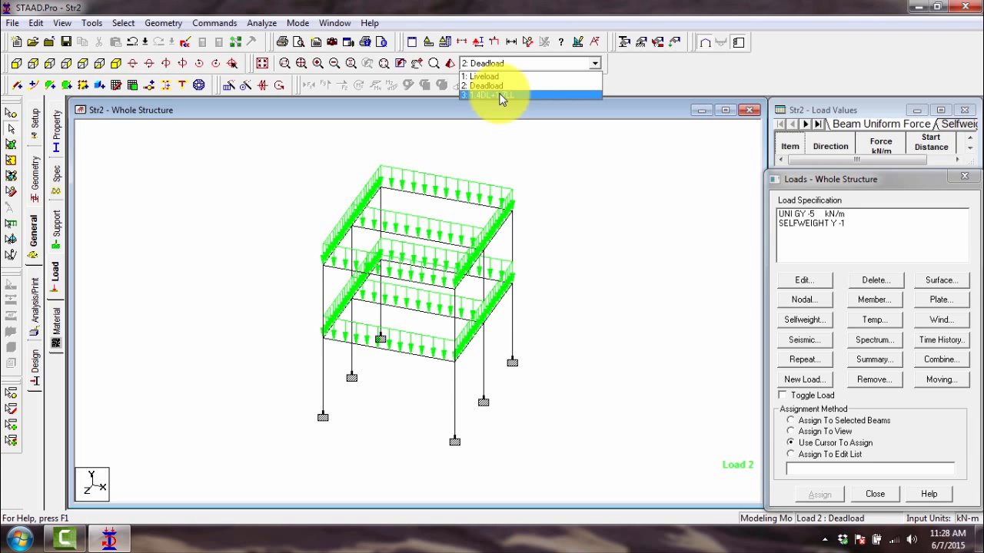
pyautogui.click(499, 95)
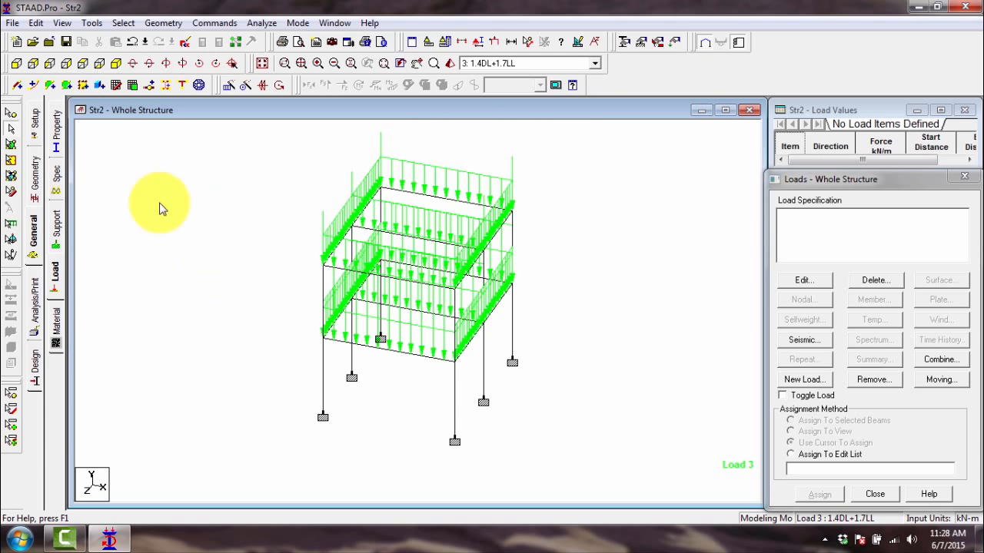
# - Review the materials assigned to the frame, highlighting the whole structure and clearing the selection
pyautogui.click(61, 315)
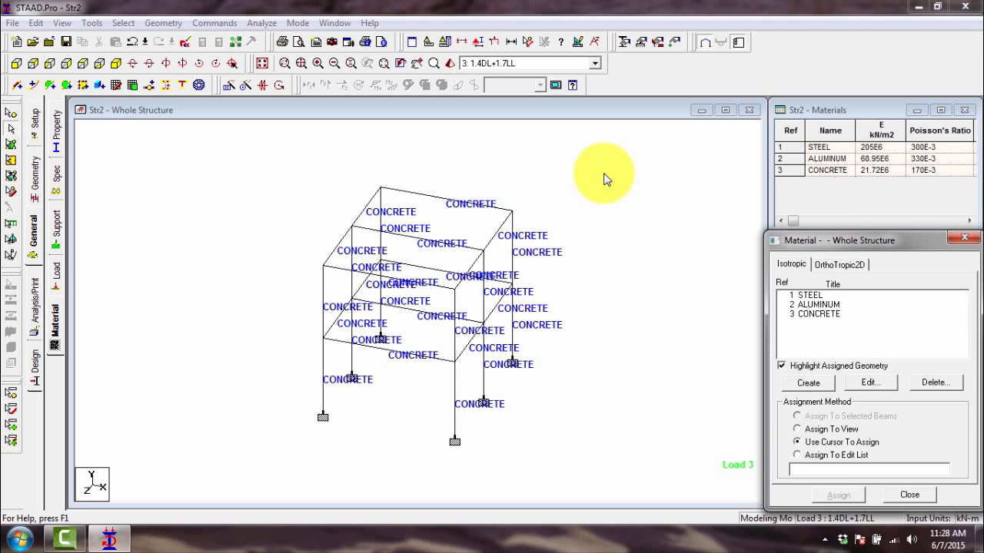
pyautogui.moveTo(604, 172); pyautogui.dragTo(201, 478)
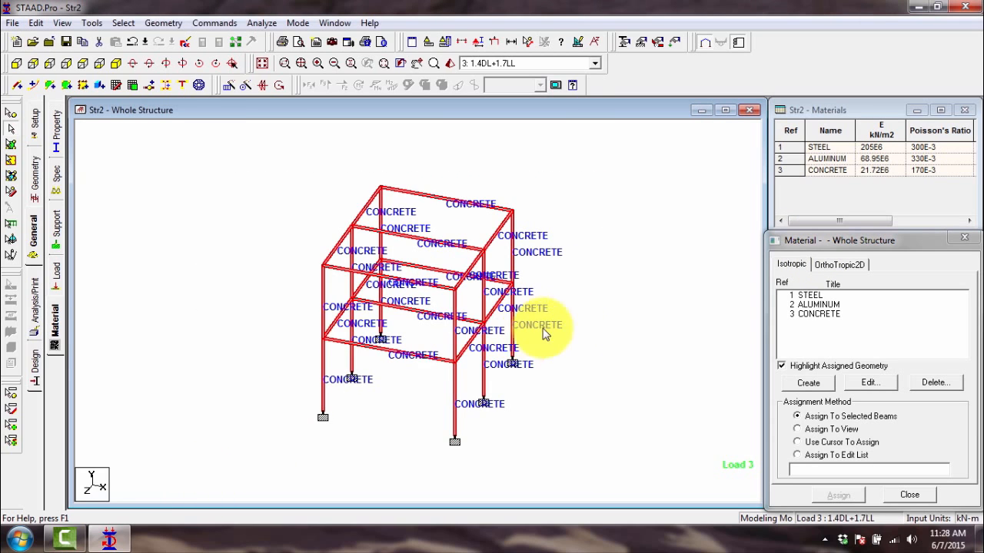
pyautogui.click(572, 321)
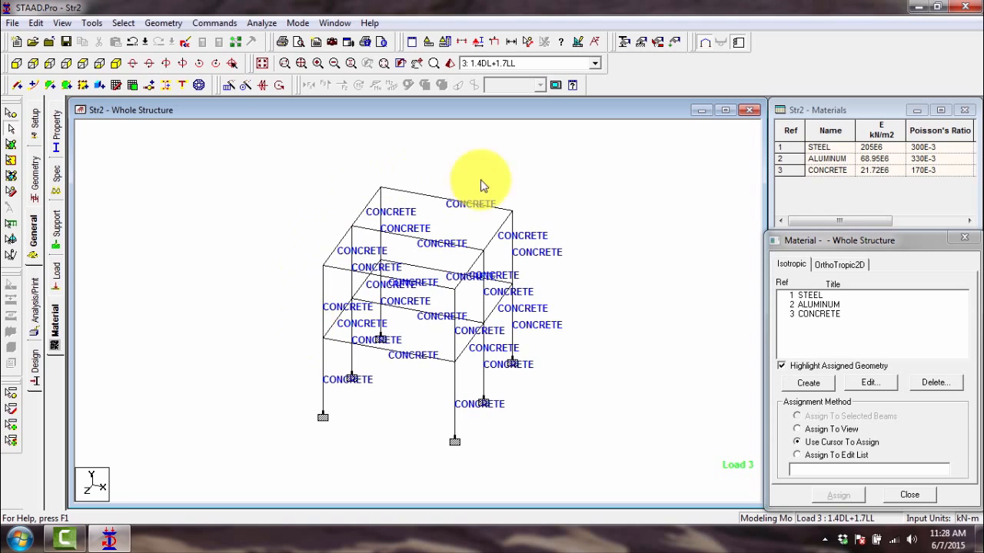